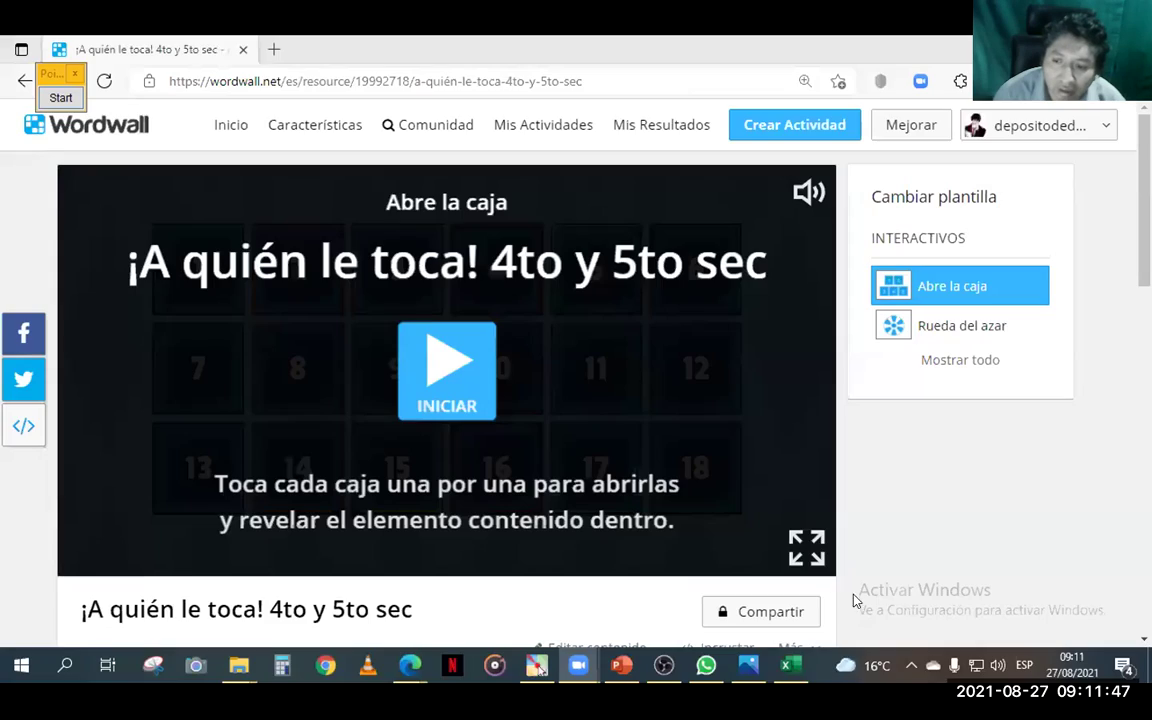
# Bring up the Wordwall '¡A quién le toca! 4to y 5to sec.' activity in full screen.
pyautogui.click(489, 706)
pyautogui.click(810, 562)
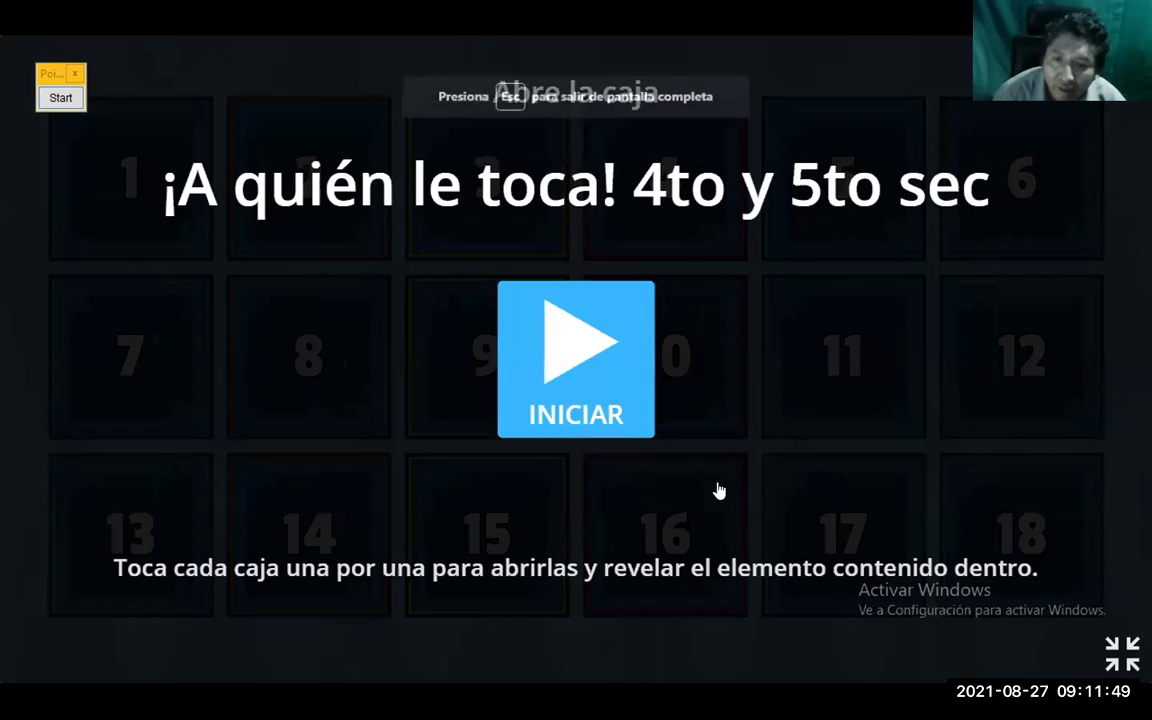
# Start the box game to reveal a random student's name, exit full screen, then go to PowerPoint.
pyautogui.click(586, 355)
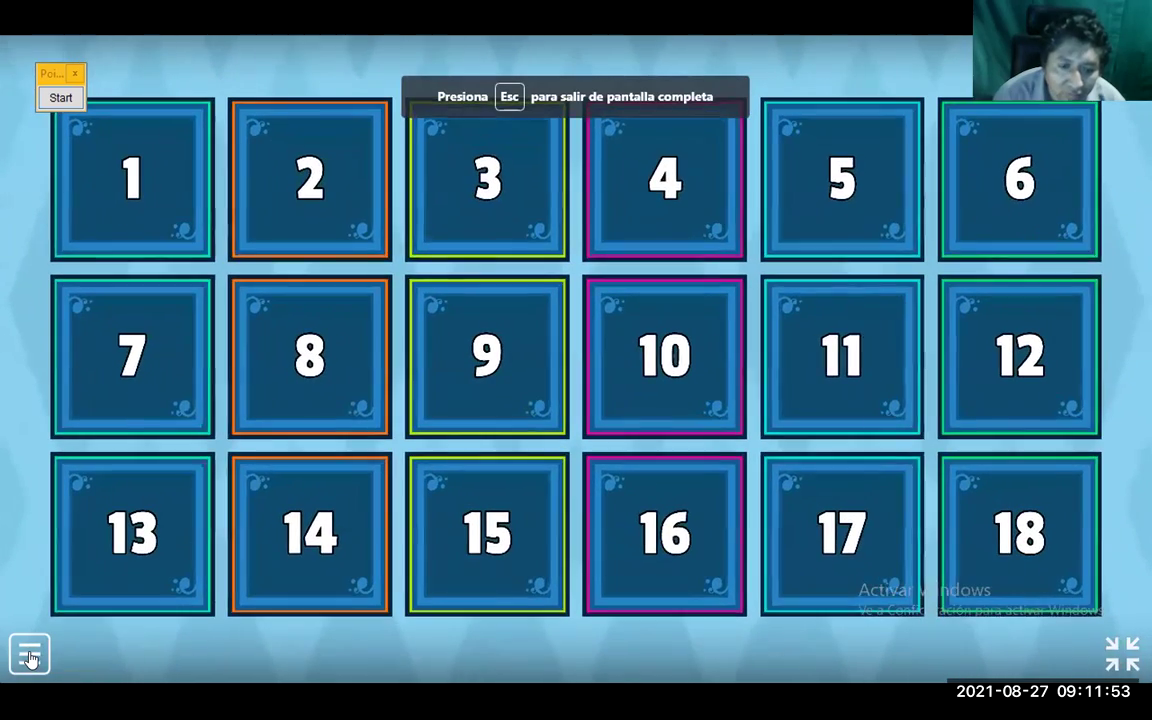
pyautogui.click(30, 655)
pyautogui.click(57, 458)
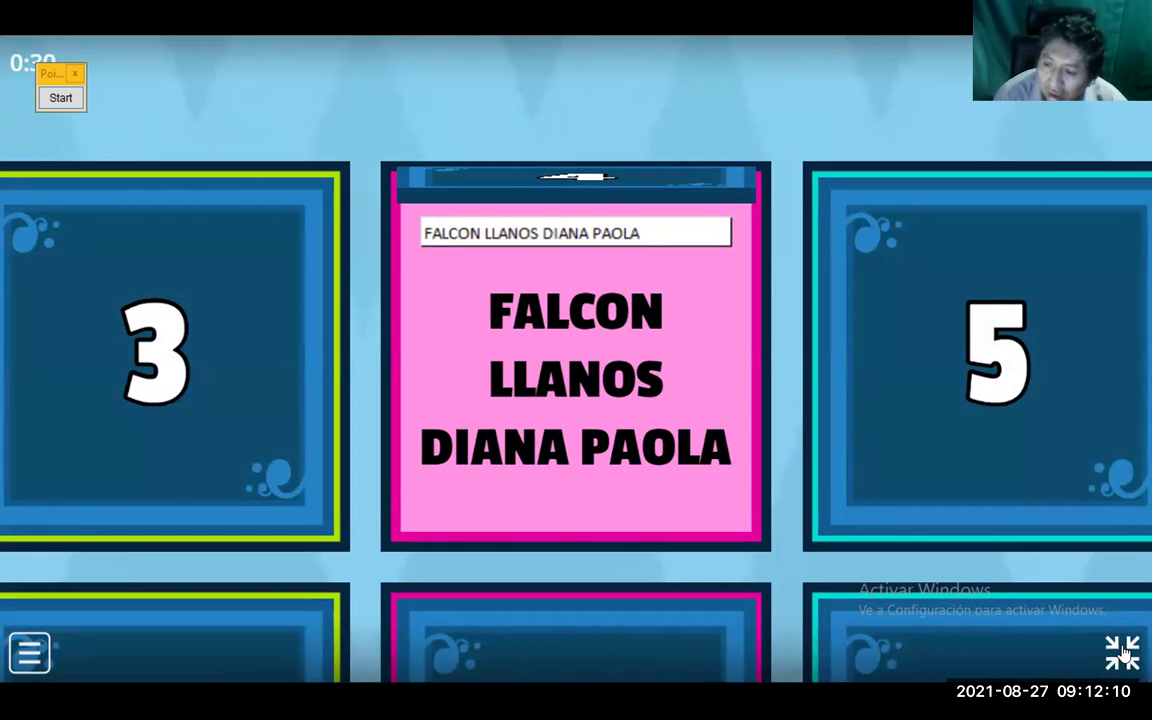
pyautogui.press('Escape')
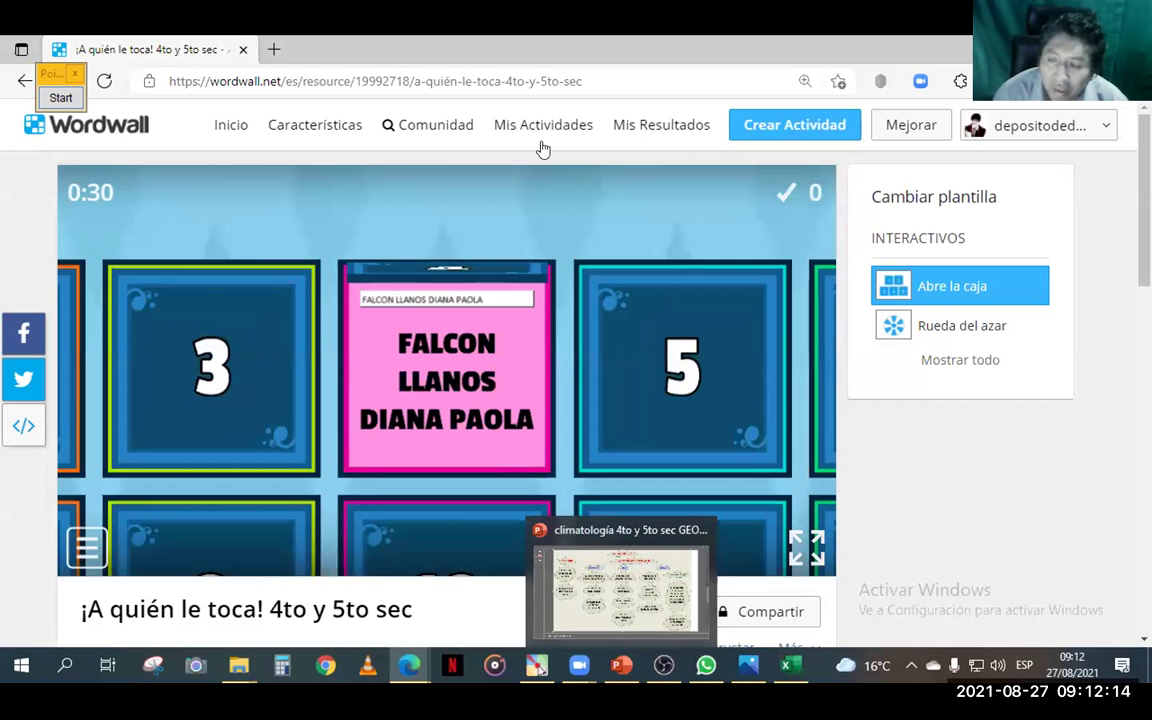
pyautogui.click(621, 667)
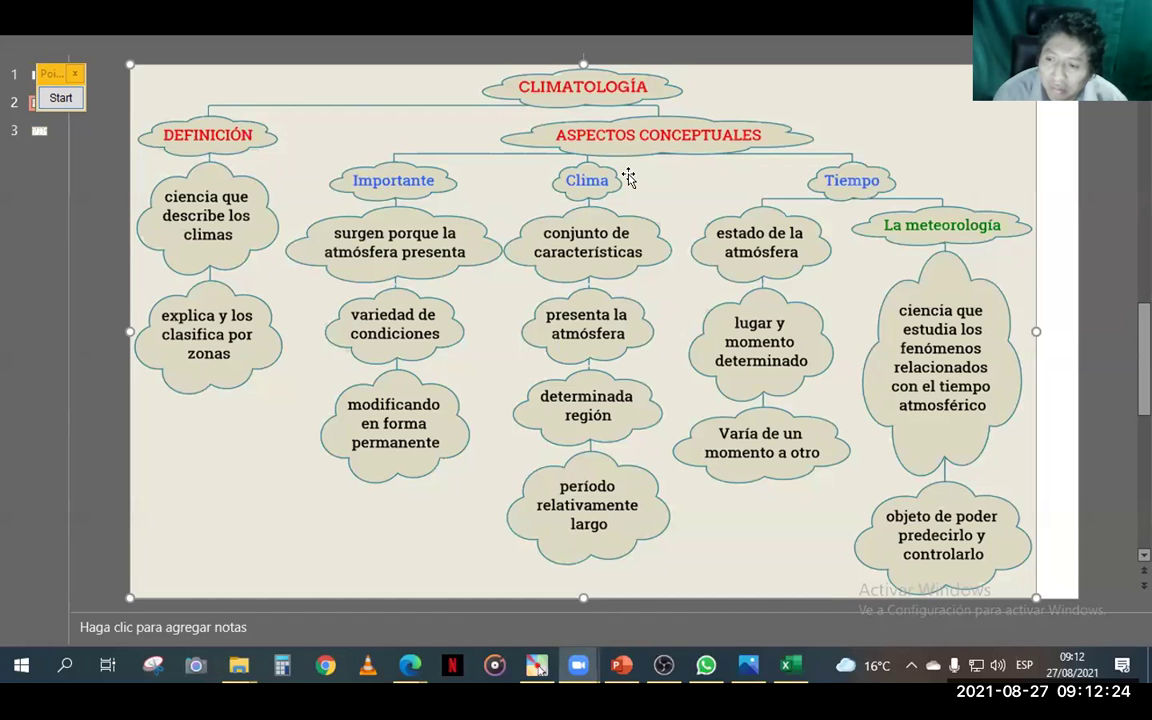
# Return from the 'CLIMATOLOGÍA' slide to the '4TO Y 5TO GEOG' Excel sheet.
pyautogui.hotkey('alt', 'Tab')
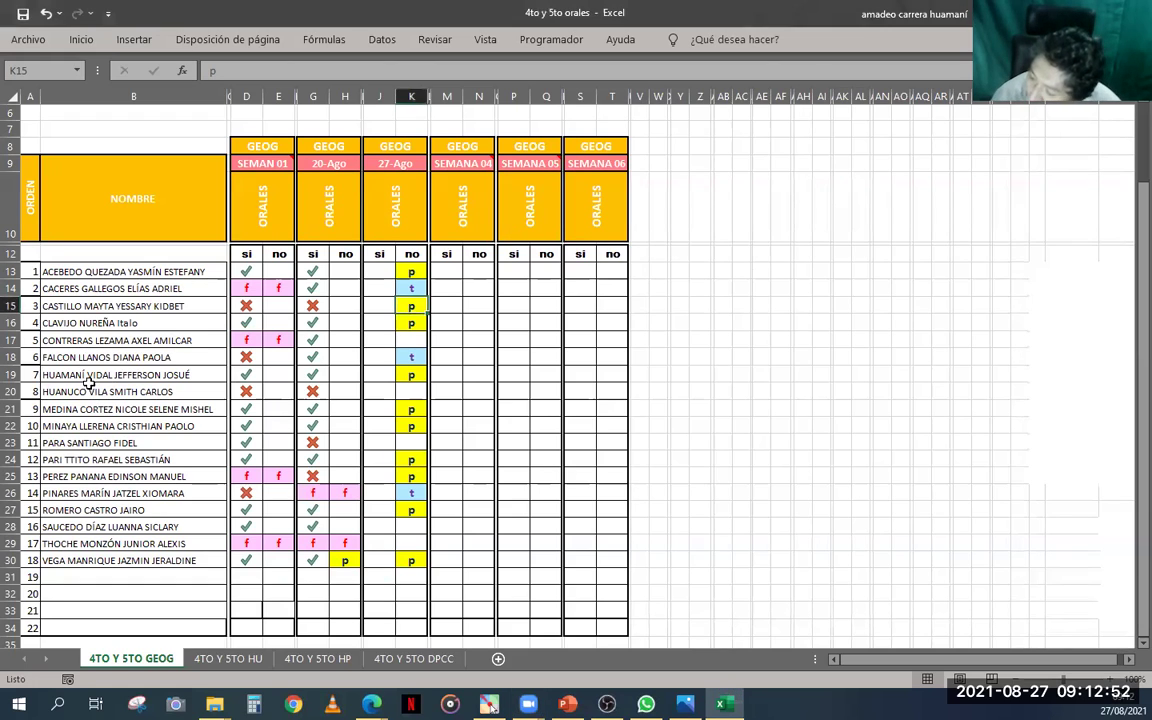
# Enter a t mark in cell K20 for student 8 under 27-Ago no.
pyautogui.click(10, 391)
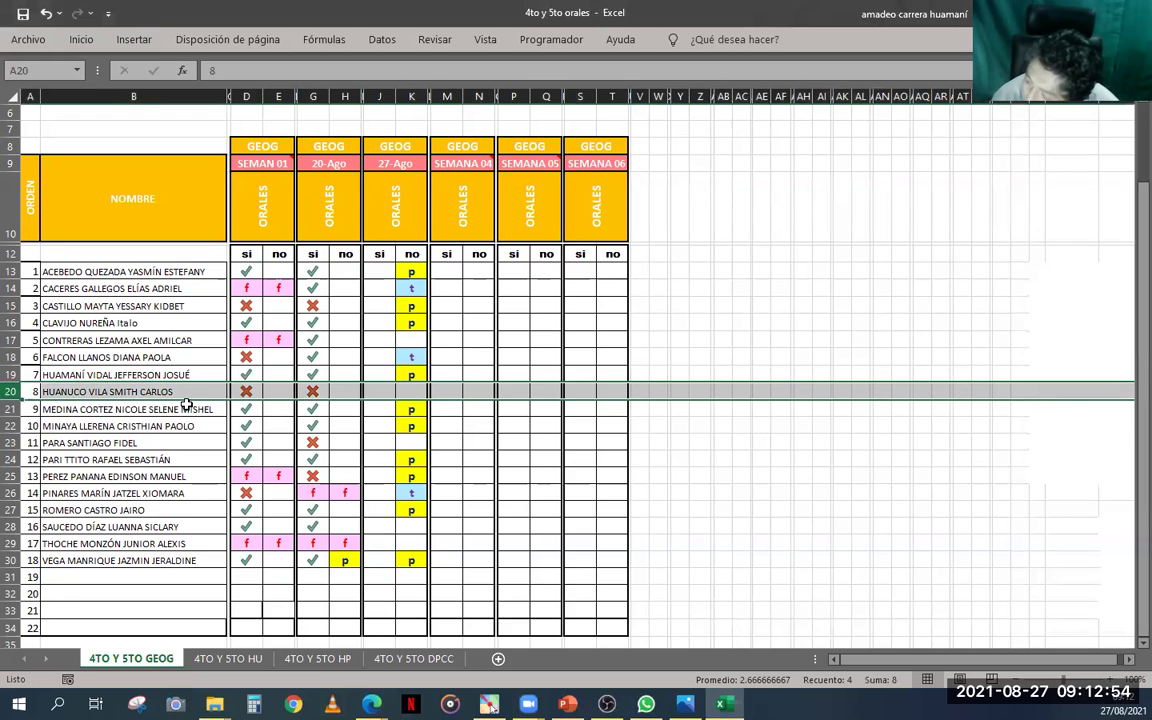
pyautogui.click(411, 391)
pyautogui.write('t')
pyautogui.press('Return')
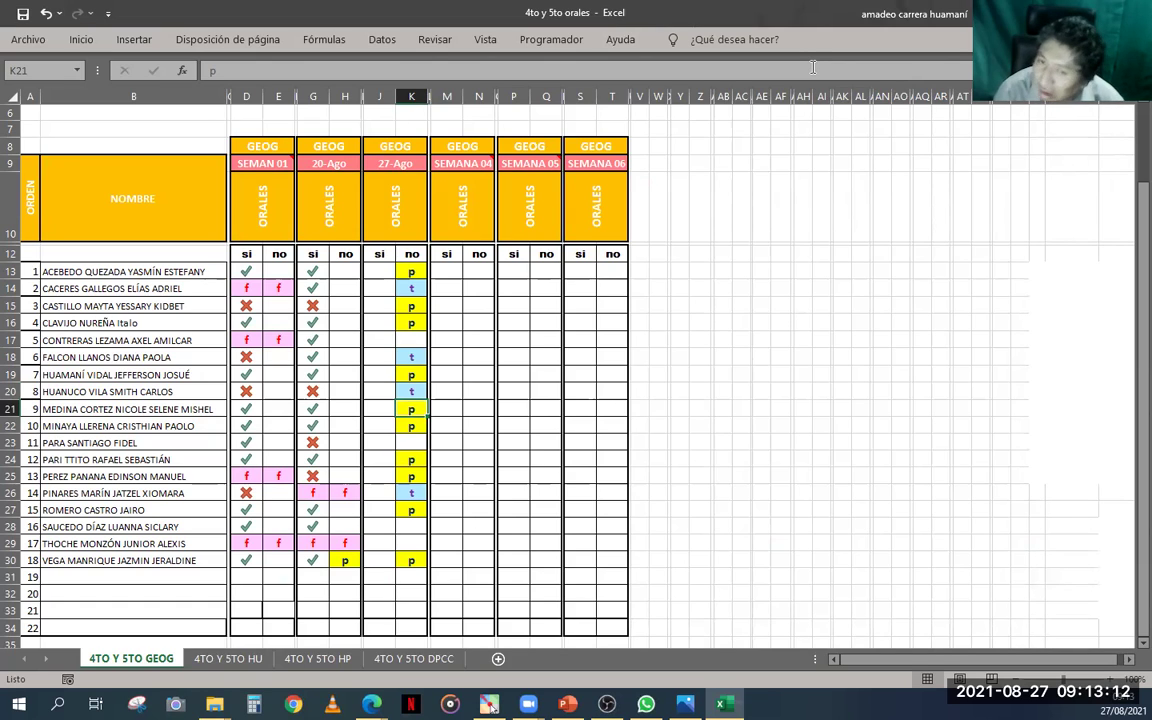
# Look over the student names and select cell J18 for student 6 under 27-Ago si.
pyautogui.click(489, 704)
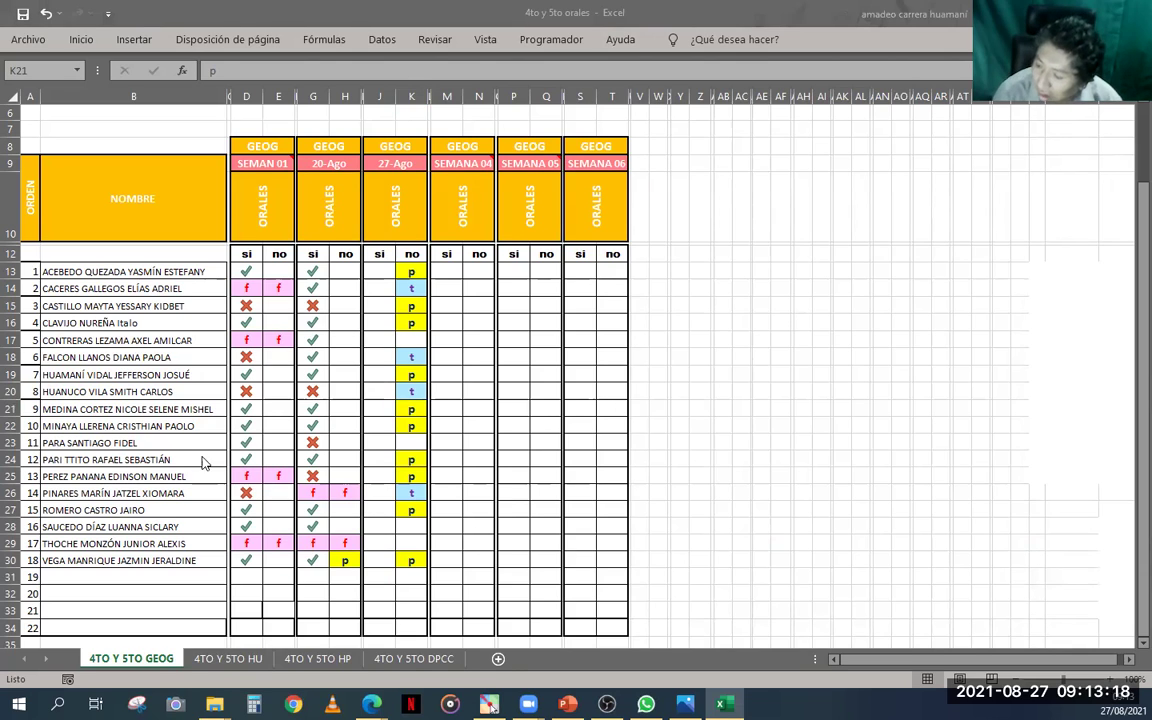
pyautogui.click(80, 543)
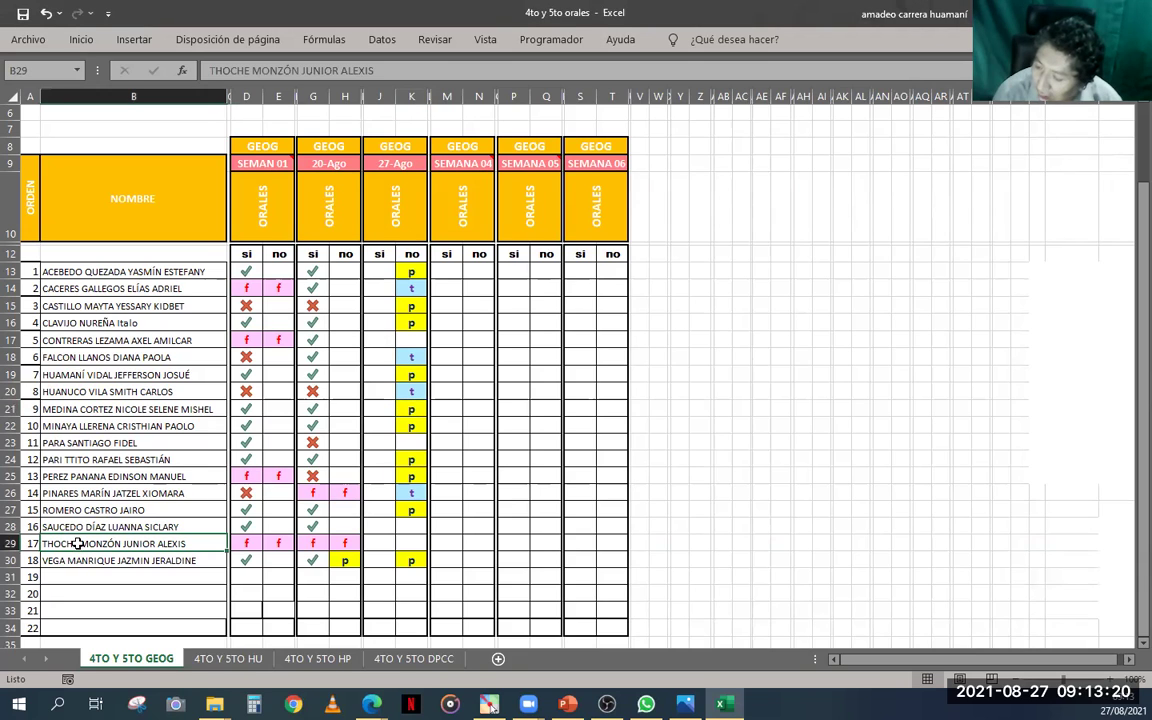
pyautogui.click(9, 357)
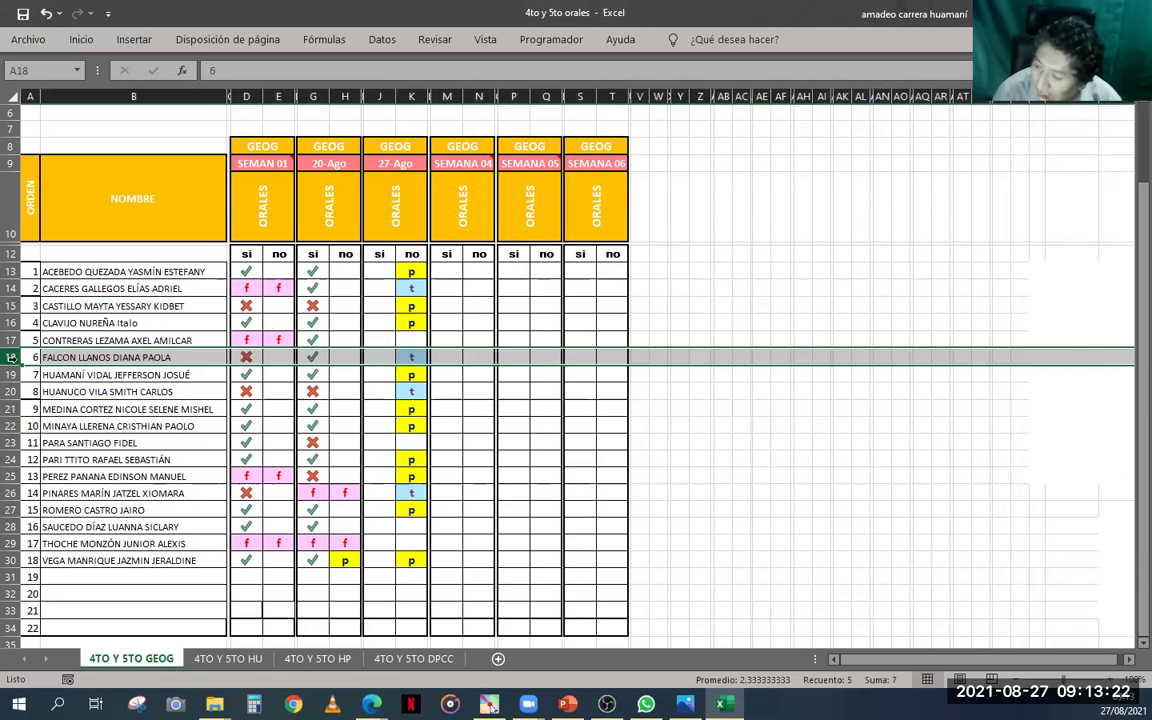
pyautogui.click(379, 355)
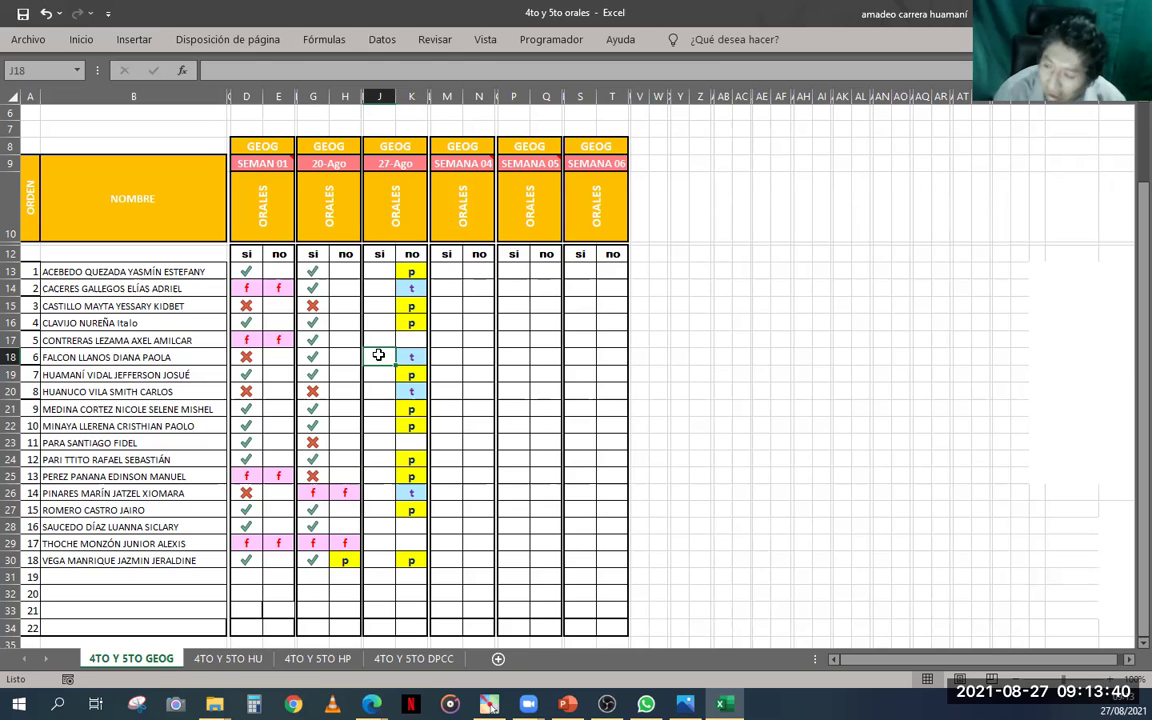
# Enter O in J18 to give student 6 a red X, then switch to the Wordwall picker.
pyautogui.write('O')
pyautogui.press('Return')
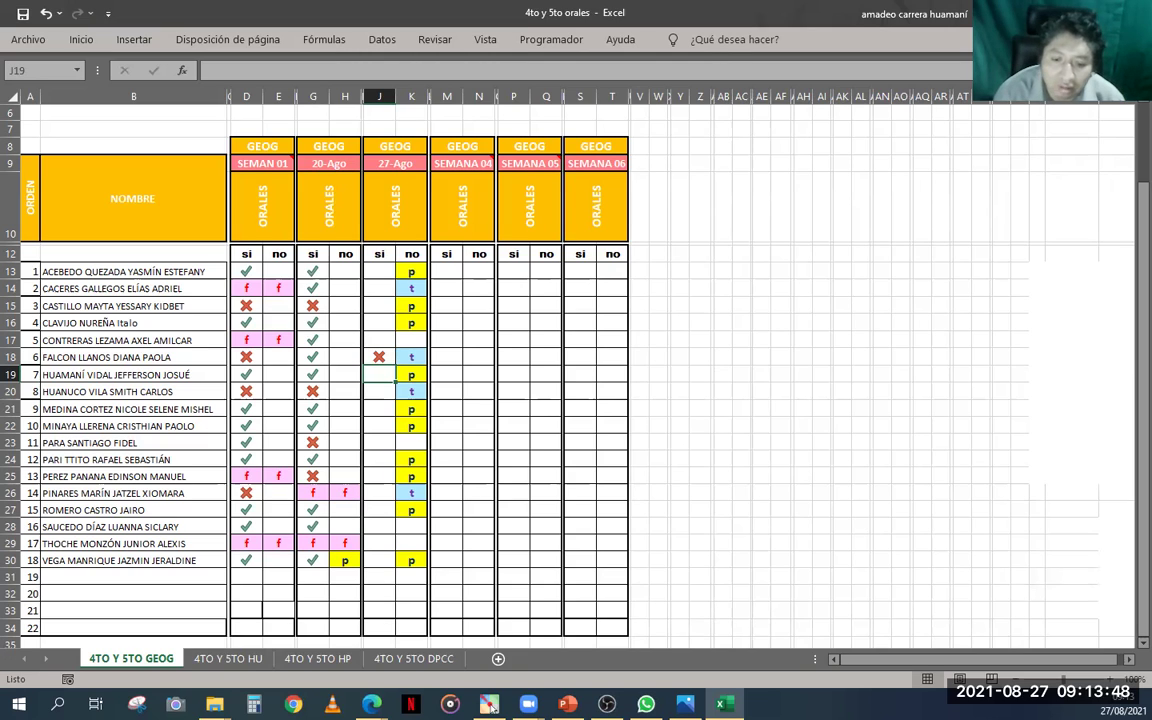
pyautogui.click(489, 705)
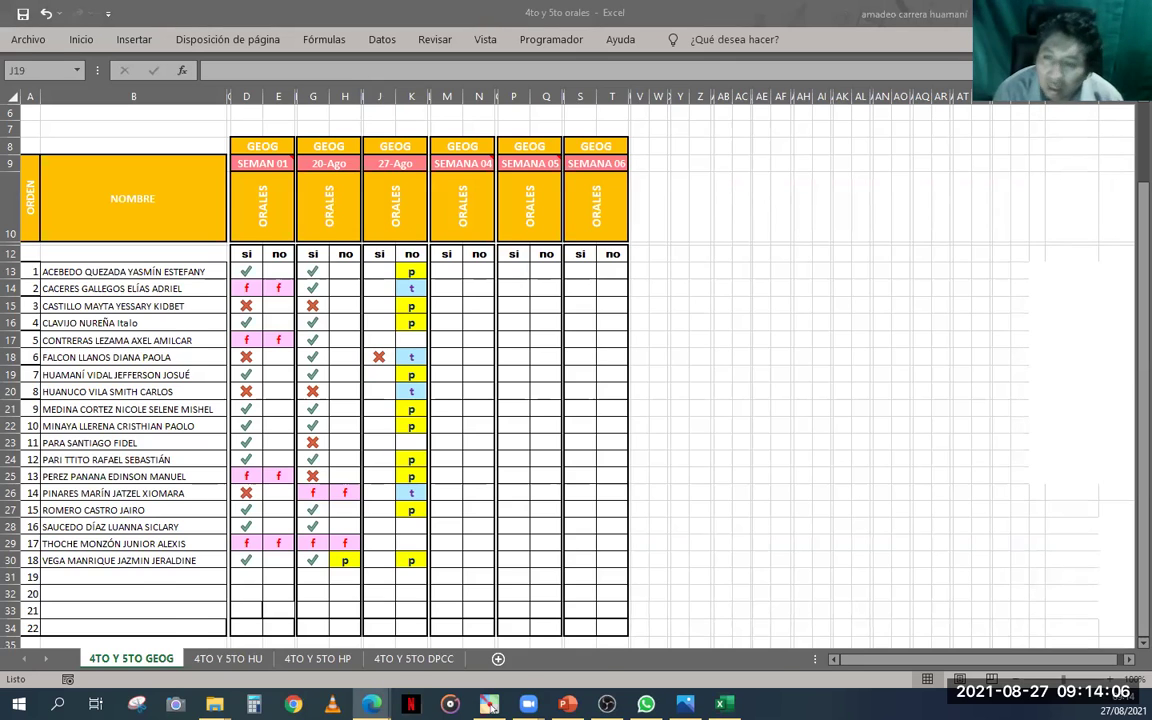
pyautogui.click(489, 705)
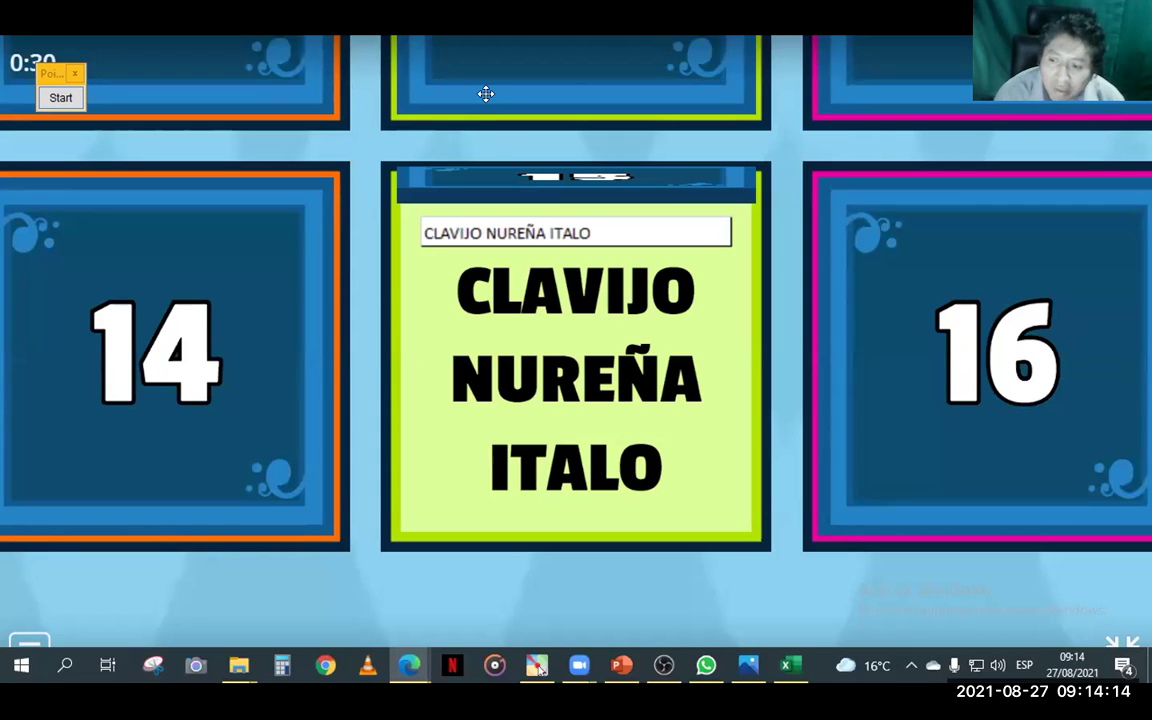
# Switch from the Wordwall game back to the '4TO Y 5TO GEOG' oral-marks sheet.
pyautogui.hotkey('alt', 'Tab')
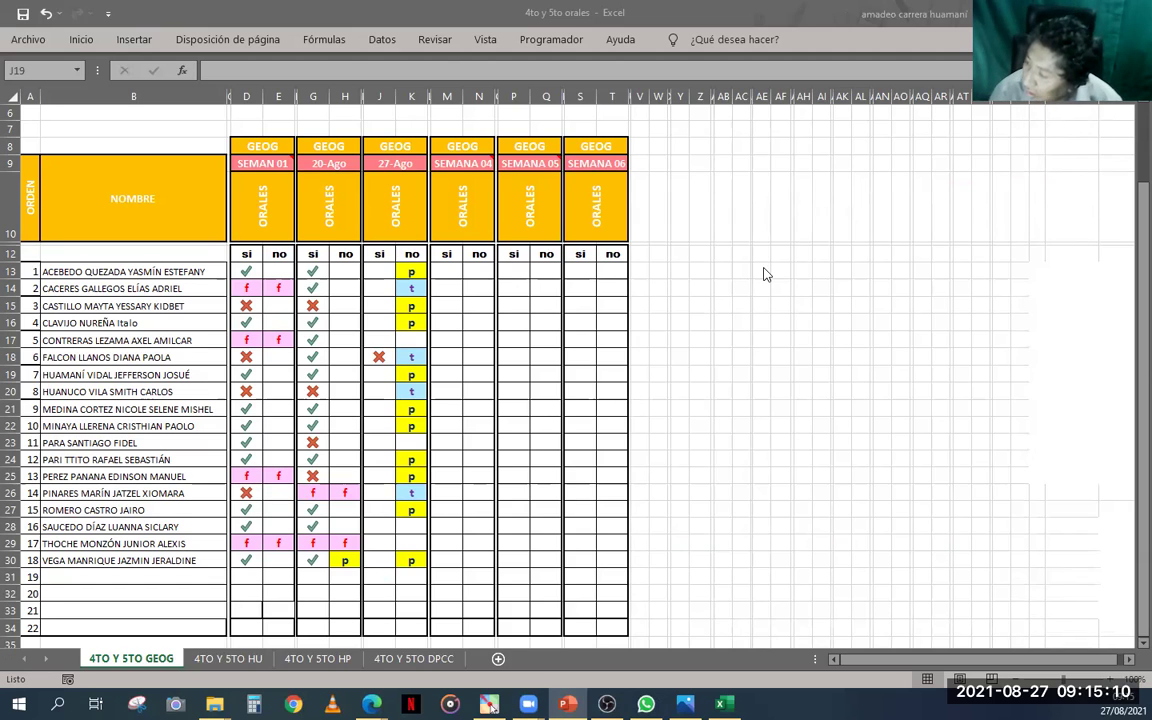
# Enter a t mark in cell K28 for student 16 under 27-Ago no.
pyautogui.click(12, 527)
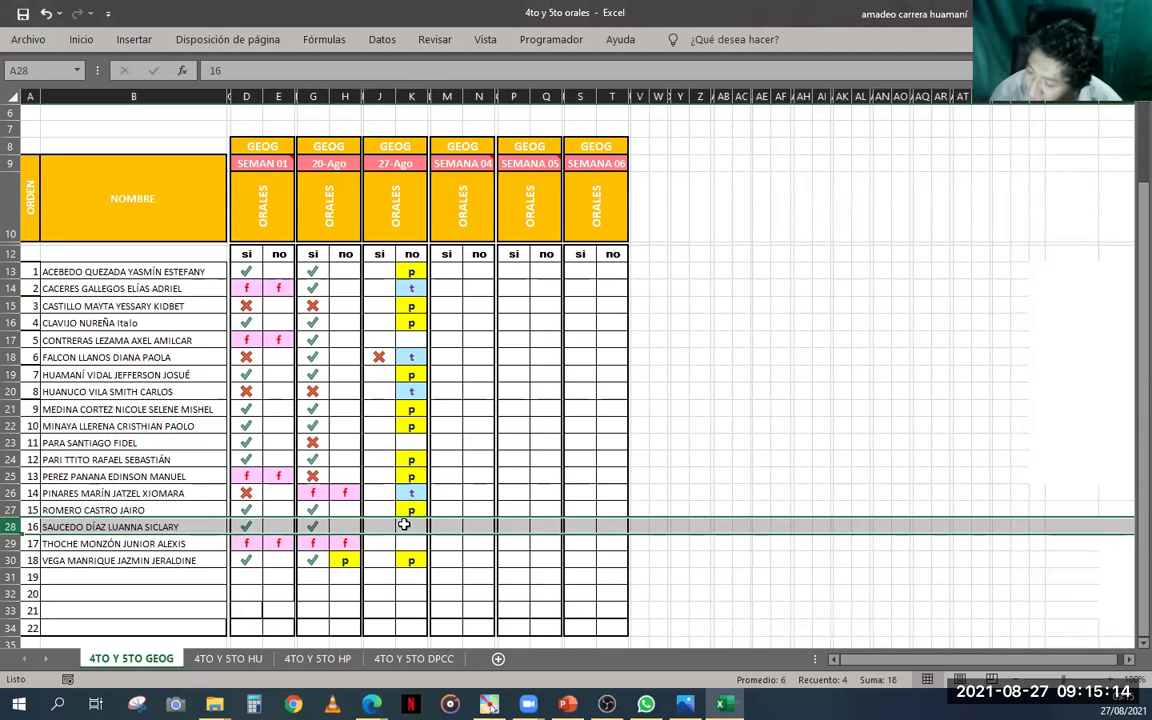
pyautogui.click(410, 526)
pyautogui.write('t')
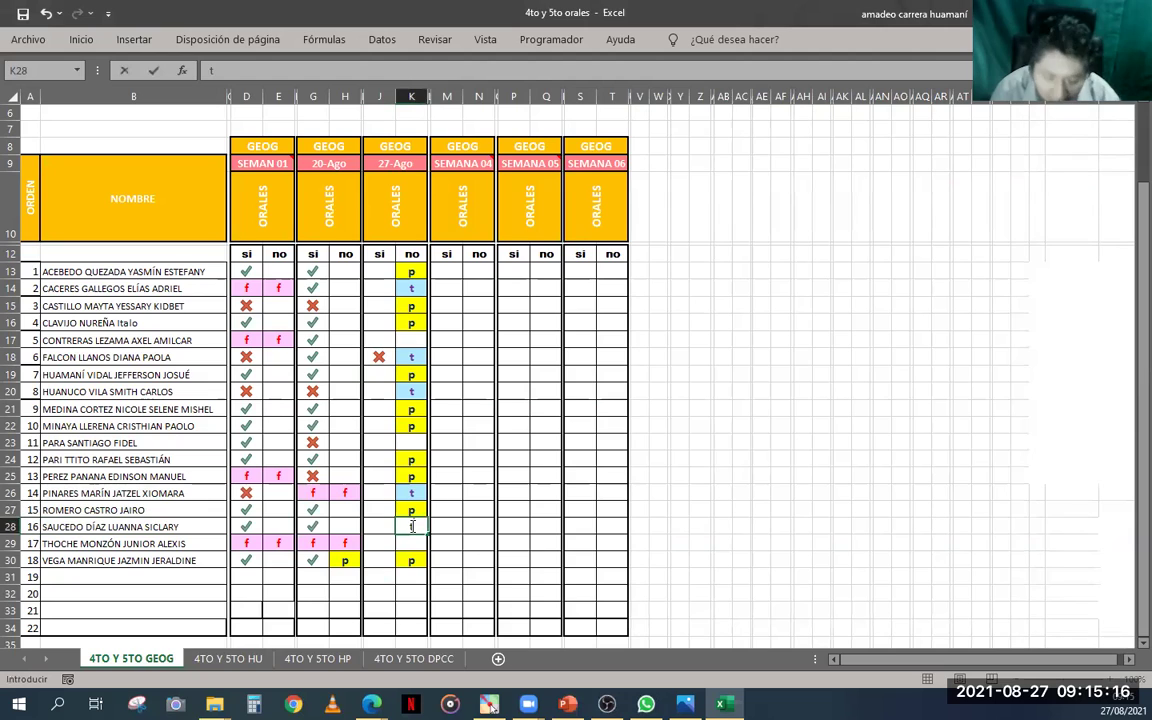
pyautogui.press('Return')
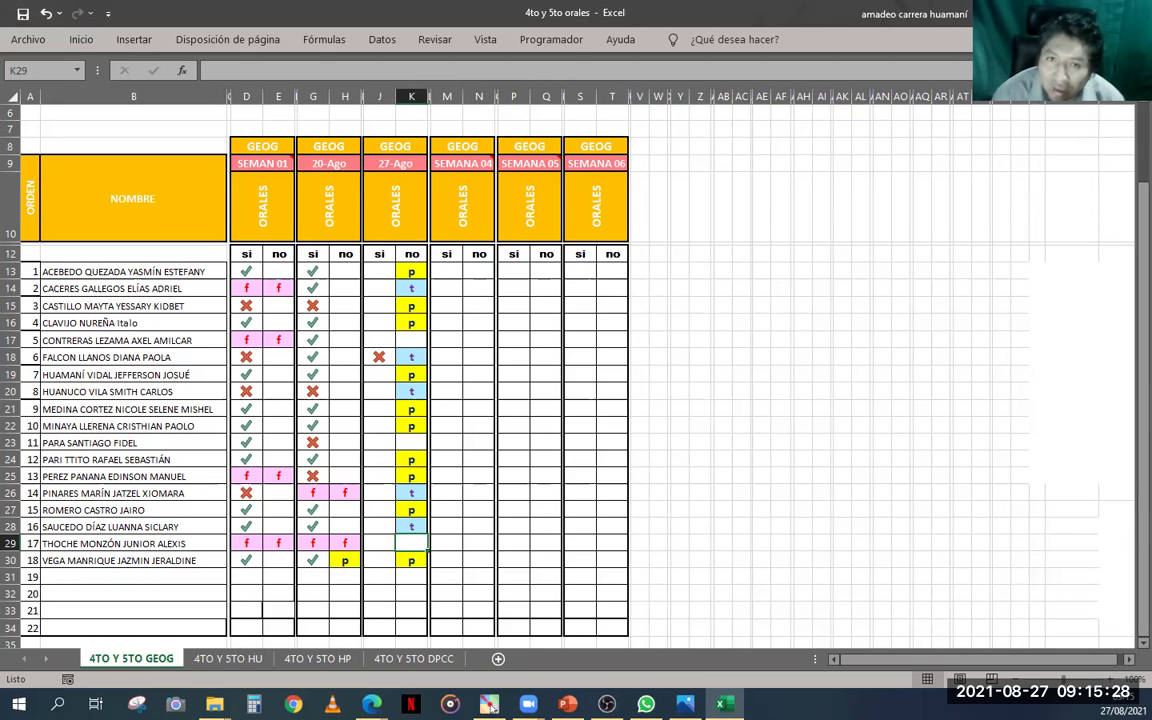
# Look over the student names and 27-Ago si cells in rows 18 and 19.
pyautogui.click(490, 704)
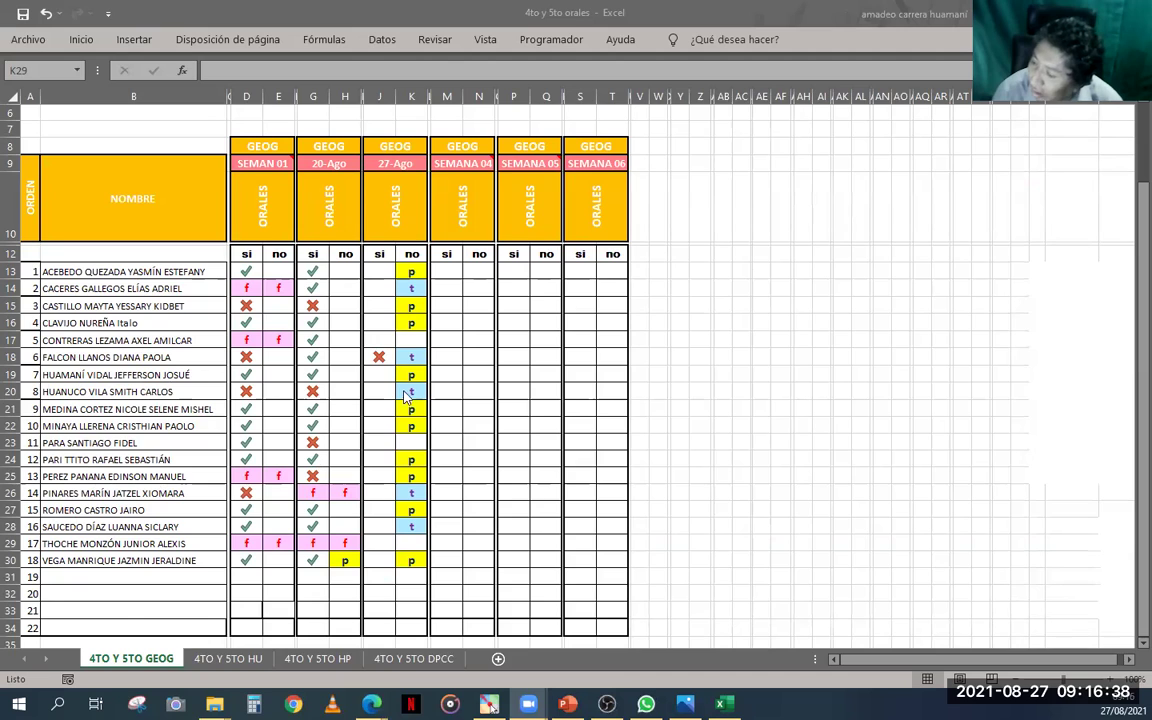
pyautogui.click(88, 375)
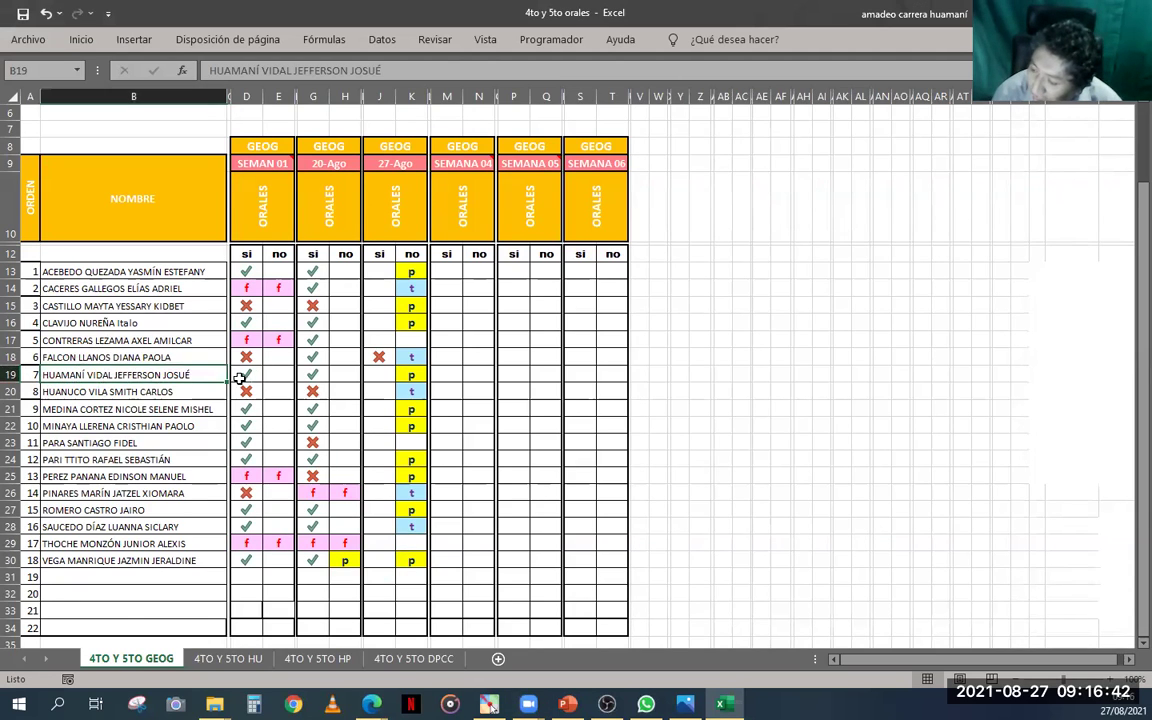
pyautogui.click(376, 375)
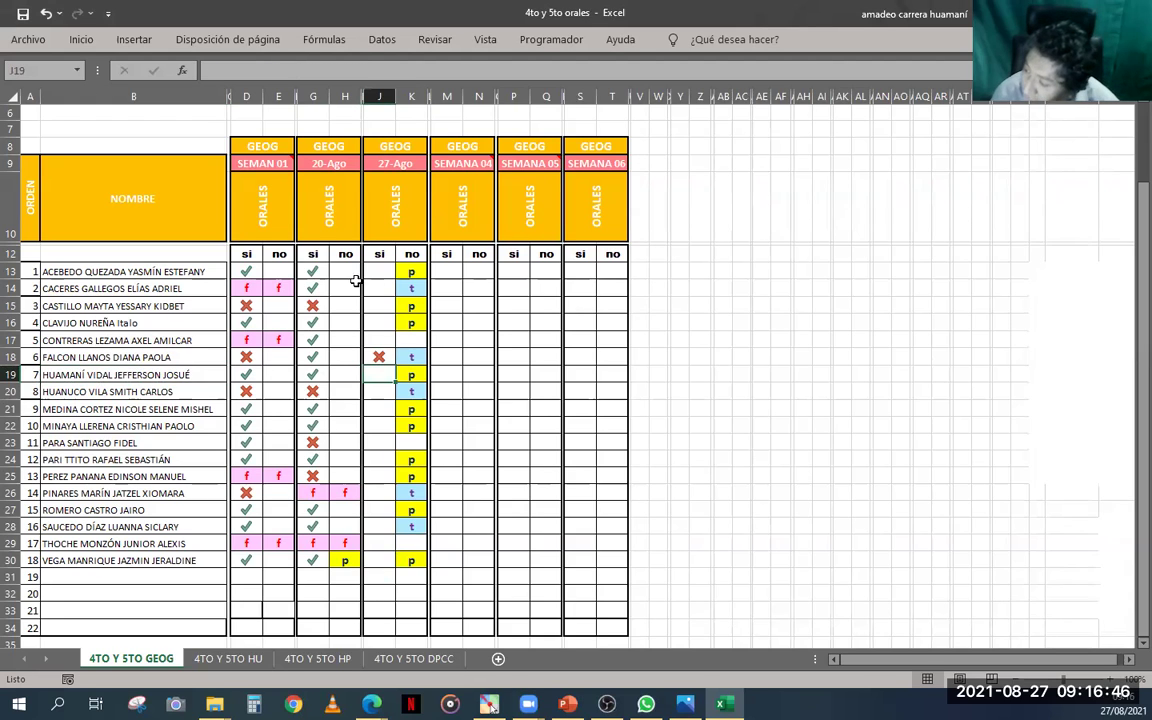
pyautogui.click(95, 355)
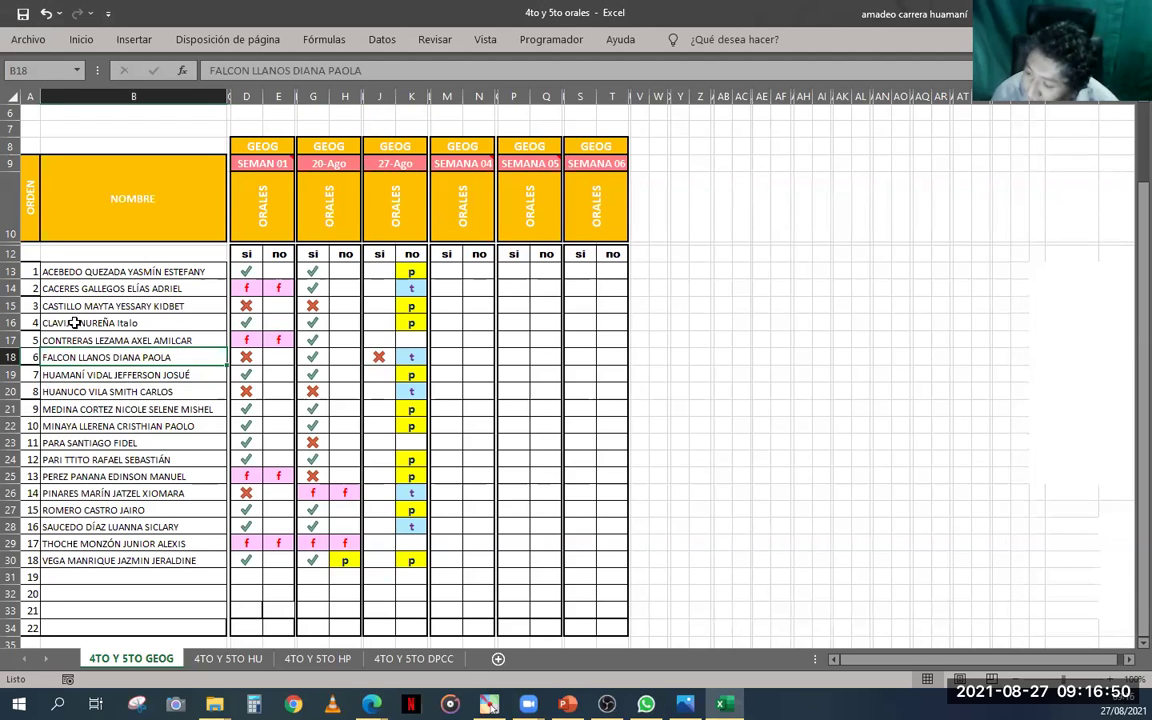
# Put an f mark in both J20 and K20 for student 8 under 27-Ago.
pyautogui.click(10, 391)
pyautogui.click(380, 392)
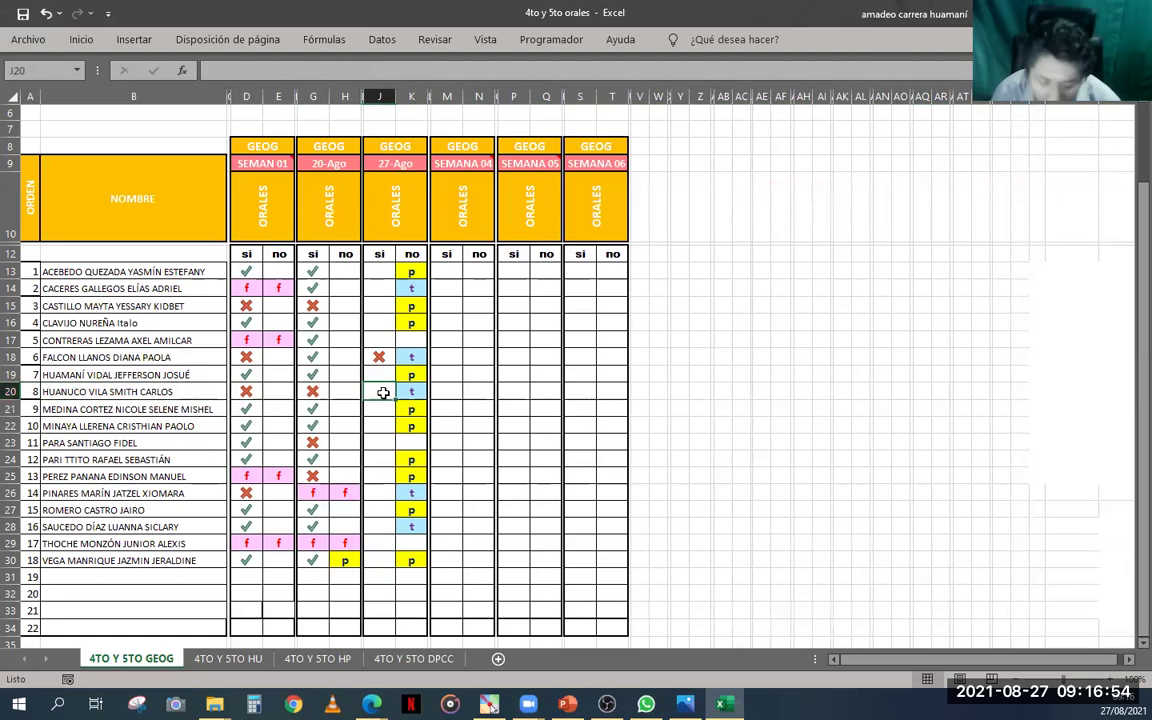
pyautogui.write('f')
pyautogui.click(411, 392)
pyautogui.write('f')
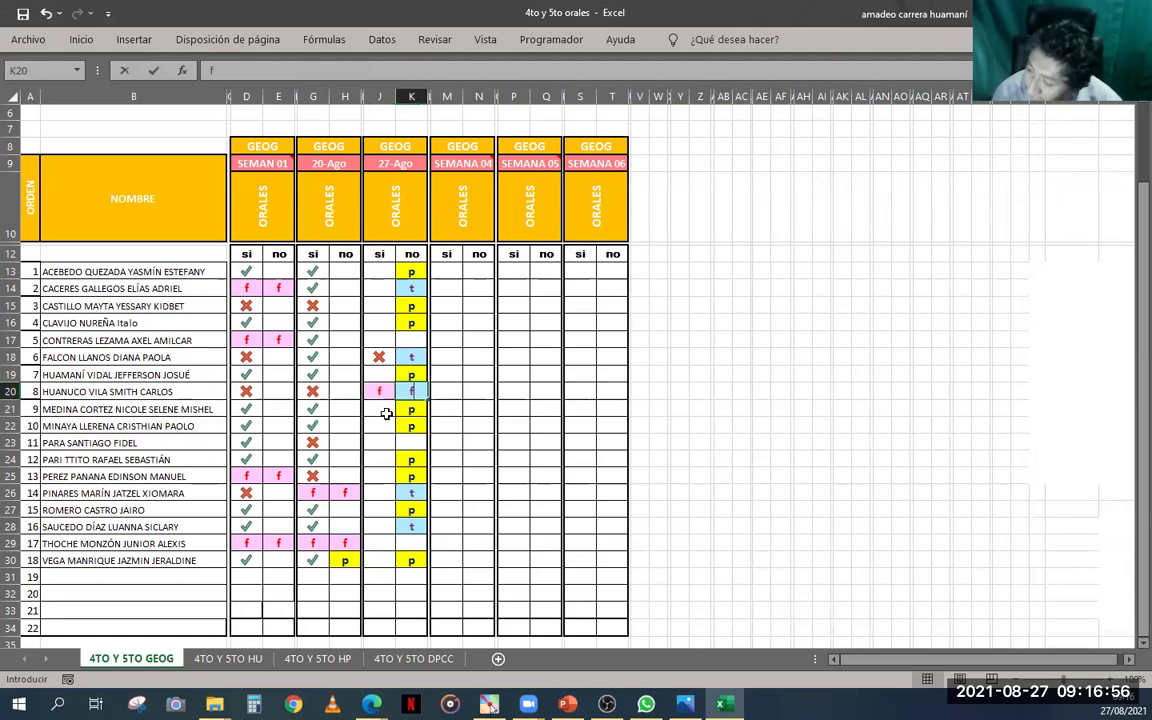
pyautogui.click(380, 423)
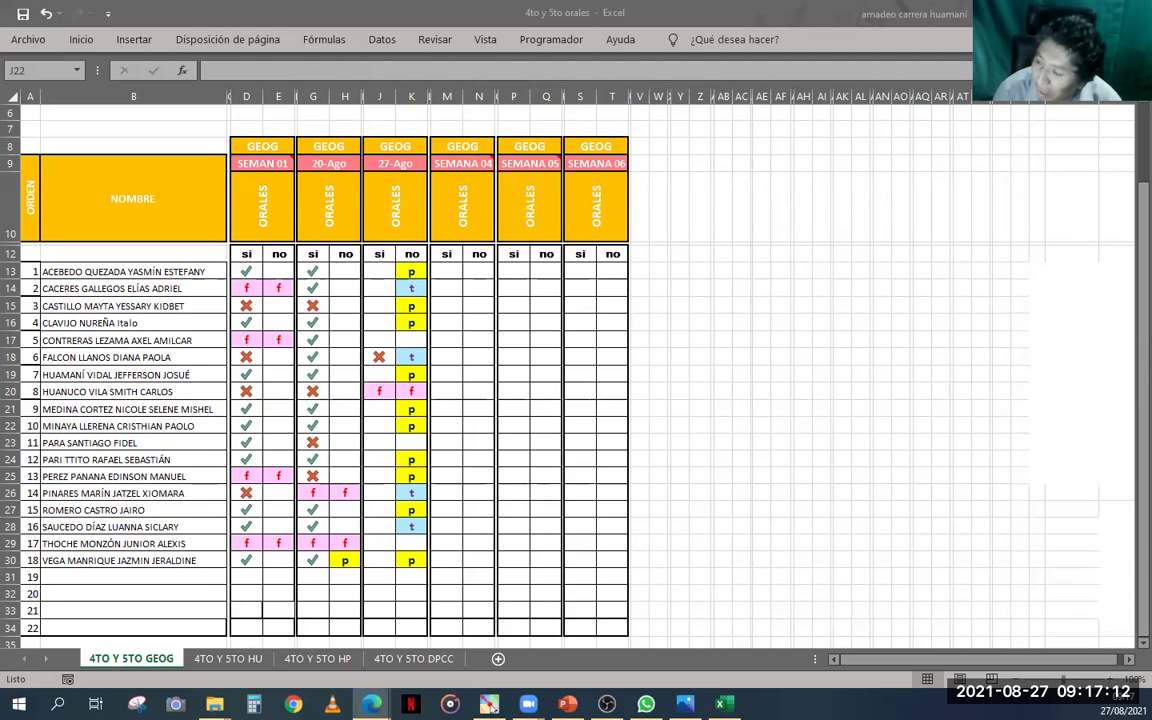
pyautogui.click(379, 426)
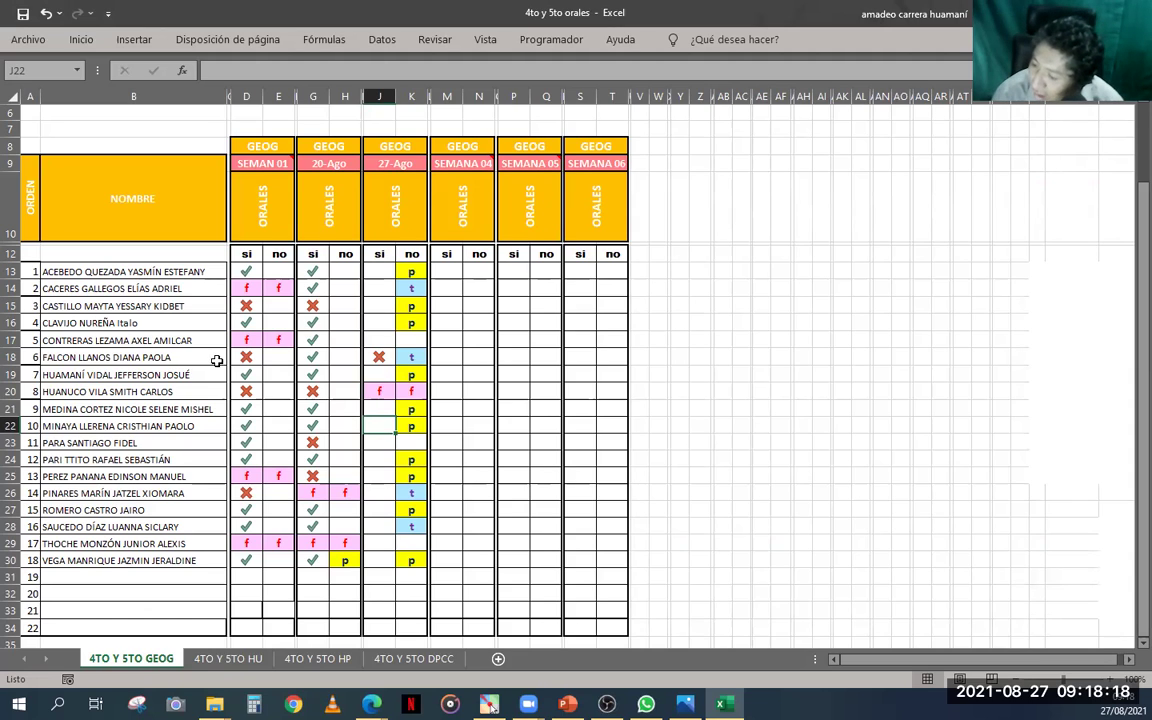
pyautogui.click(130, 374)
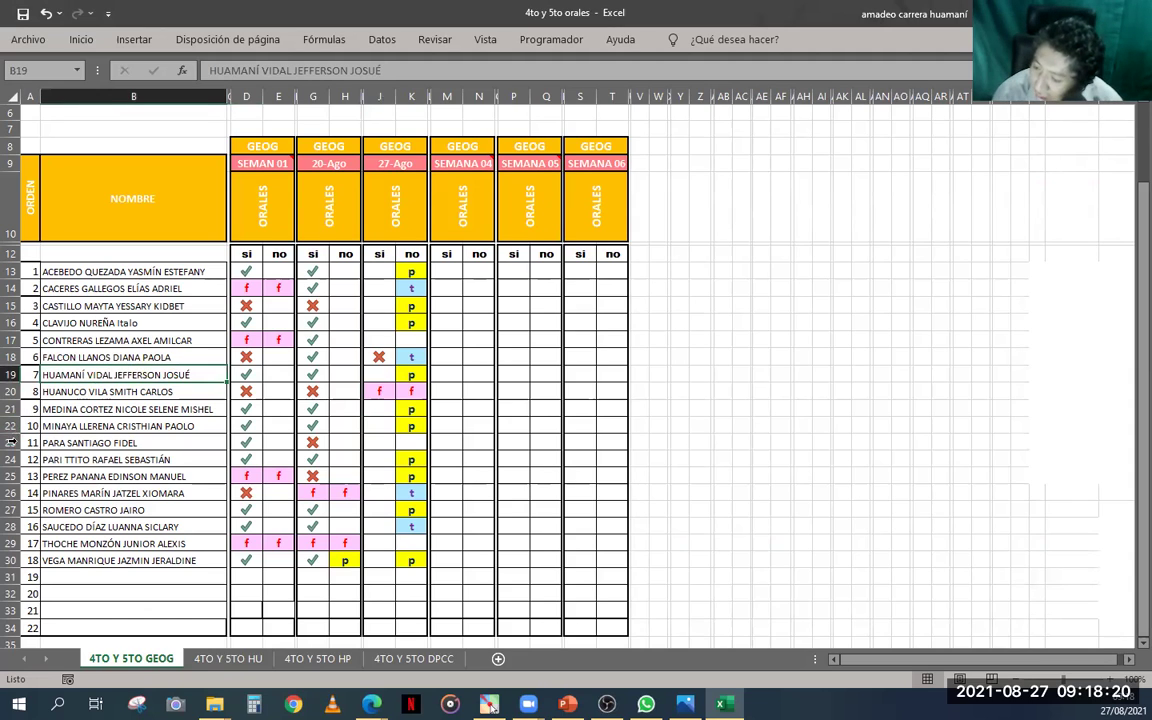
# Type x in cell J25 so student 13 gets a red ✗ under 27-Ago si.
pyautogui.click(10, 476)
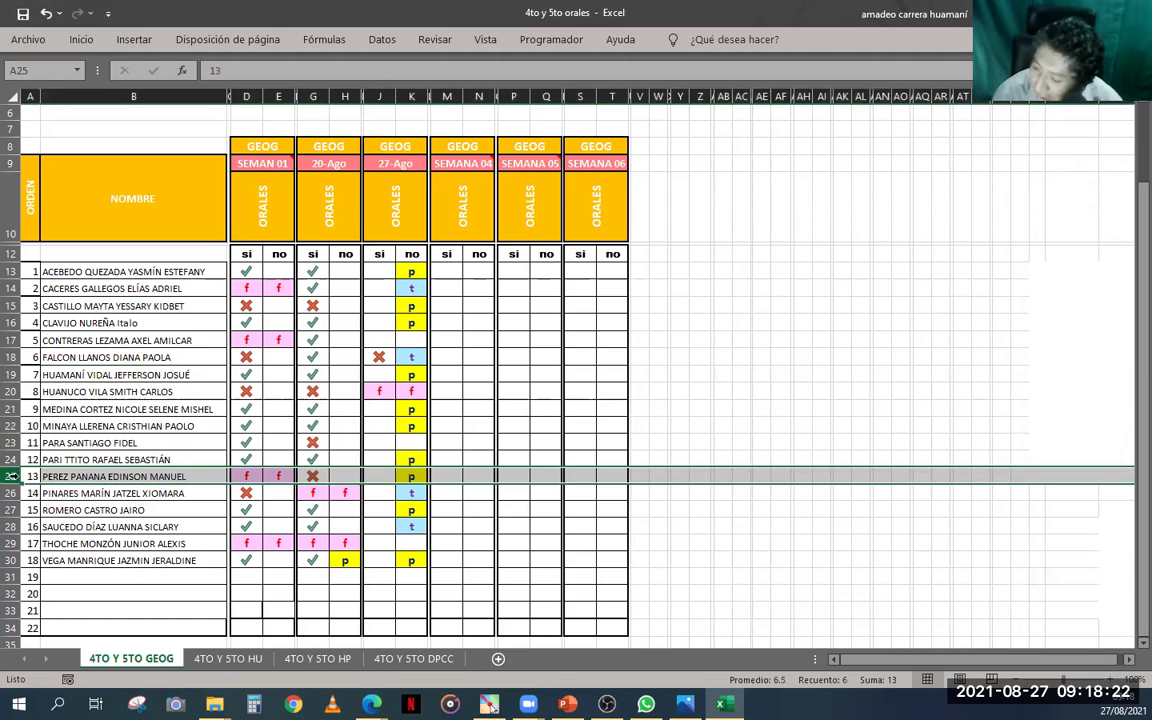
pyautogui.click(388, 473)
pyautogui.write('x')
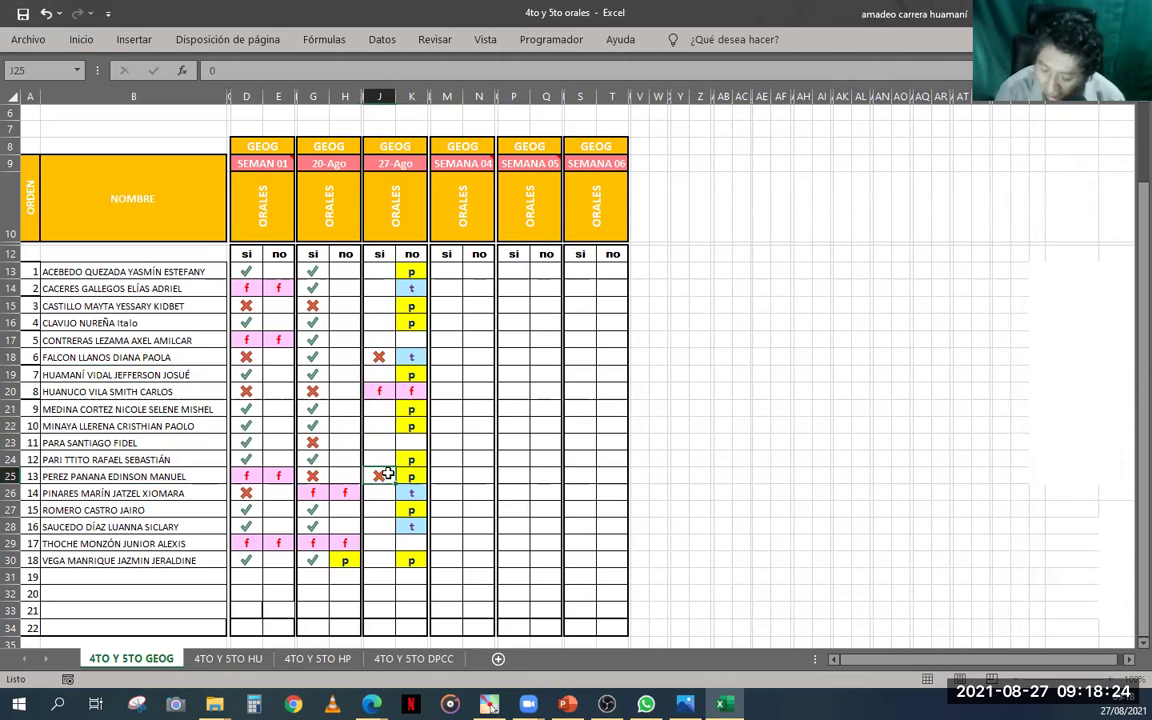
pyautogui.press('Return')
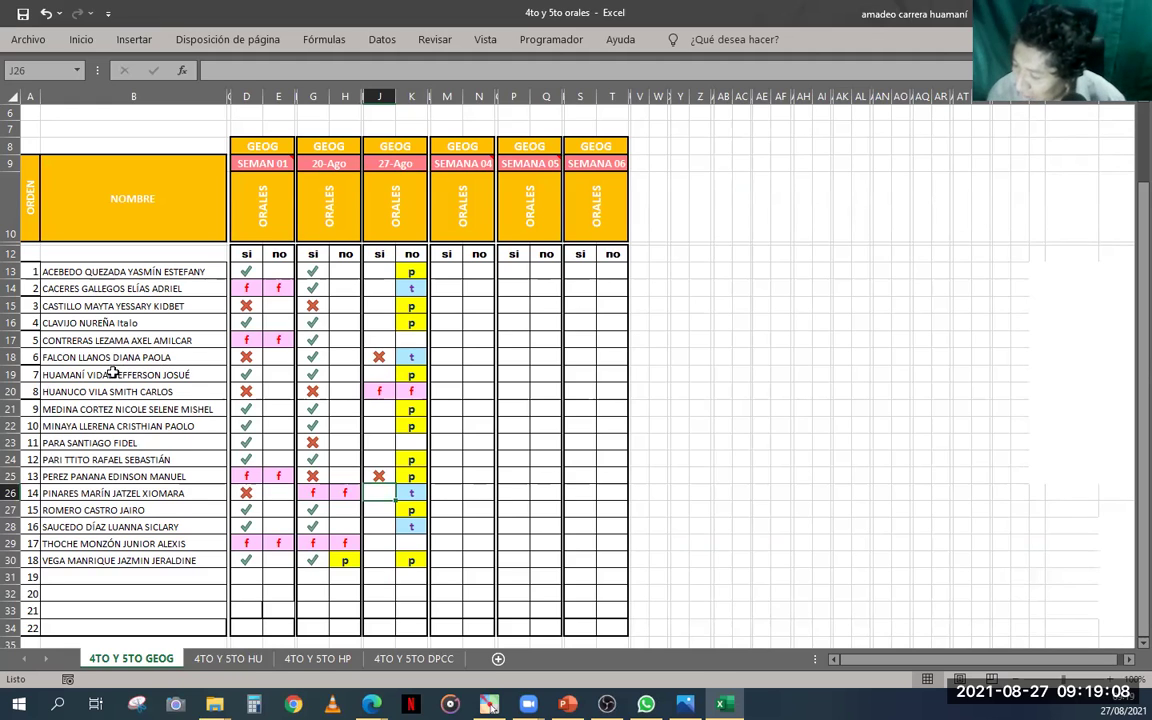
# Enter 0 in J13 to give student 1 a red ✗, then check rows 22 and 30.
pyautogui.click(373, 271)
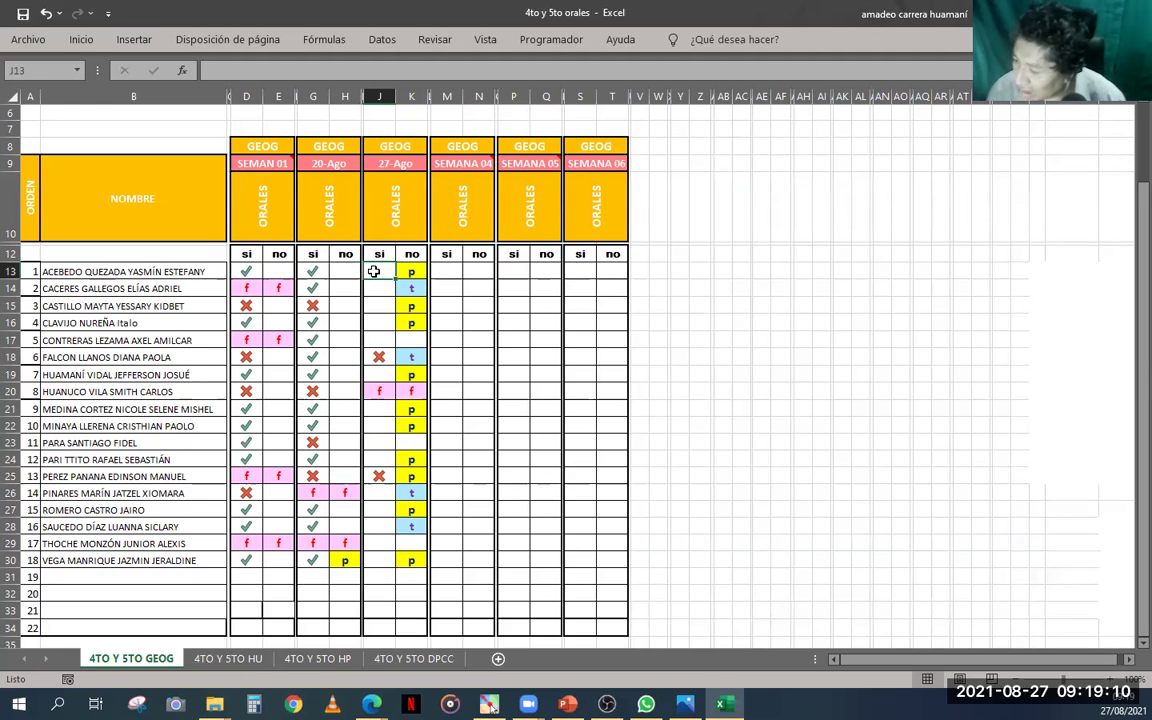
pyautogui.write('0')
pyautogui.press('Return')
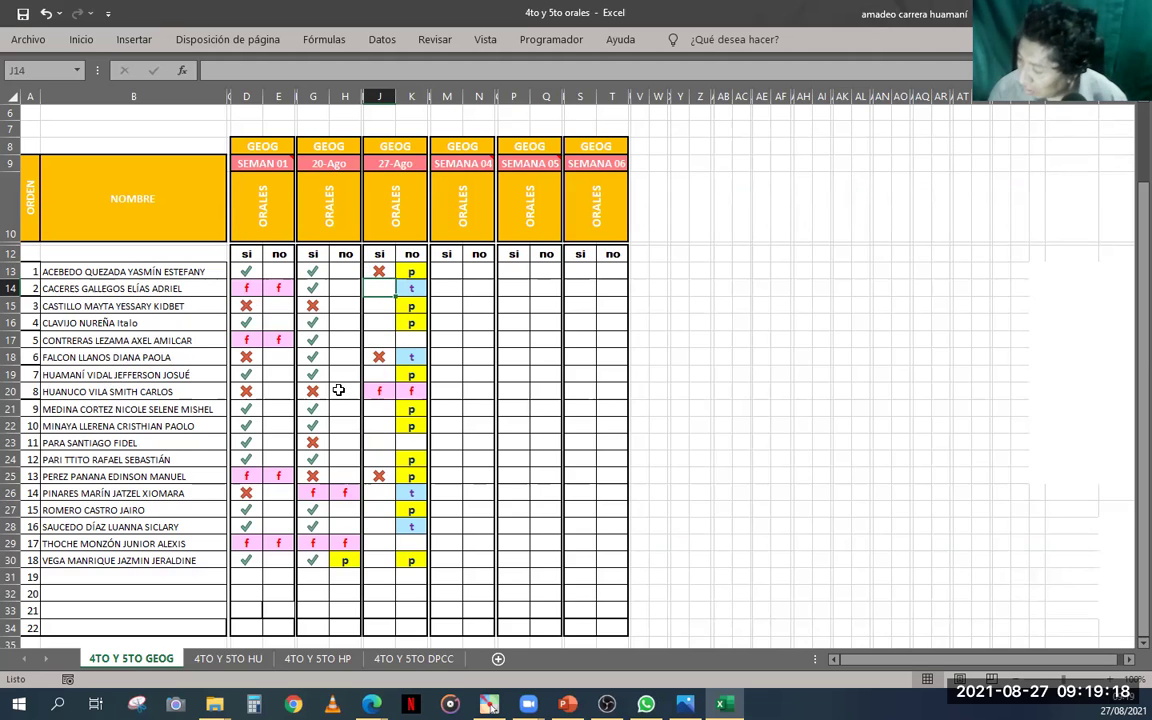
pyautogui.click(381, 427)
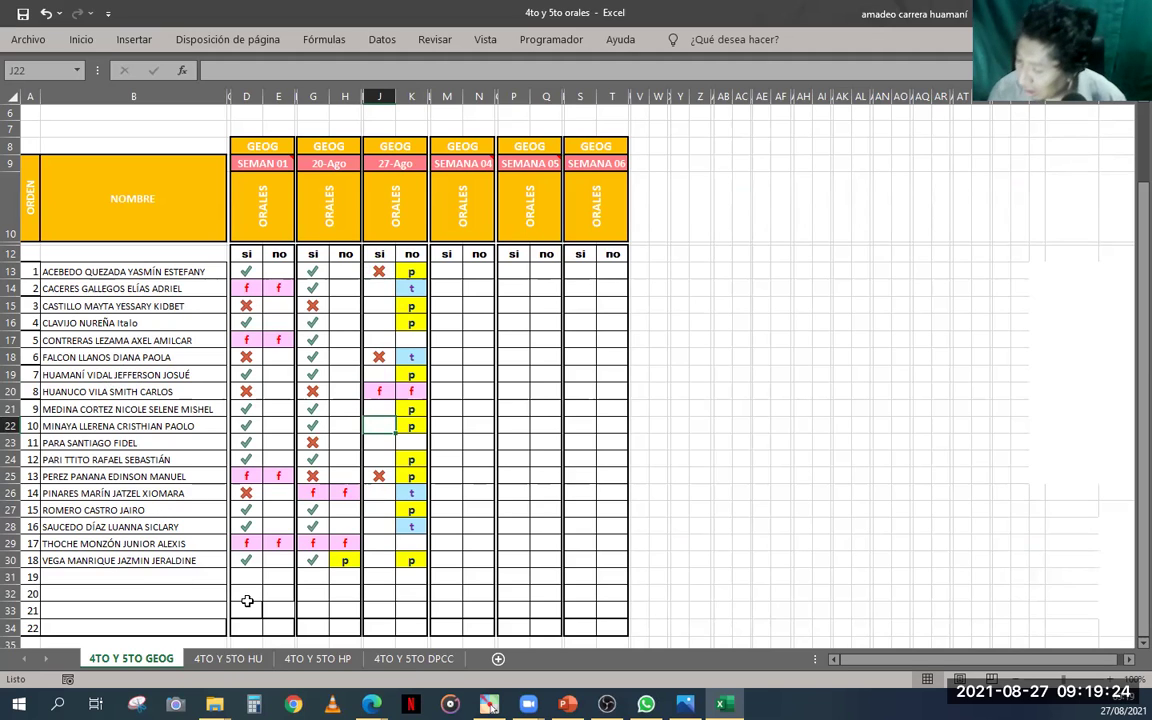
pyautogui.click(105, 561)
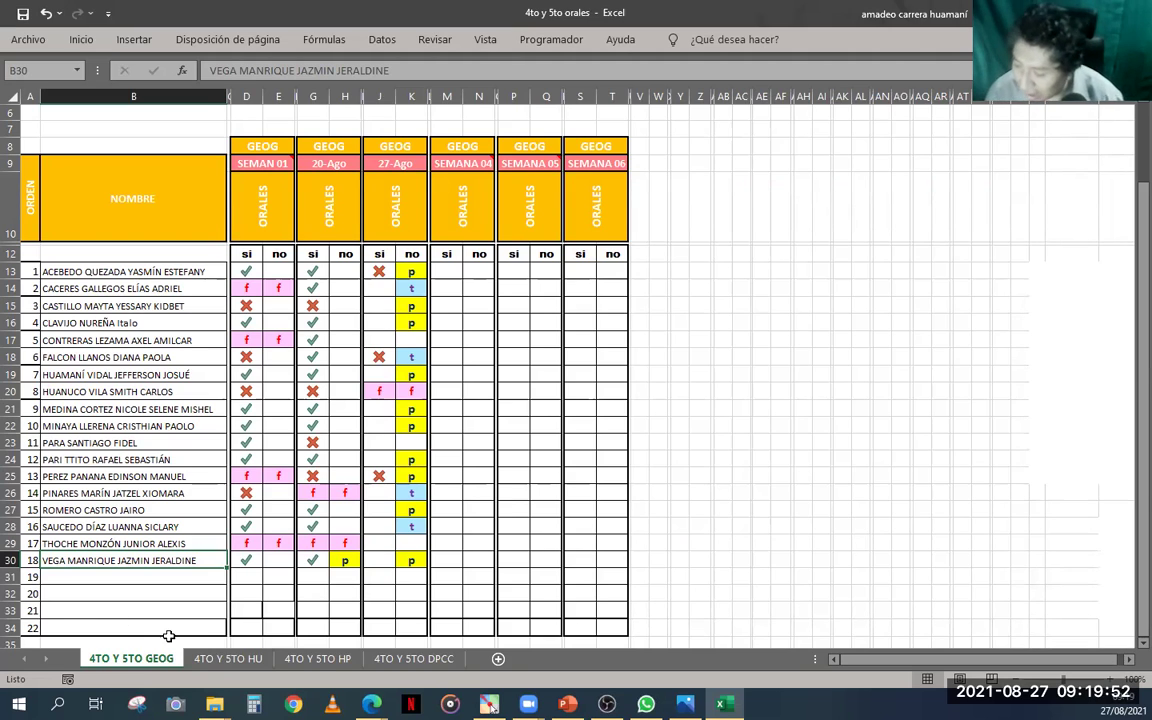
# Enter 1 in J30 for student 18's check mark, then return to the 'ELEMENTOS DEL CLIMA' slide.
pyautogui.click(381, 556)
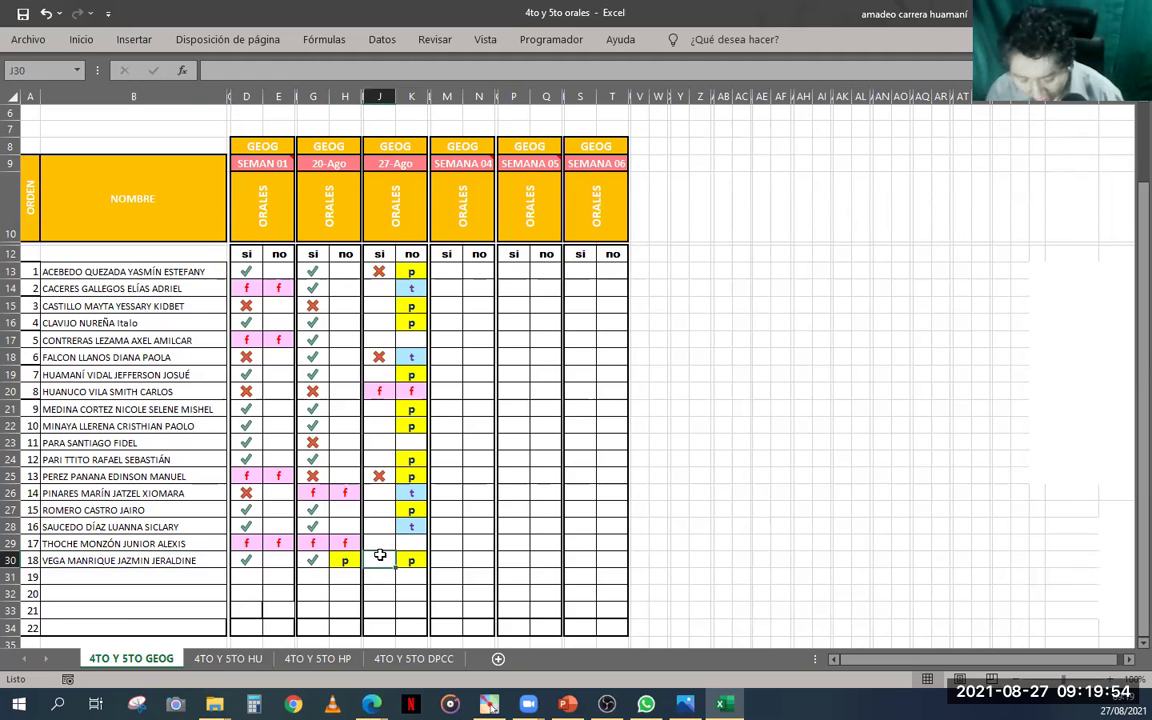
pyautogui.write('1')
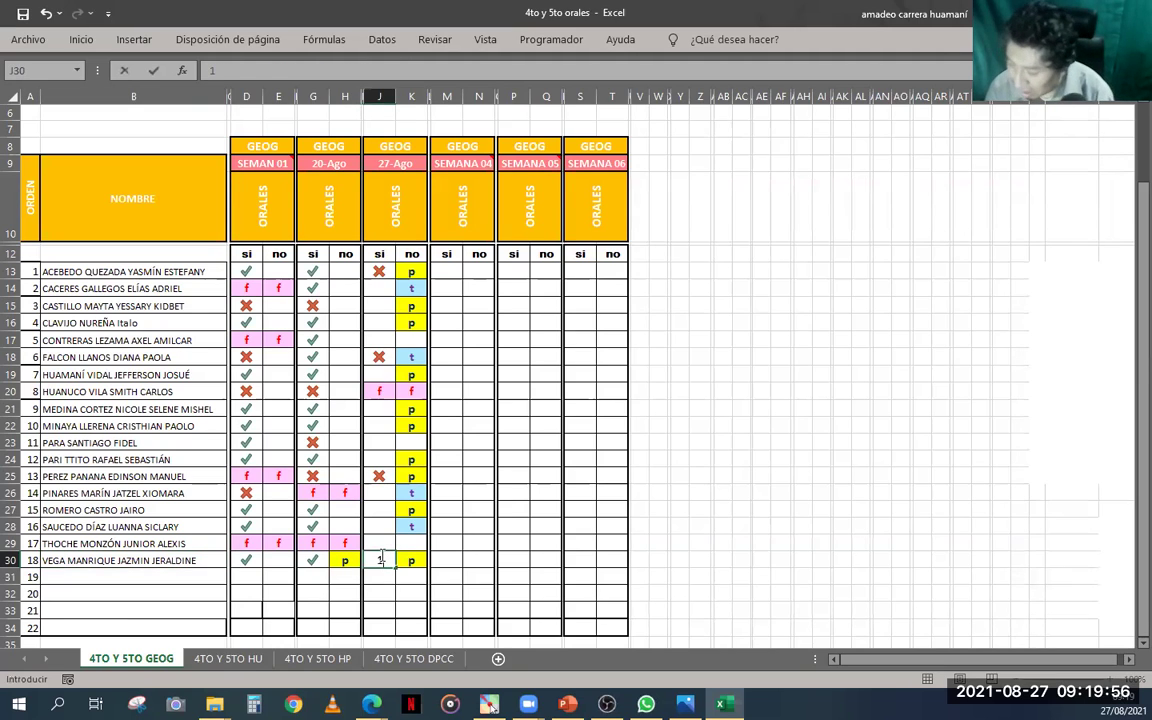
pyautogui.hotkey('ctrl', 'Return')
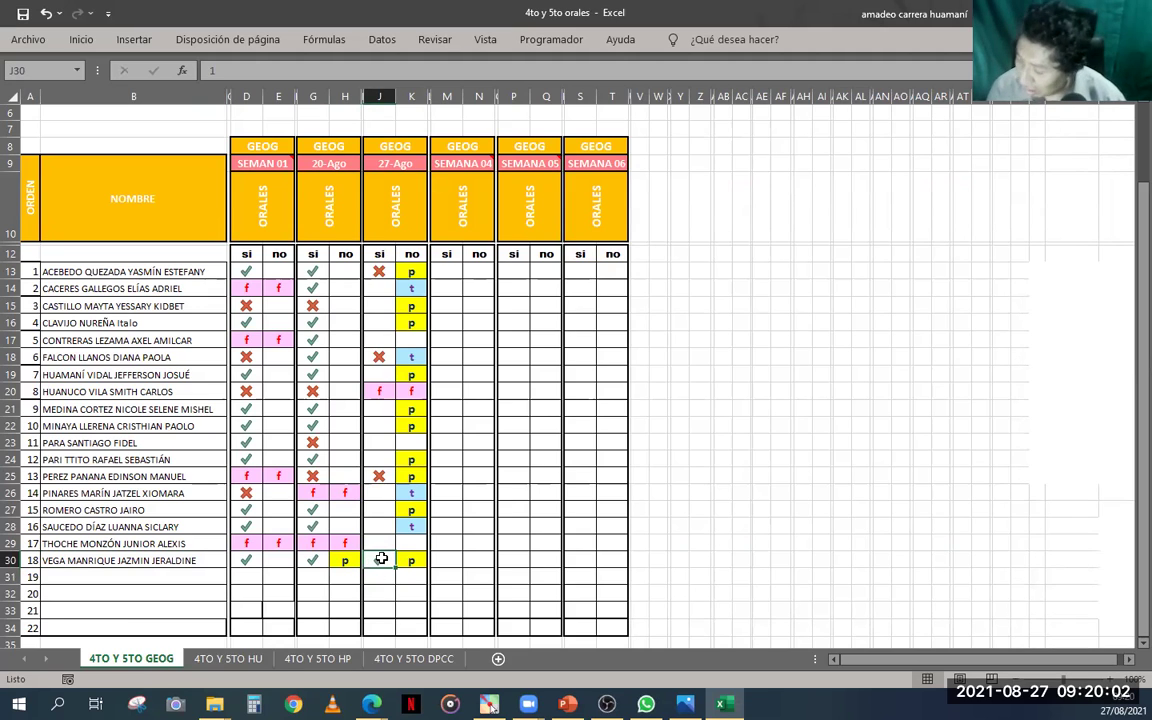
pyautogui.press('Return')
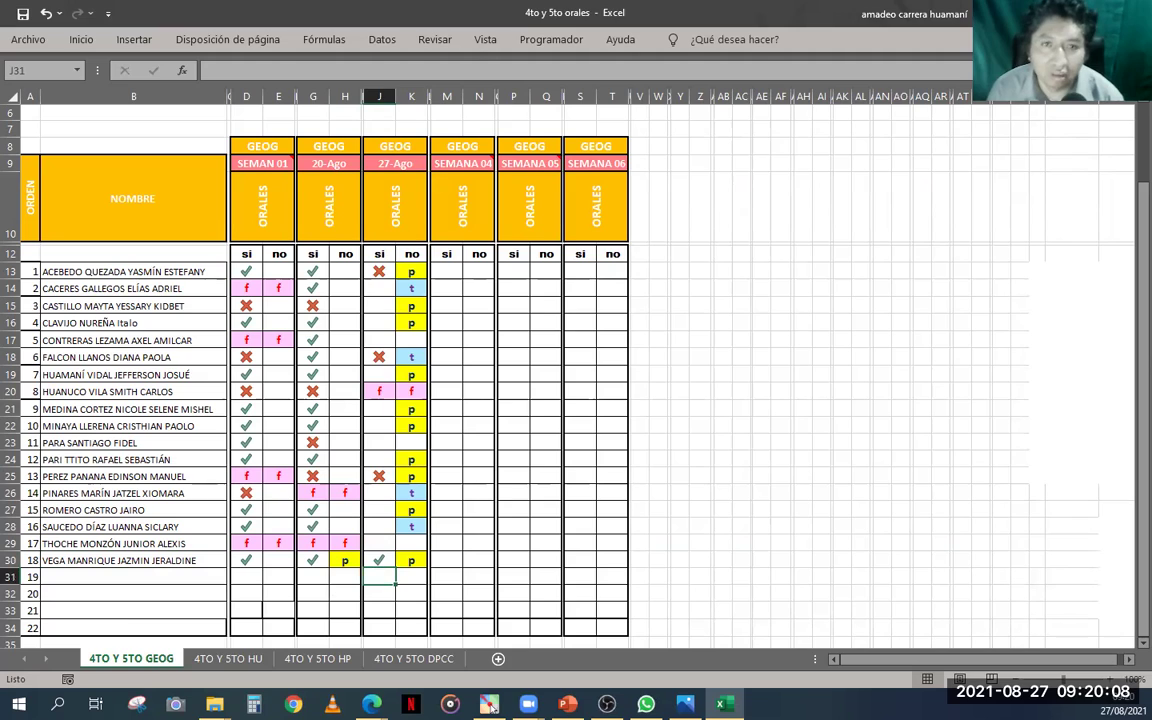
pyautogui.click(489, 704)
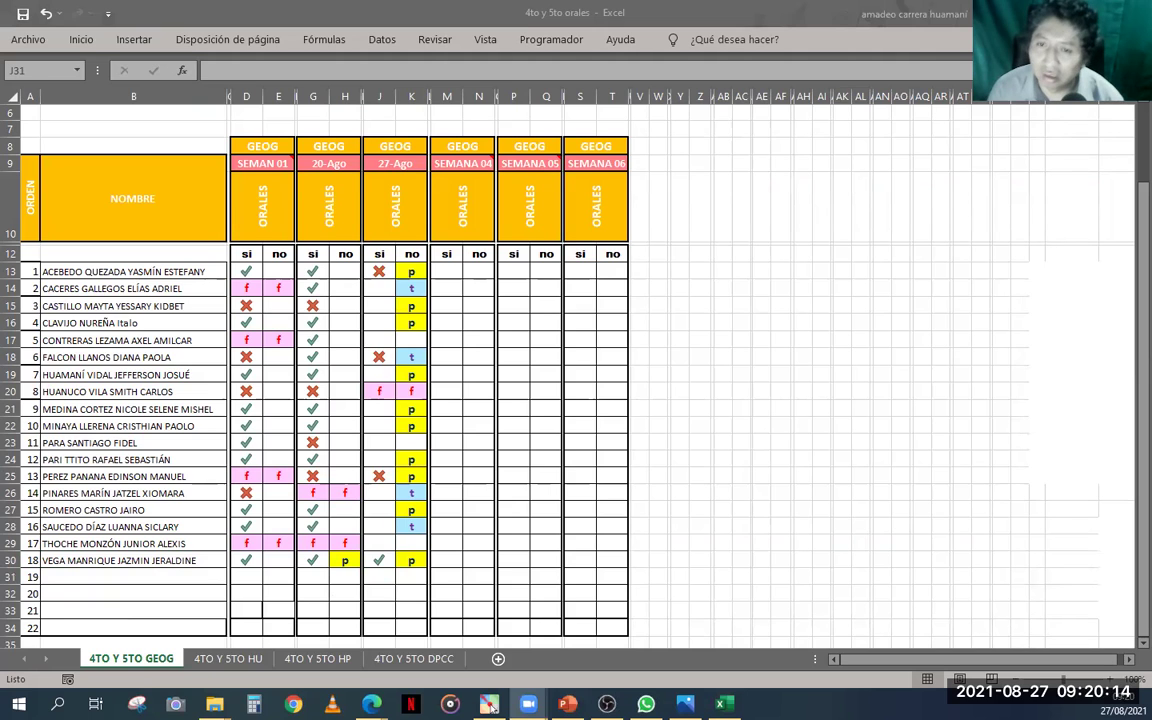
pyautogui.click(489, 706)
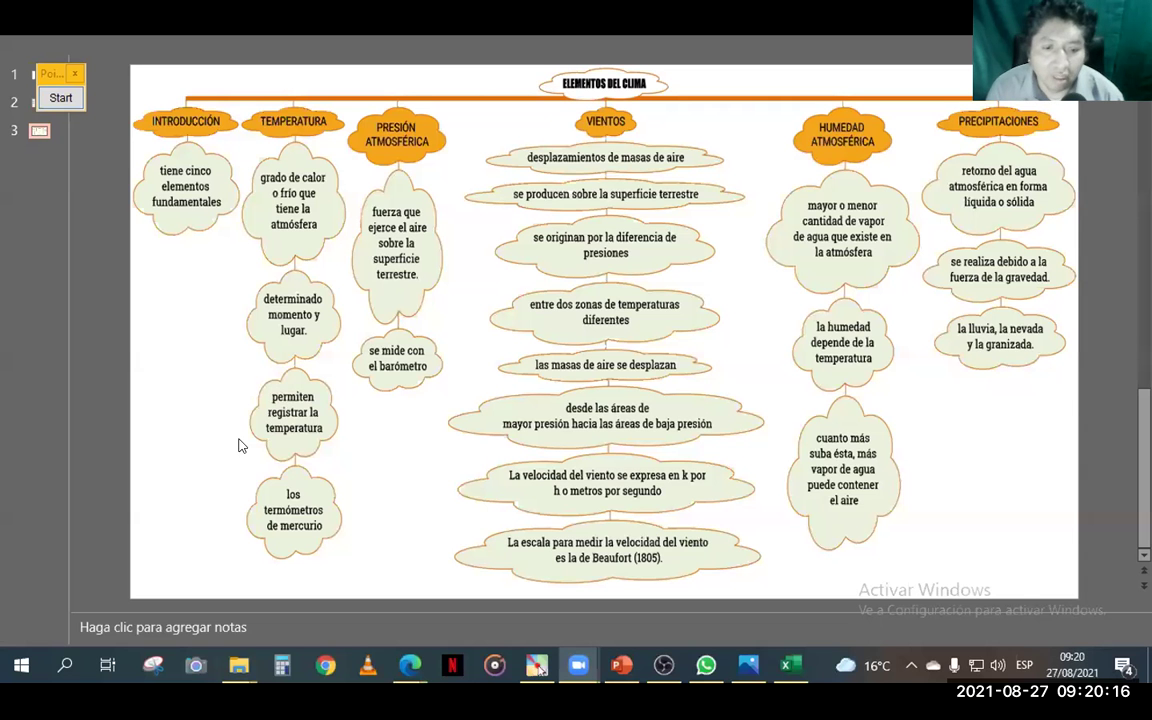
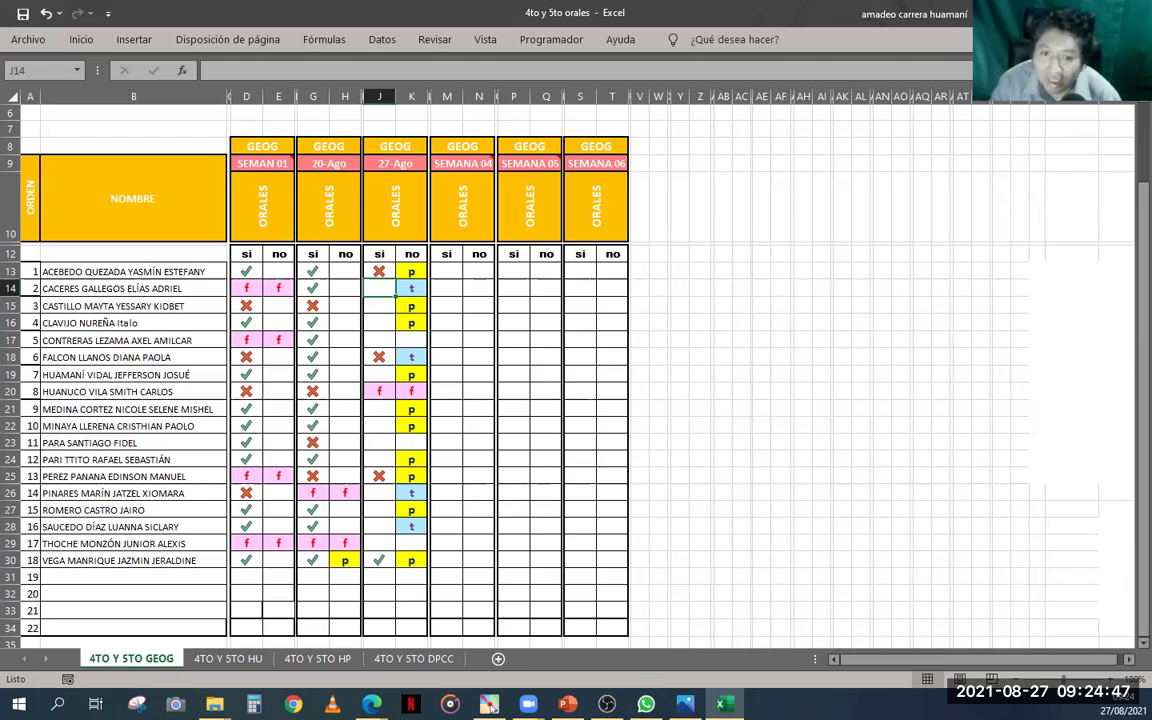
# Enter a red ✗ in J14 for student 2, then check the student names in rows 21–29.
pyautogui.write('O')
pyautogui.press('Return')
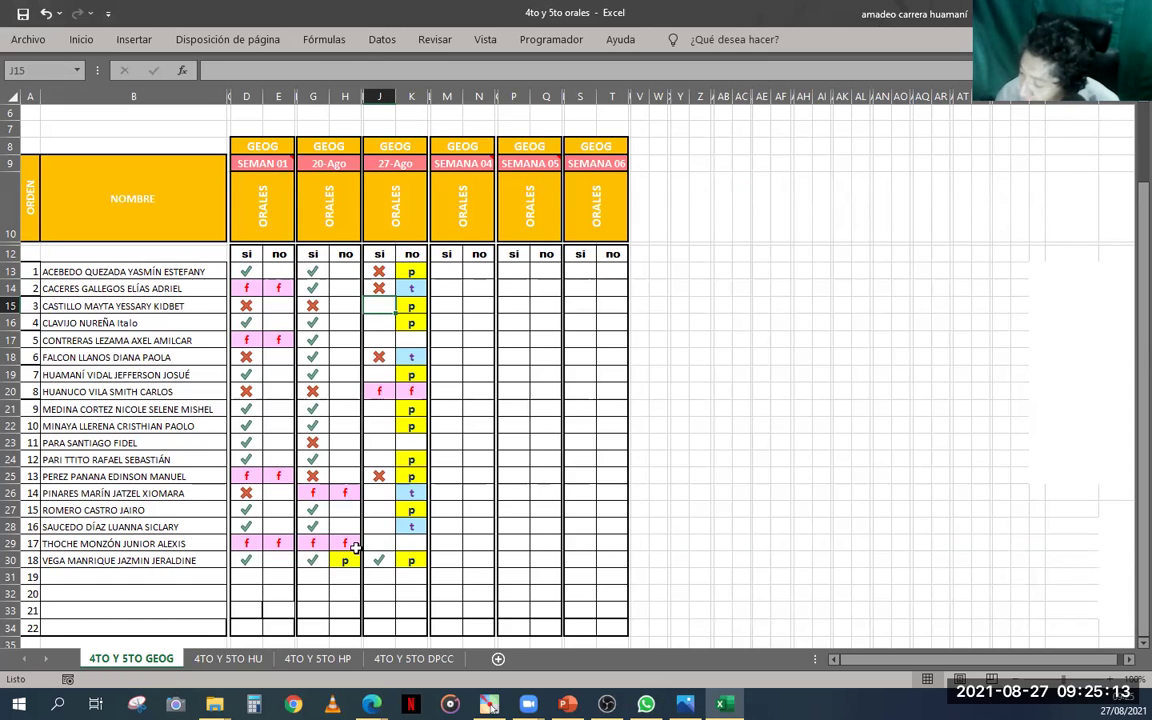
pyautogui.click(384, 544)
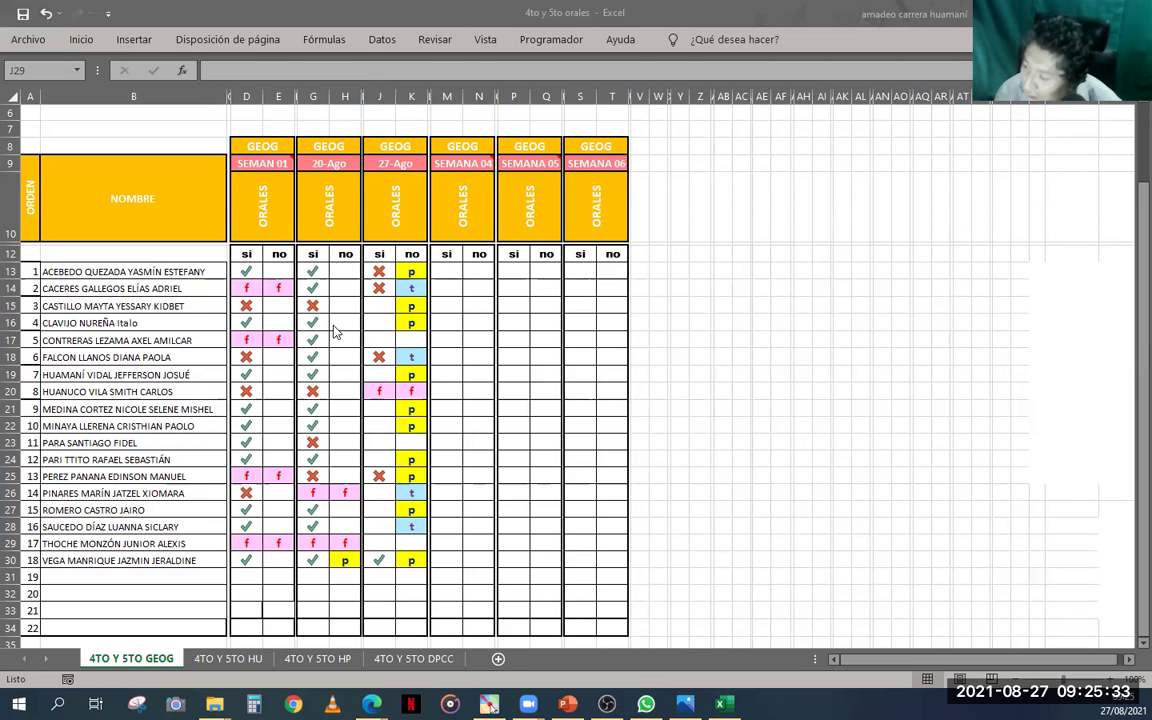
pyautogui.click(379, 510)
pyautogui.click(80, 404)
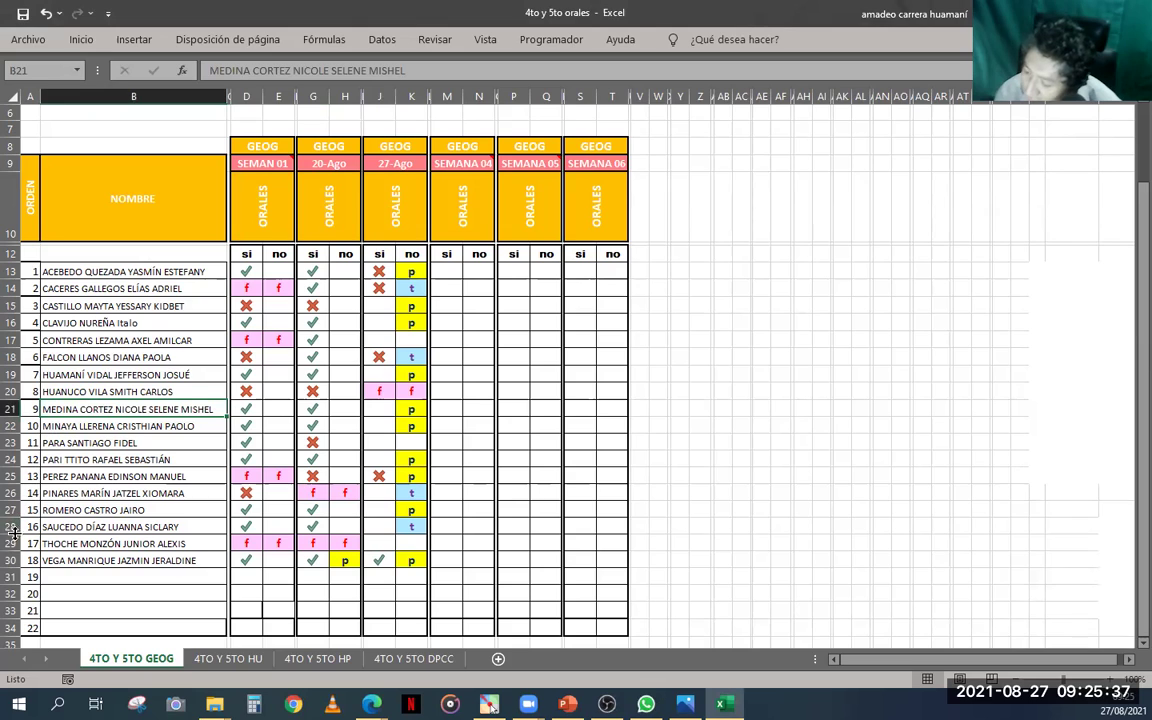
pyautogui.click(12, 543)
# Enter f in cell J29 for student 17 under 27-Ago.
pyautogui.click(376, 542)
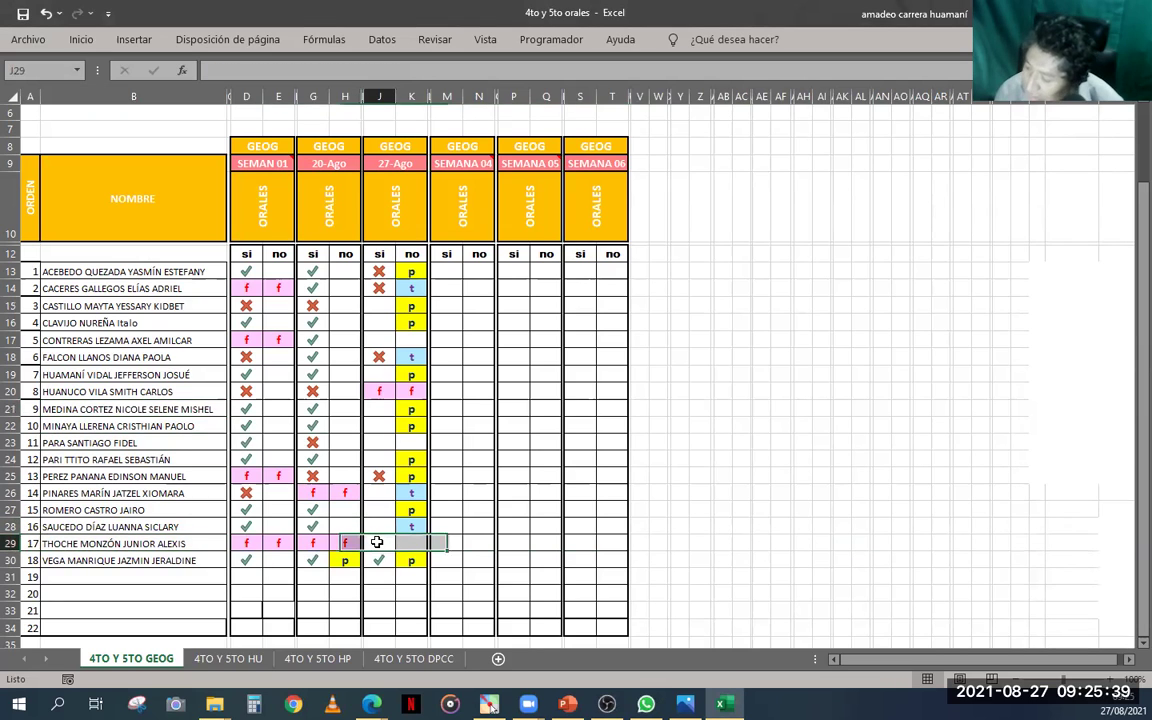
pyautogui.write('f')
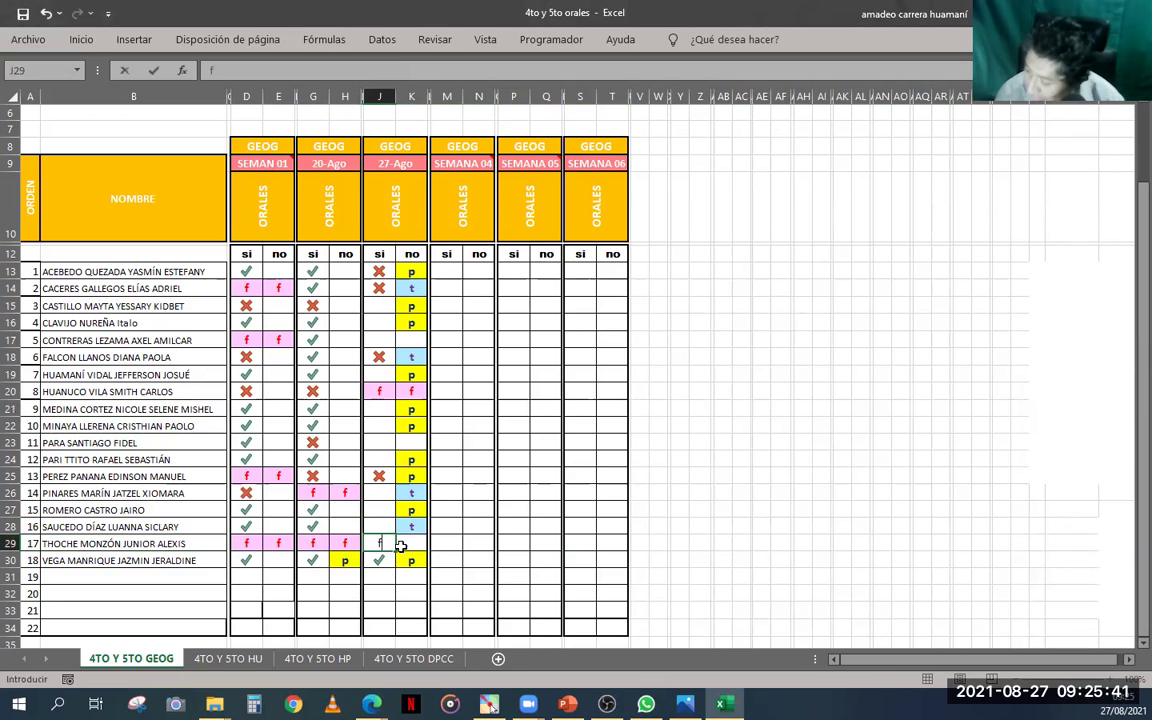
pyautogui.click(375, 522)
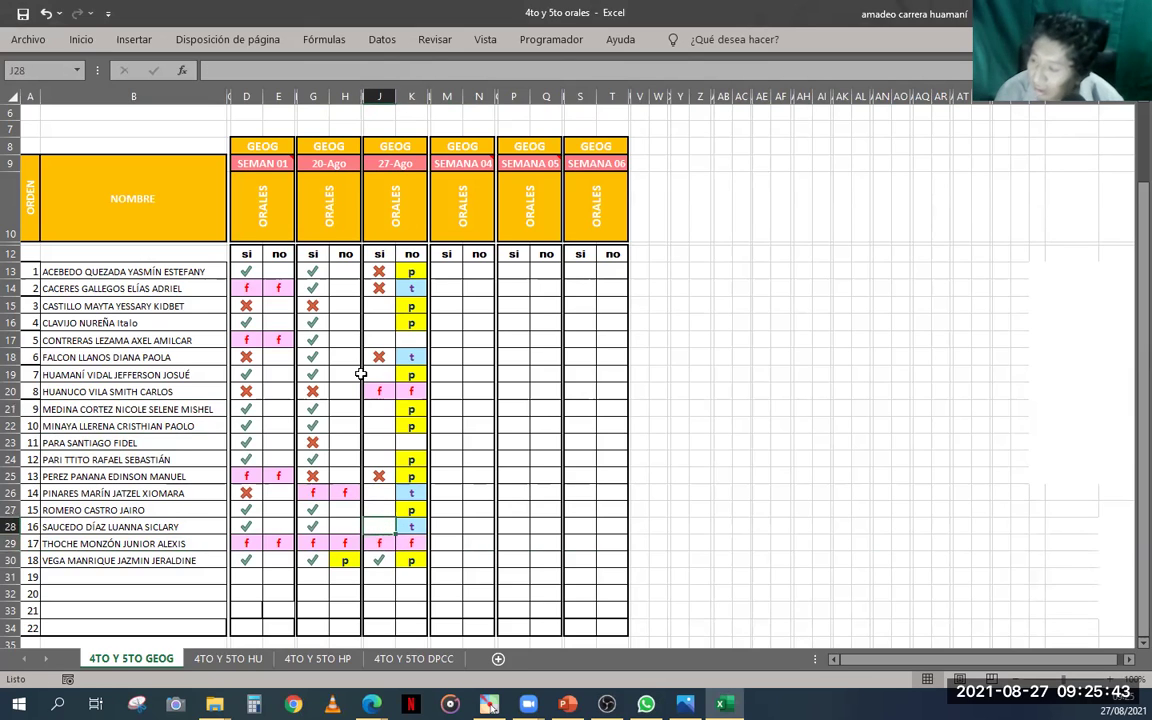
pyautogui.click(382, 303)
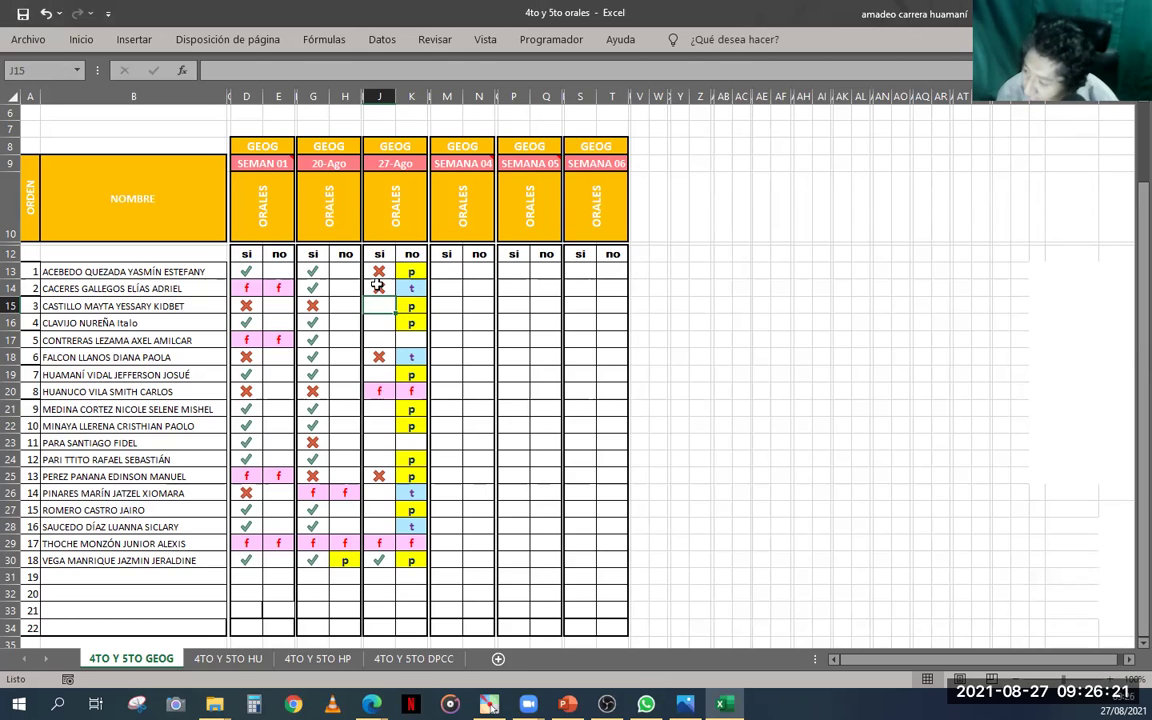
# Enter a check mark in J15 for student 3, then move through J28 on to J16.
pyautogui.write('P')
pyautogui.press('Return')
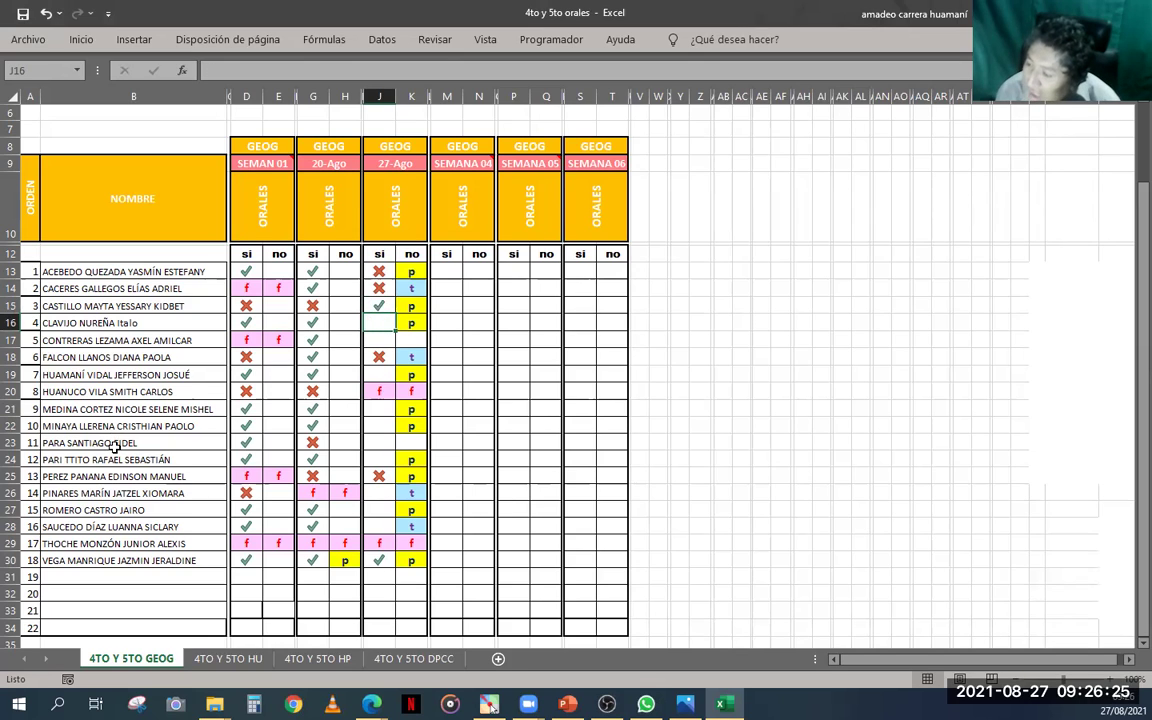
pyautogui.click(373, 526)
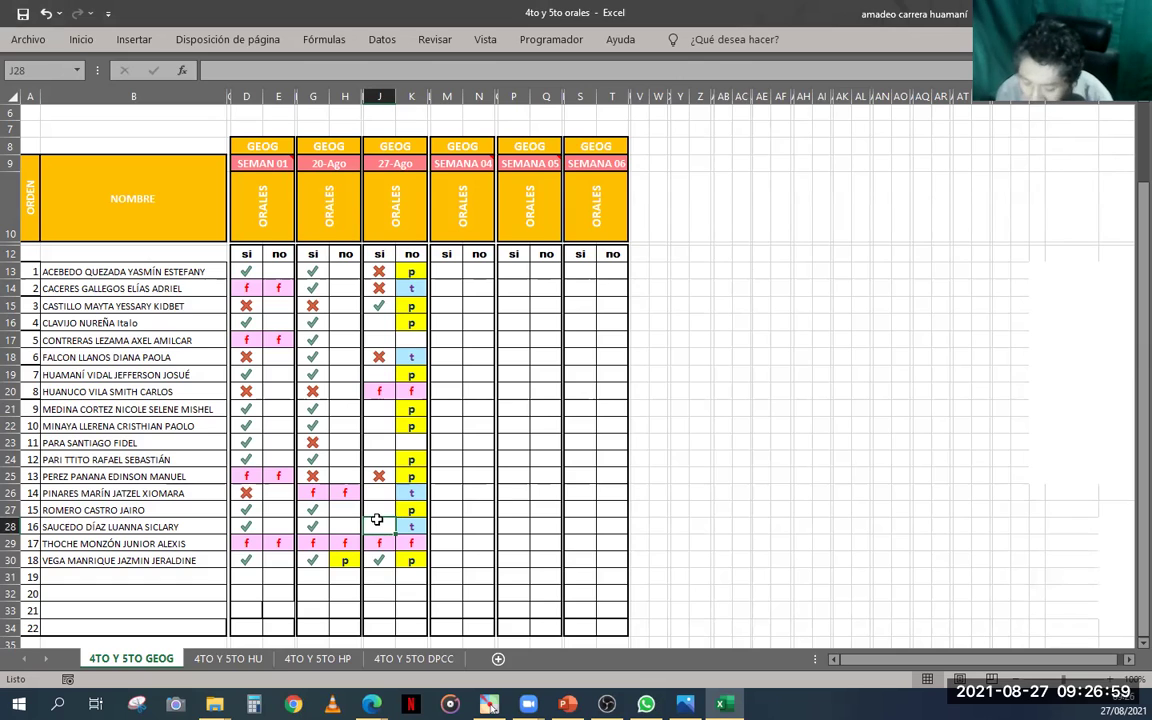
pyautogui.press('Down')
pyautogui.click(383, 321)
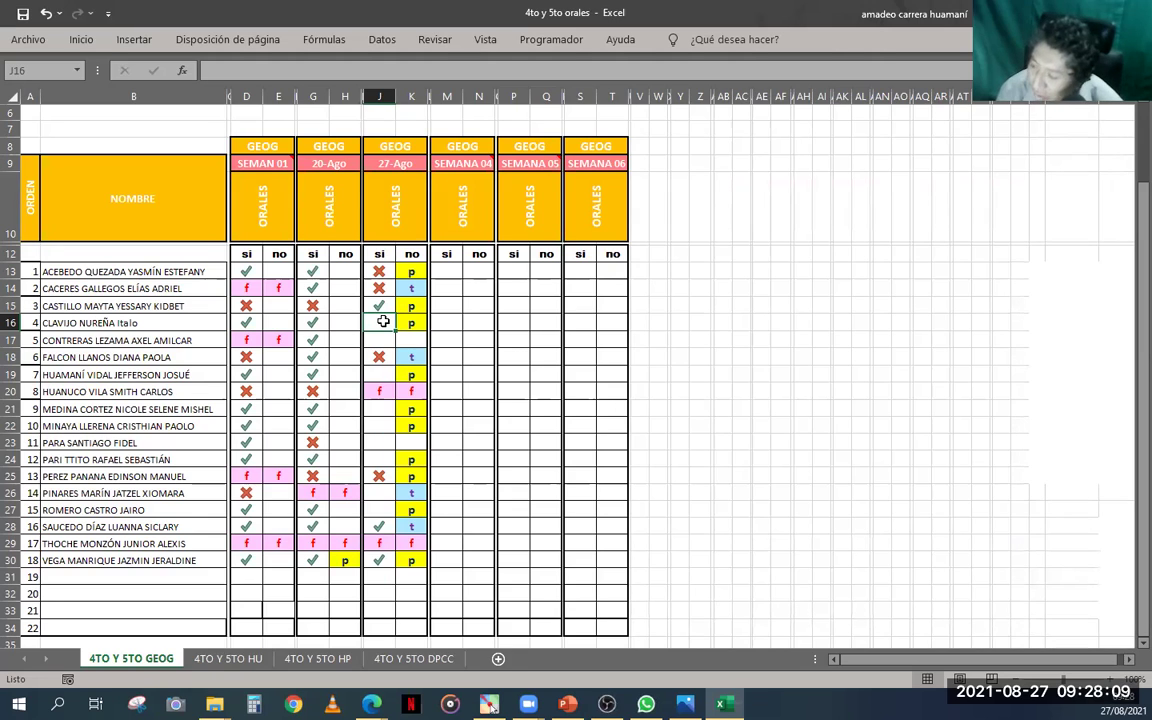
# Enter a red ✗ in J16 for student 4 and a check mark (1) in J27 for student 15.
pyautogui.write('x')
pyautogui.press('Return')
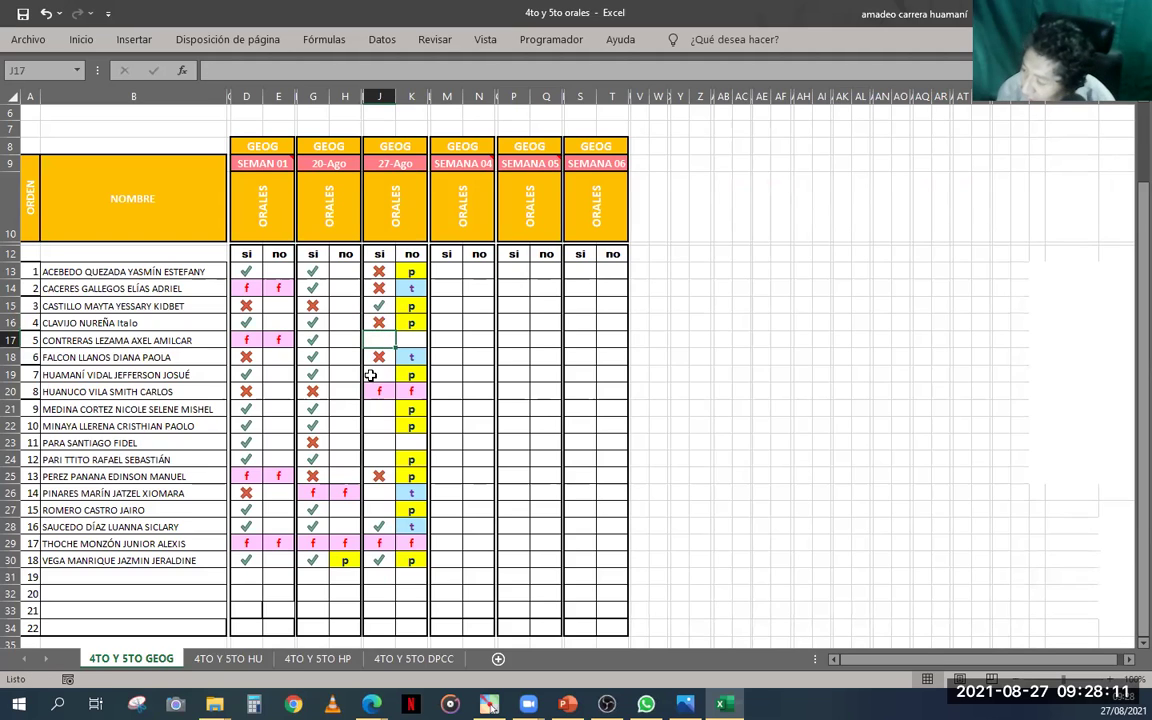
pyautogui.click(381, 510)
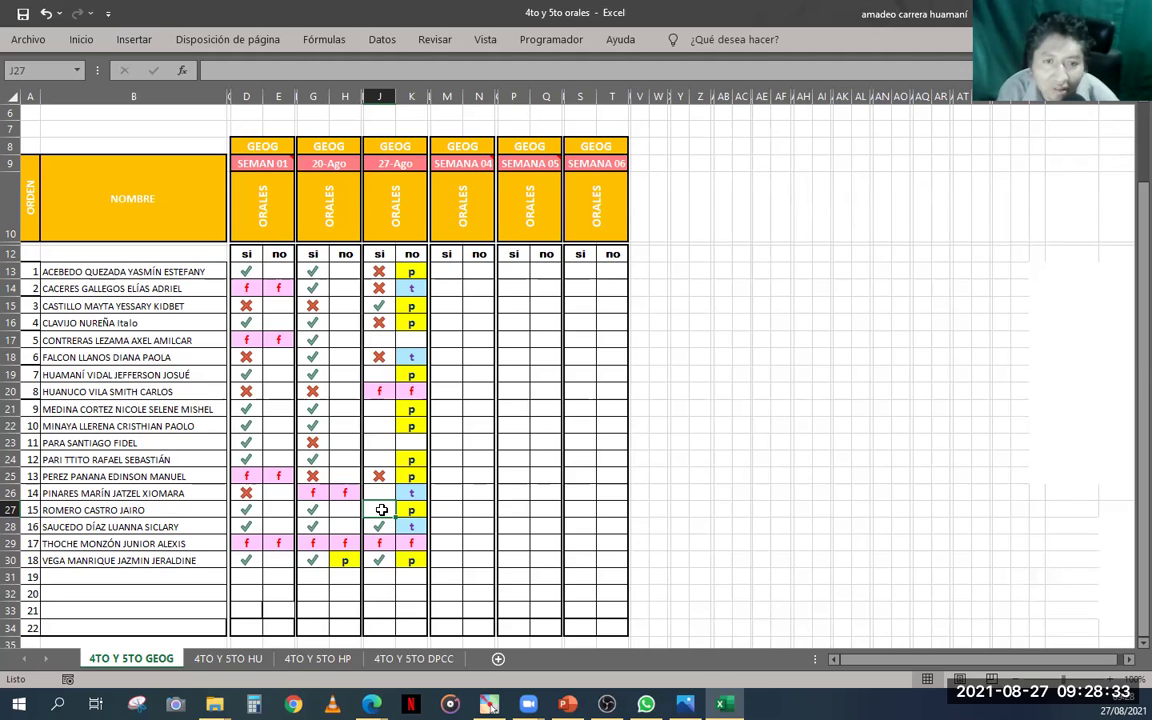
pyautogui.write('1')
pyautogui.hotkey('ctrl', 'Return')
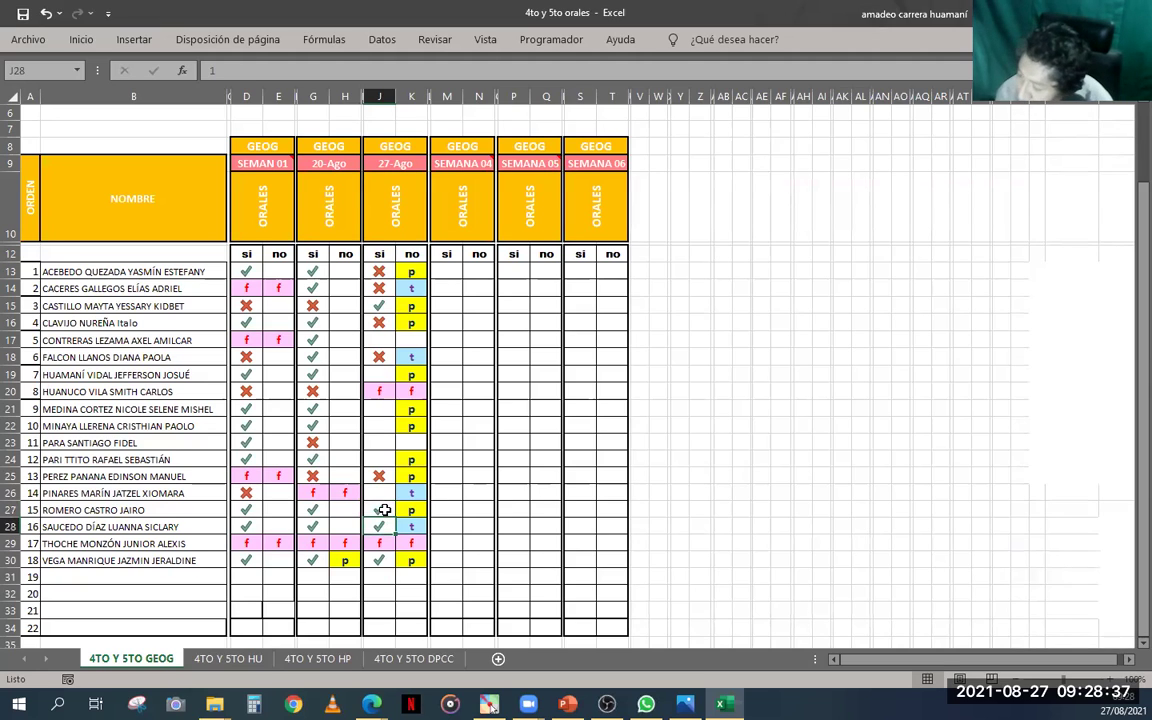
pyautogui.click(375, 334)
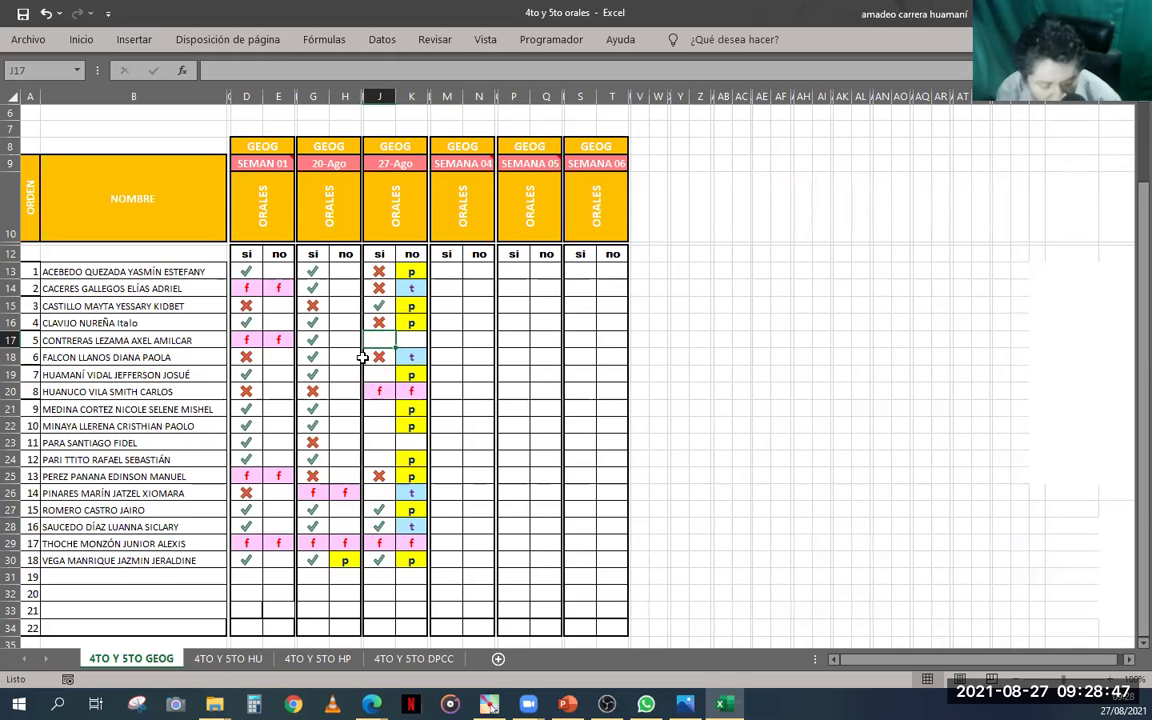
# Enter f in both J17 and K17 for student 5.
pyautogui.write('f')
pyautogui.press('Tab')
pyautogui.write('f')
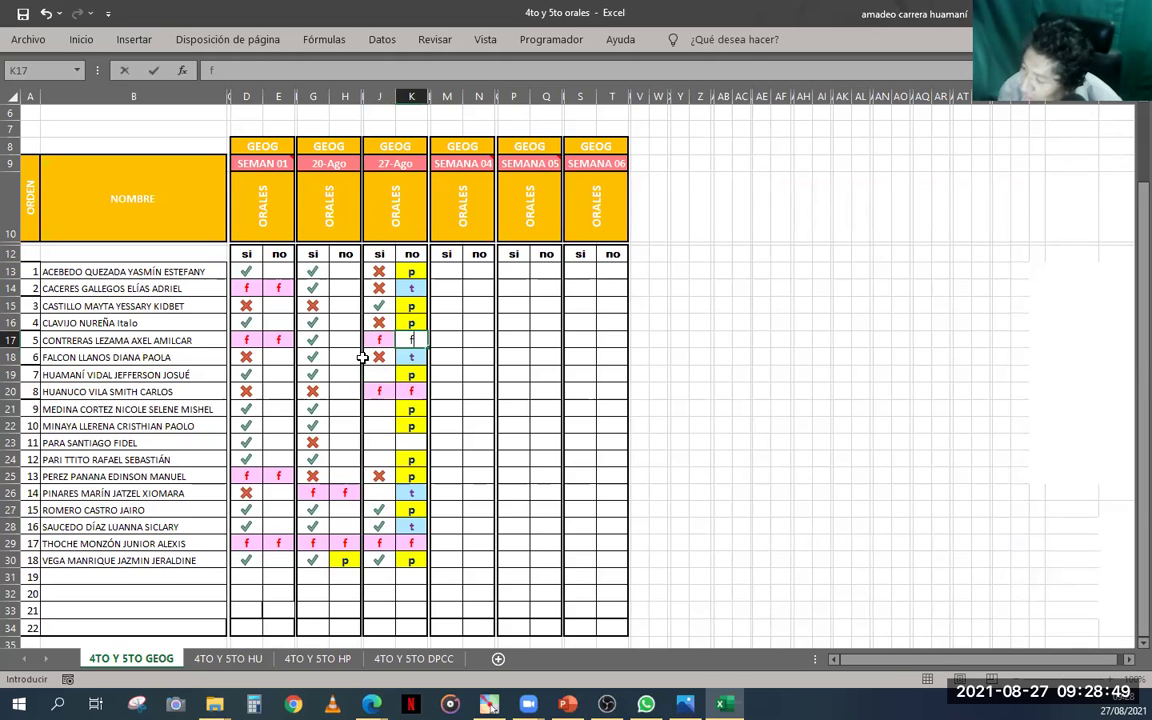
pyautogui.press('Tab')
pyautogui.click(384, 372)
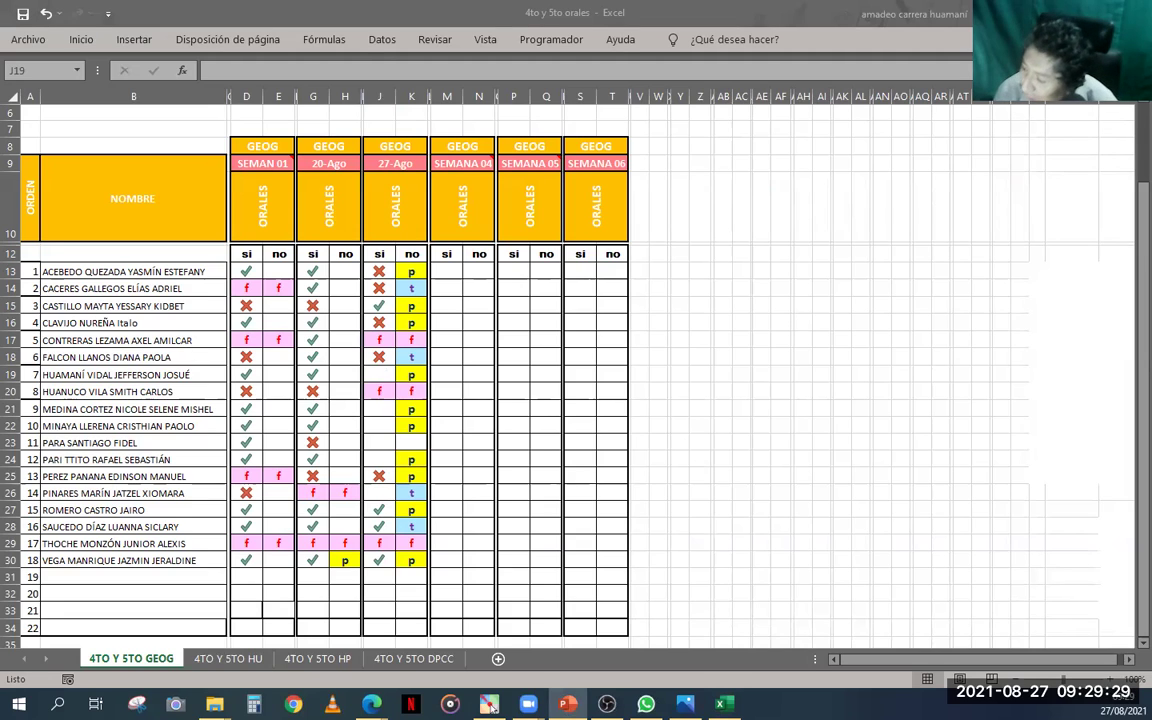
# Put check marks in J19 and J26 of the 27-Ago orals column.
pyautogui.click(370, 378)
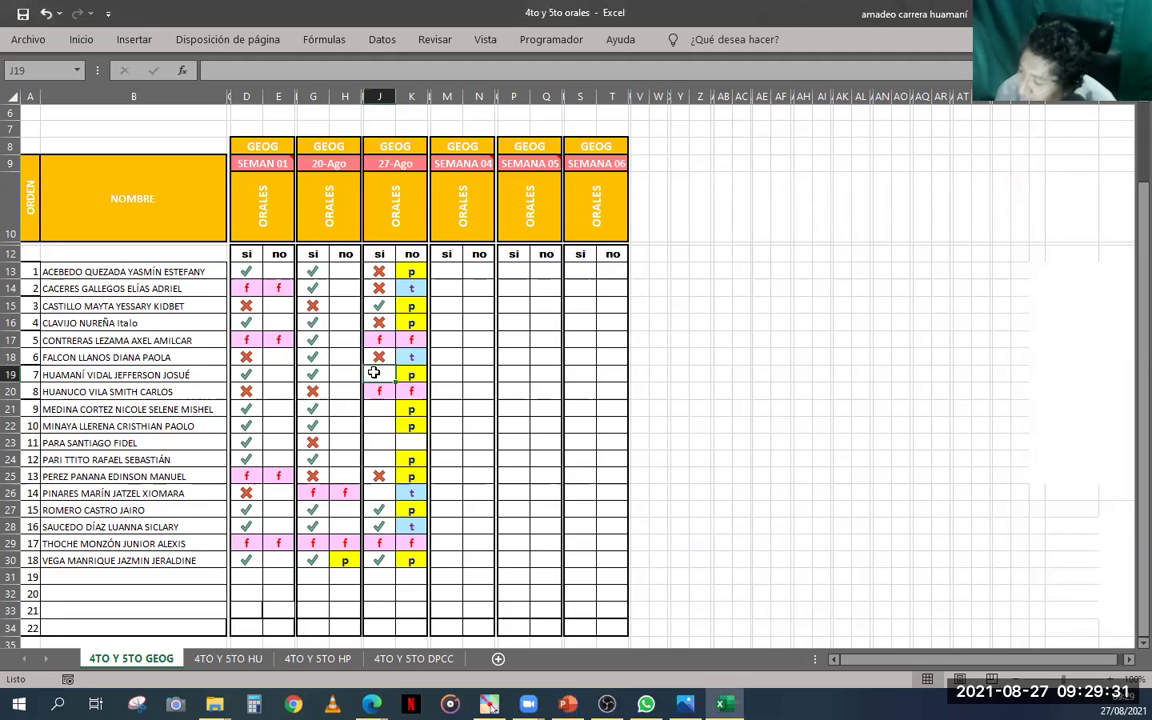
pyautogui.write('P')
pyautogui.press('Return')
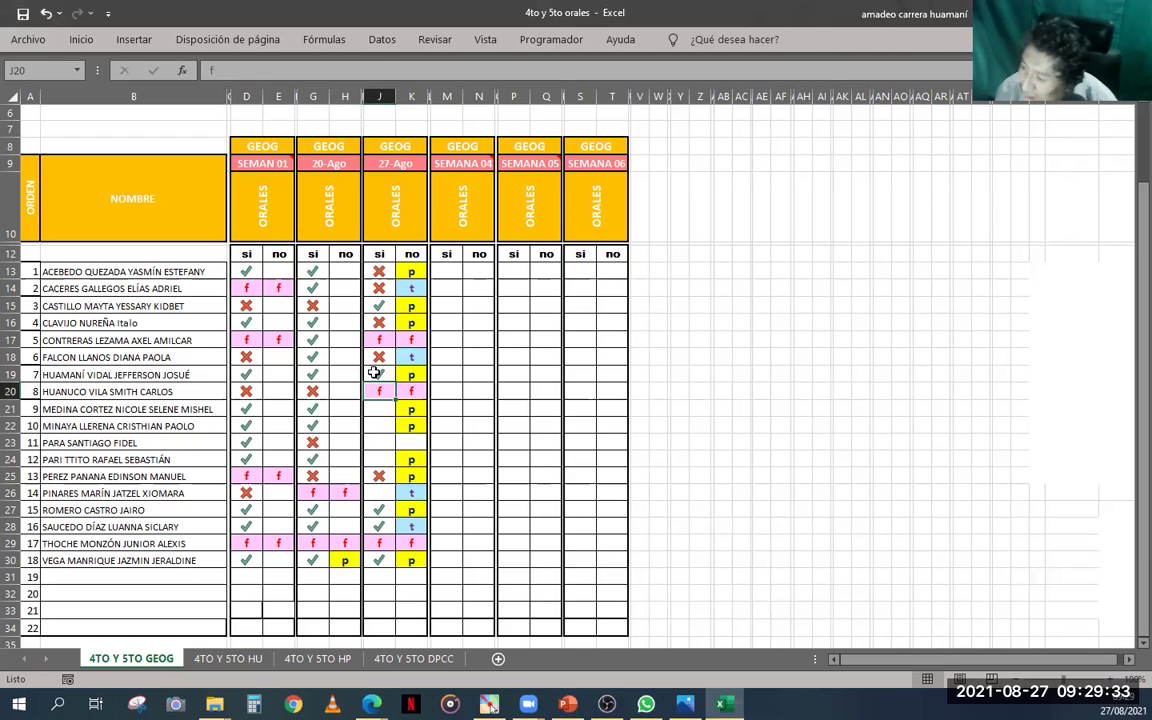
pyautogui.click(379, 492)
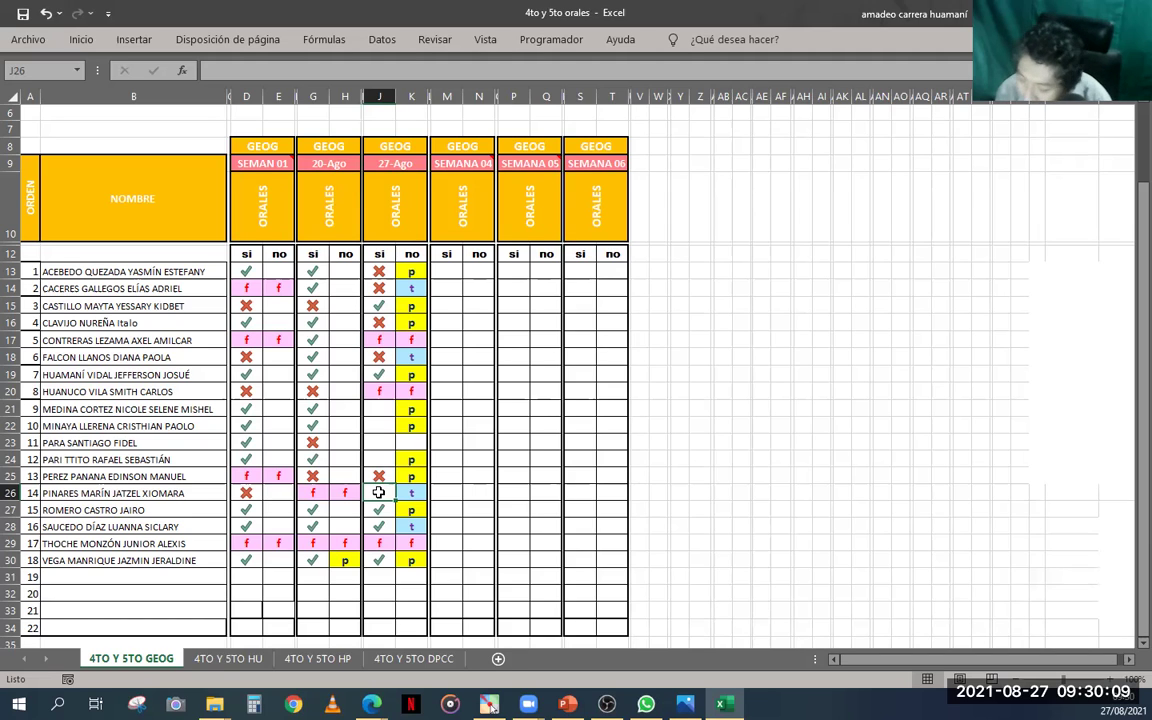
pyautogui.write('1')
pyautogui.press('Return')
# Mark participation with a check mark (1) in J21 and J24.
pyautogui.click(378, 405)
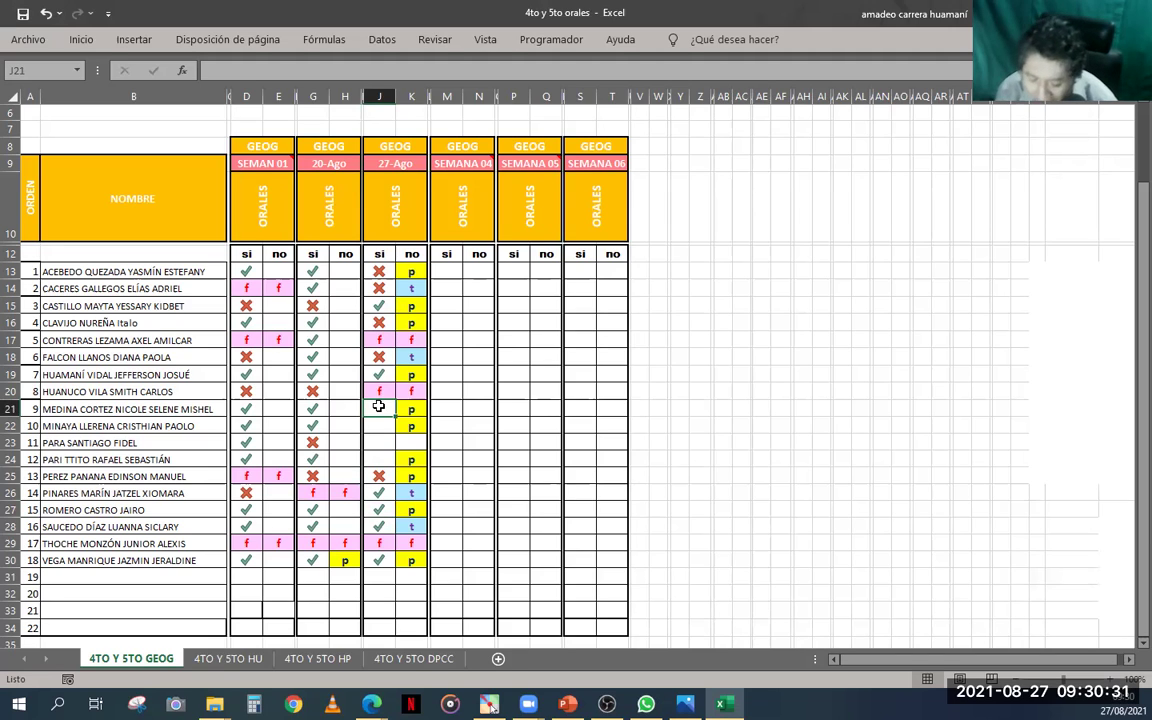
pyautogui.press('Down')
pyautogui.press('Down')
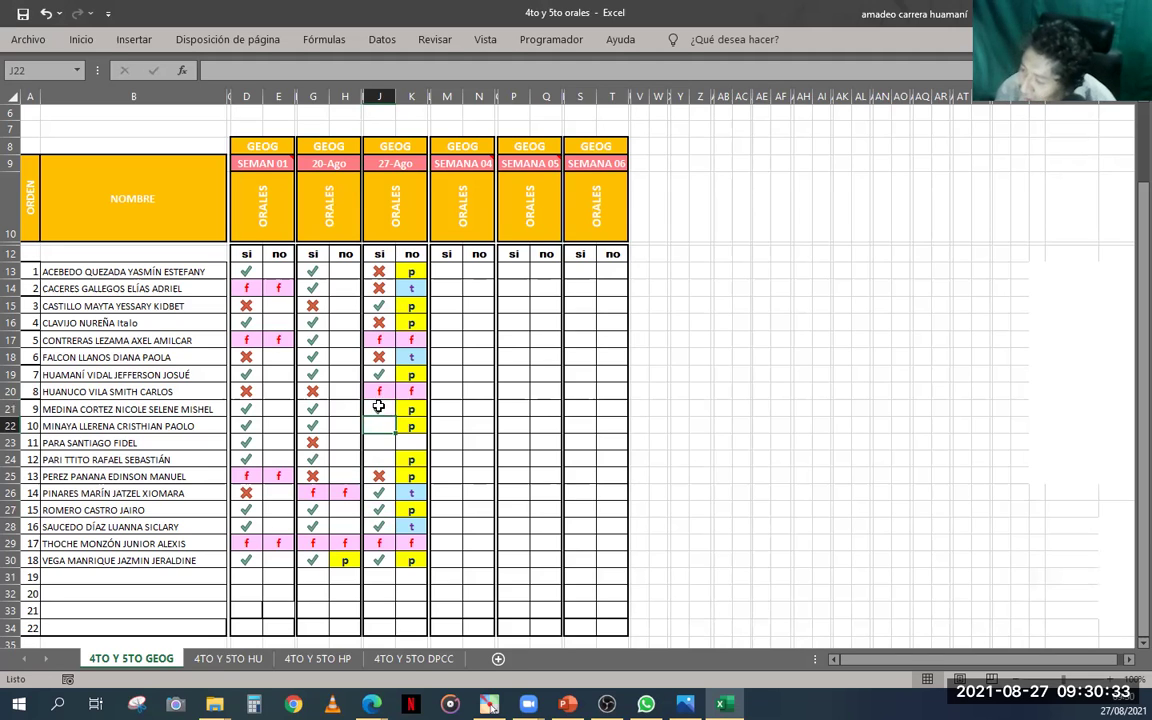
pyautogui.press('Down')
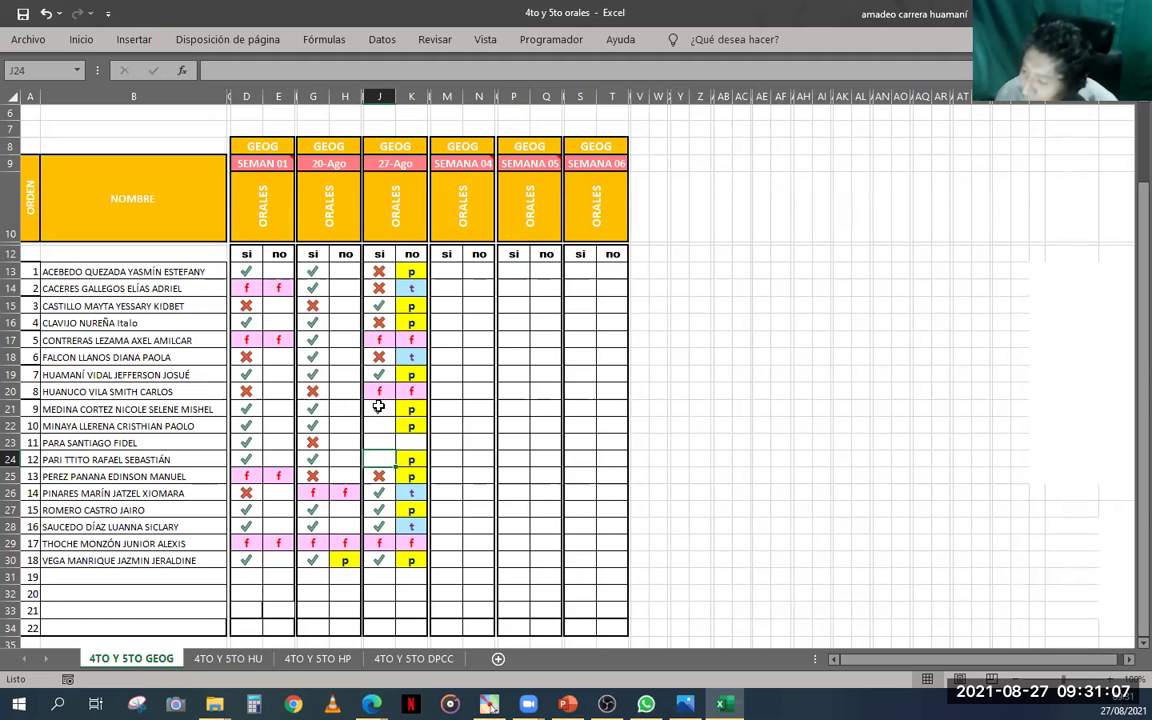
pyautogui.click(378, 406)
pyautogui.write('1')
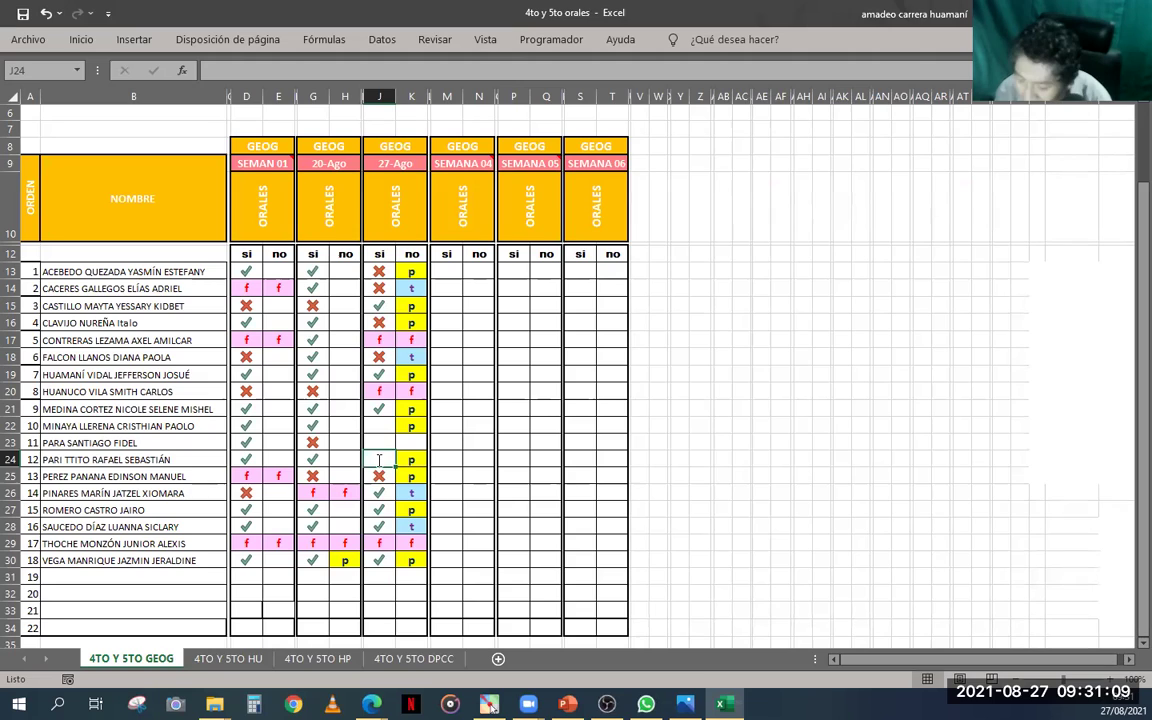
pyautogui.click(377, 460)
pyautogui.click(375, 427)
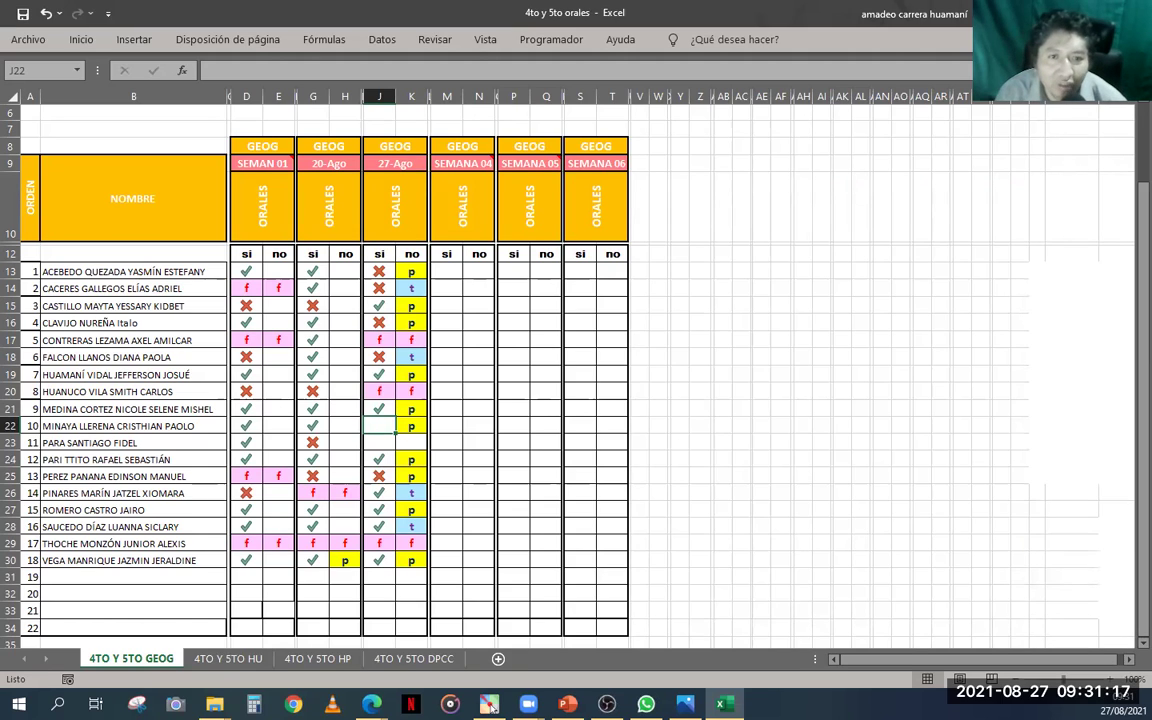
# Enter f in both J23 and K23 for the absent student.
pyautogui.hotkey('alt', 'Tab')
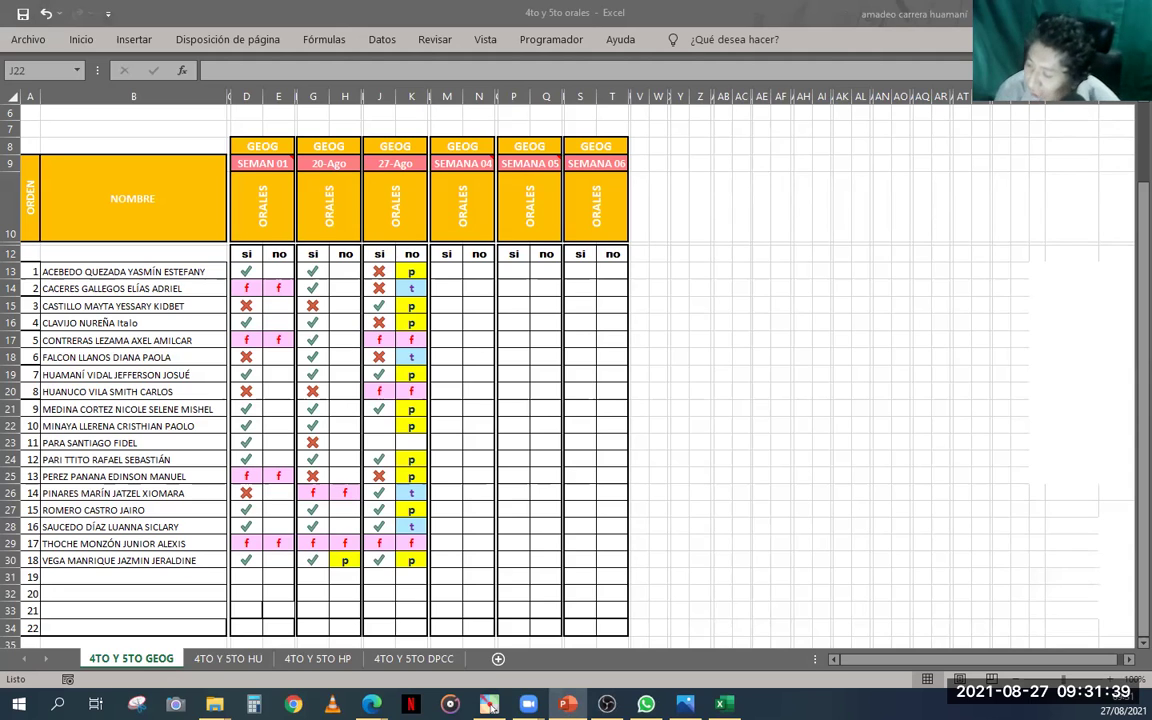
pyautogui.click(380, 425)
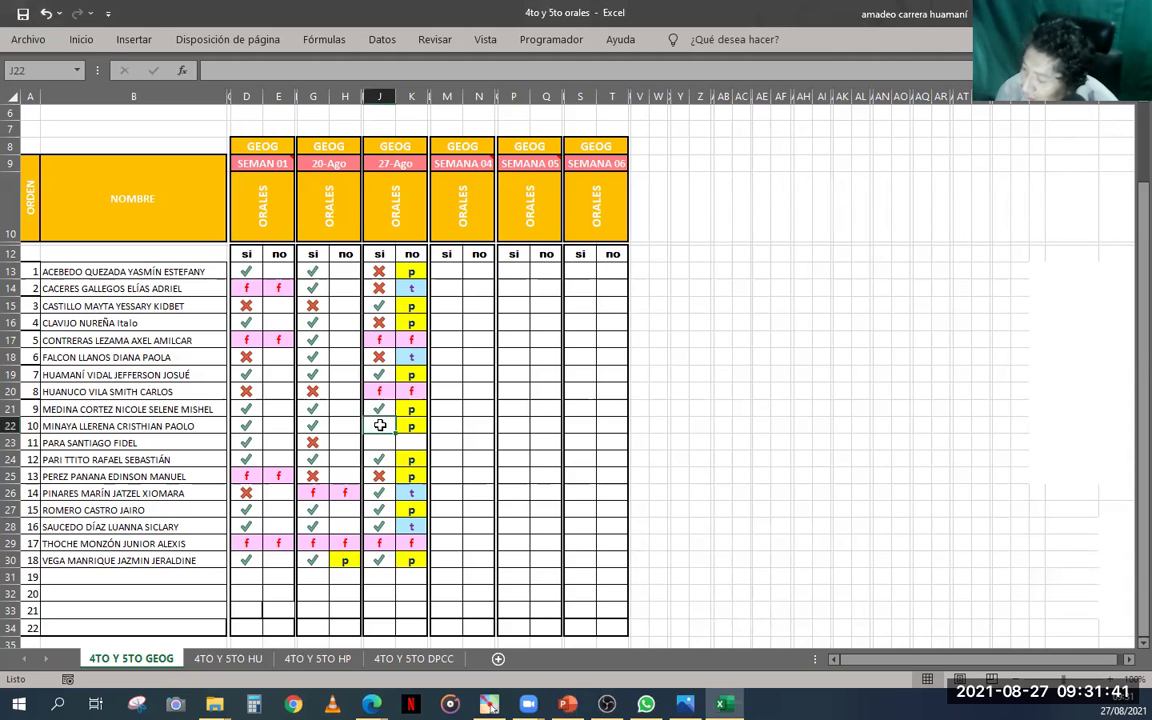
pyautogui.press('Return')
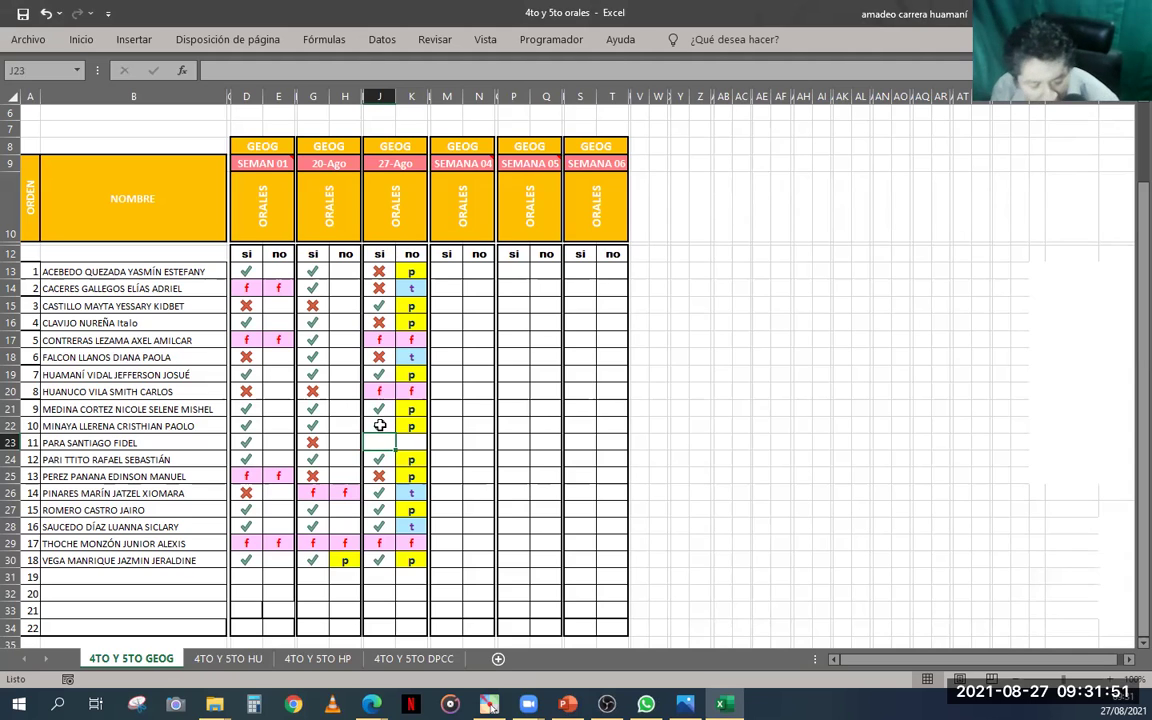
pyautogui.write('f')
pyautogui.press('Tab')
pyautogui.write('f')
pyautogui.press('Tab')
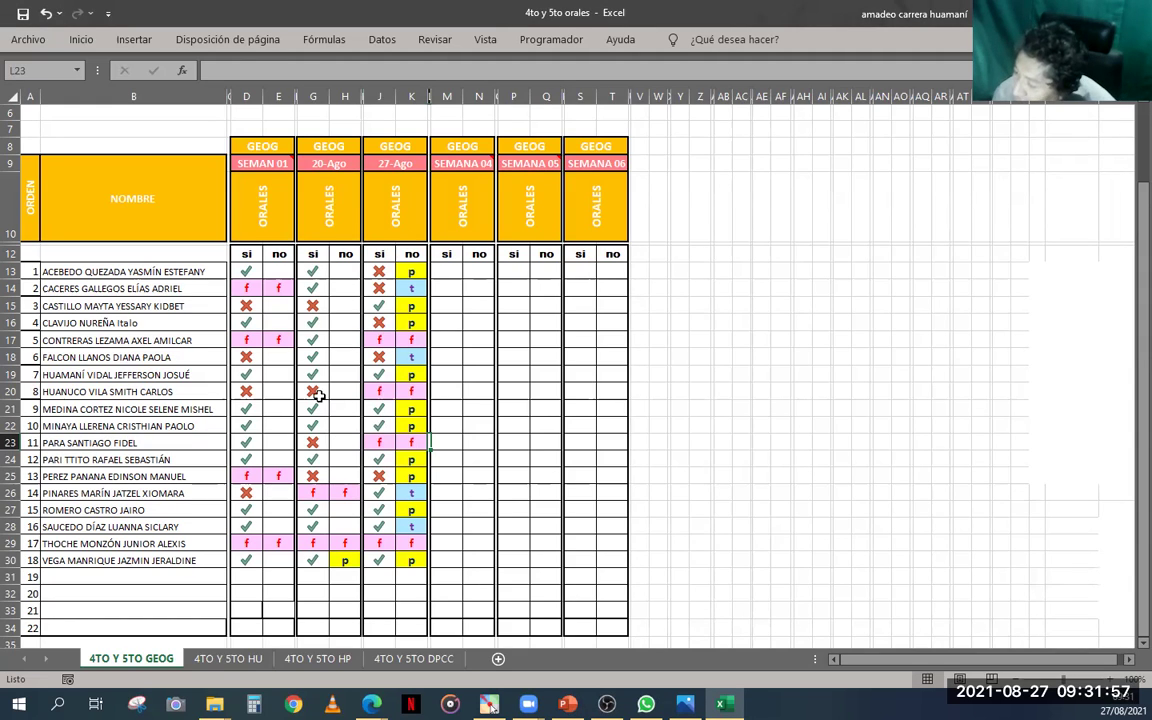
# Review the f absence marks in K17, K20, K23 and K29, then return to the browser.
pyautogui.click(403, 341)
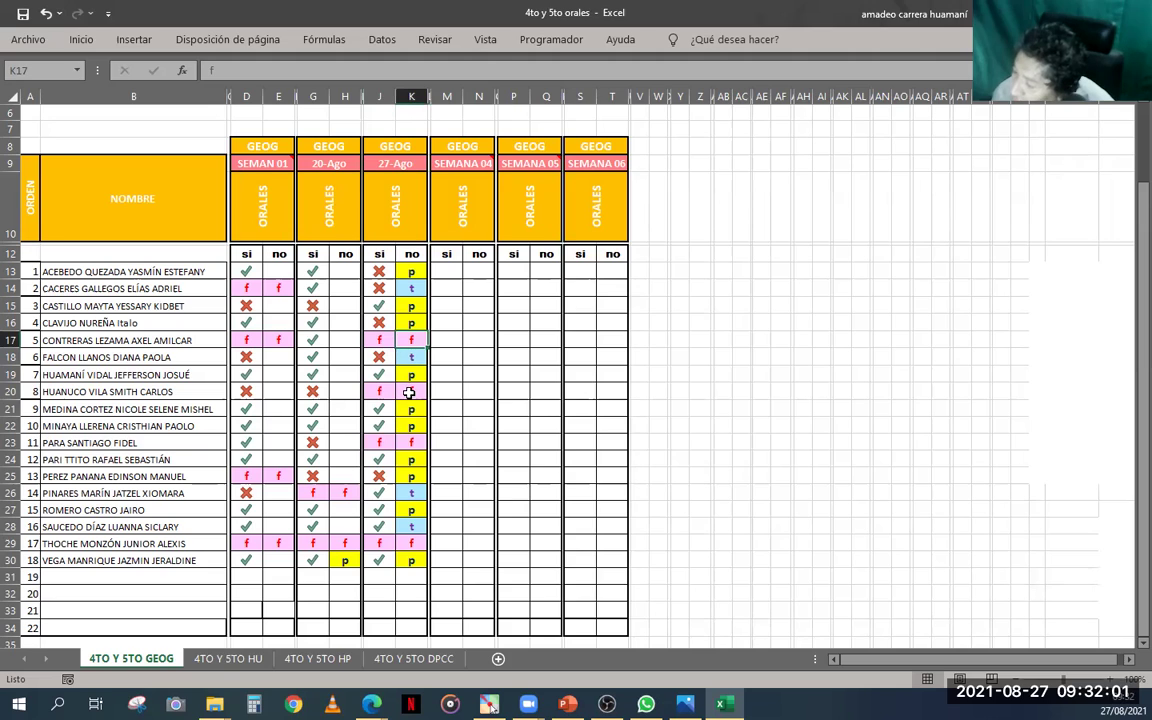
pyautogui.click(409, 391)
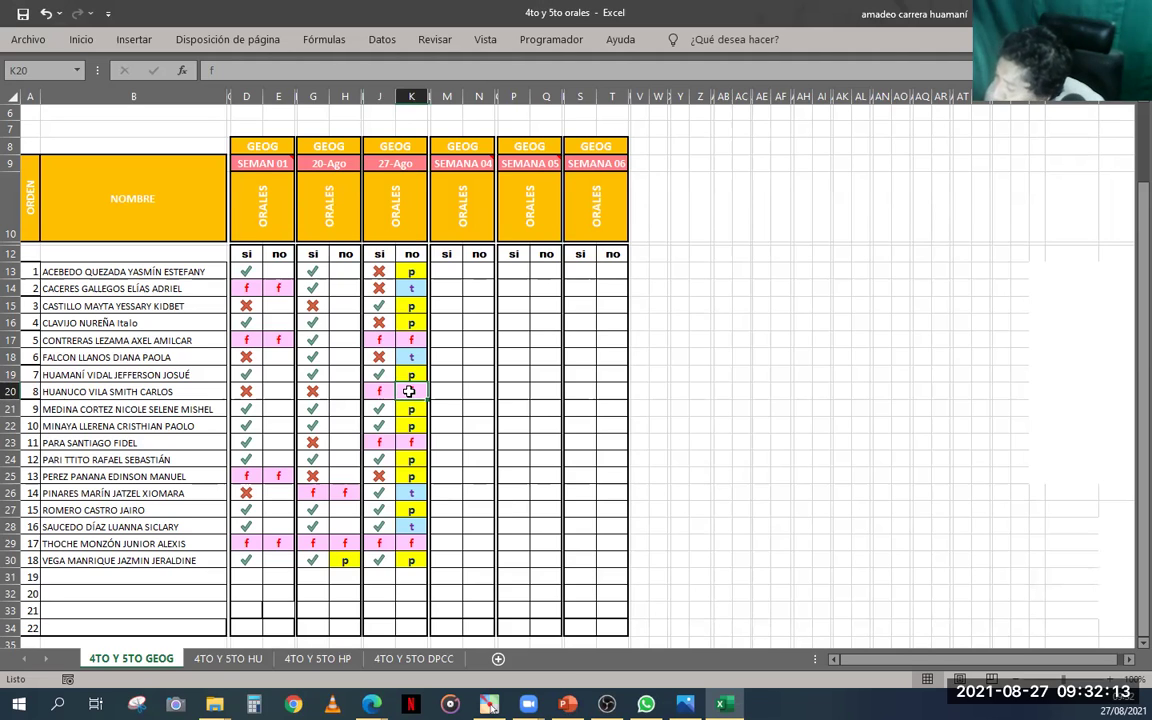
pyautogui.click(412, 442)
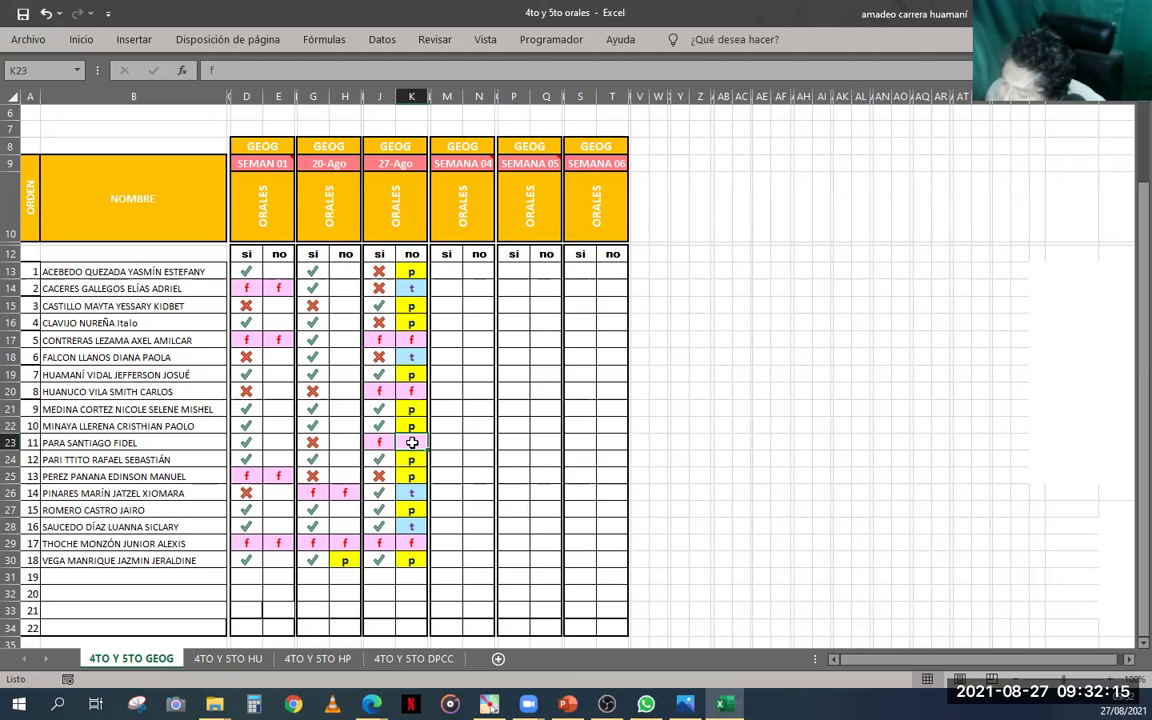
pyautogui.click(410, 538)
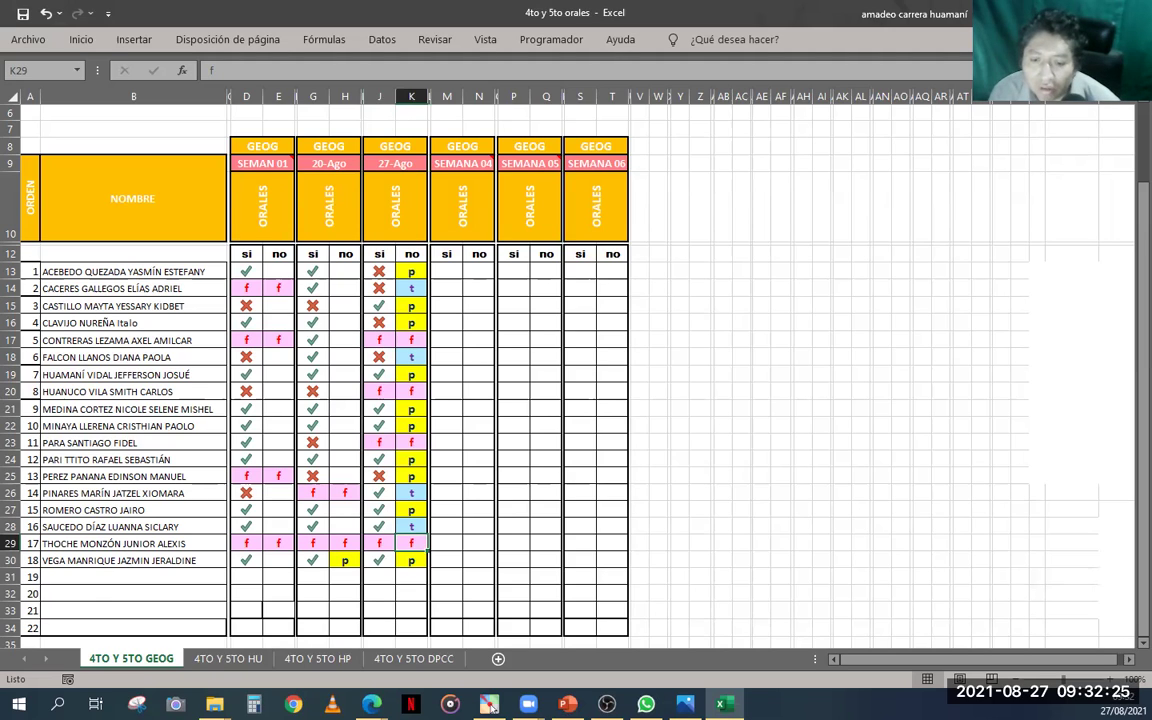
pyautogui.click(490, 705)
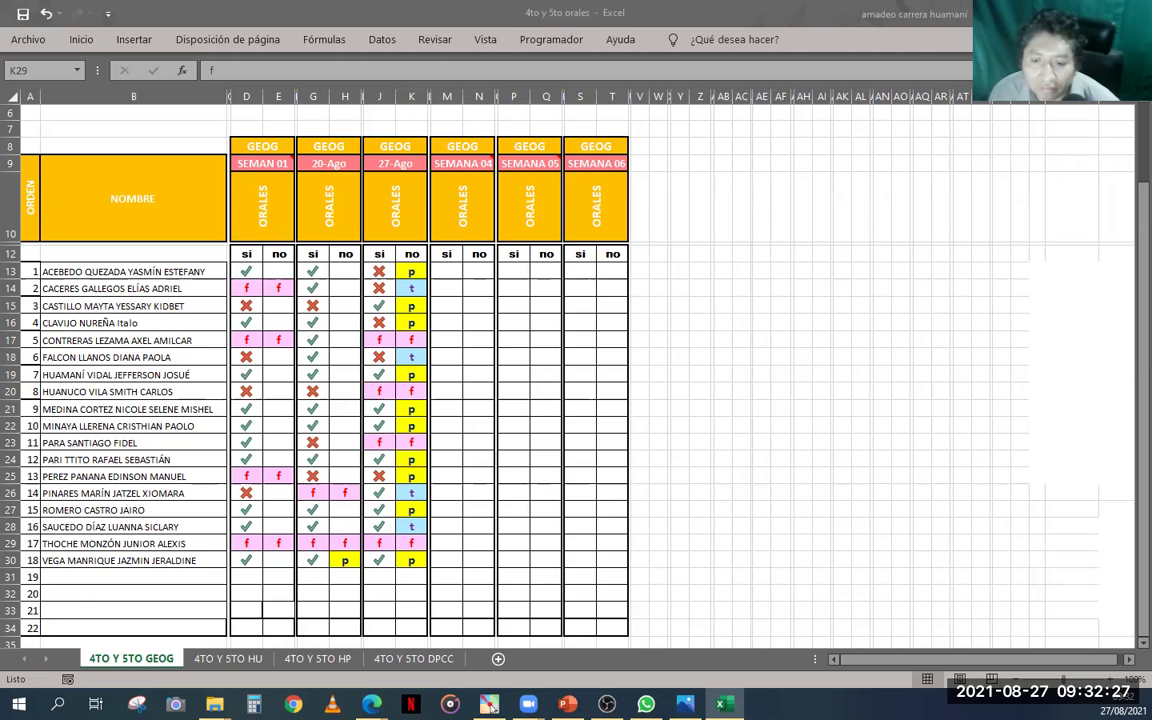
pyautogui.hotkey('alt', 'Tab')
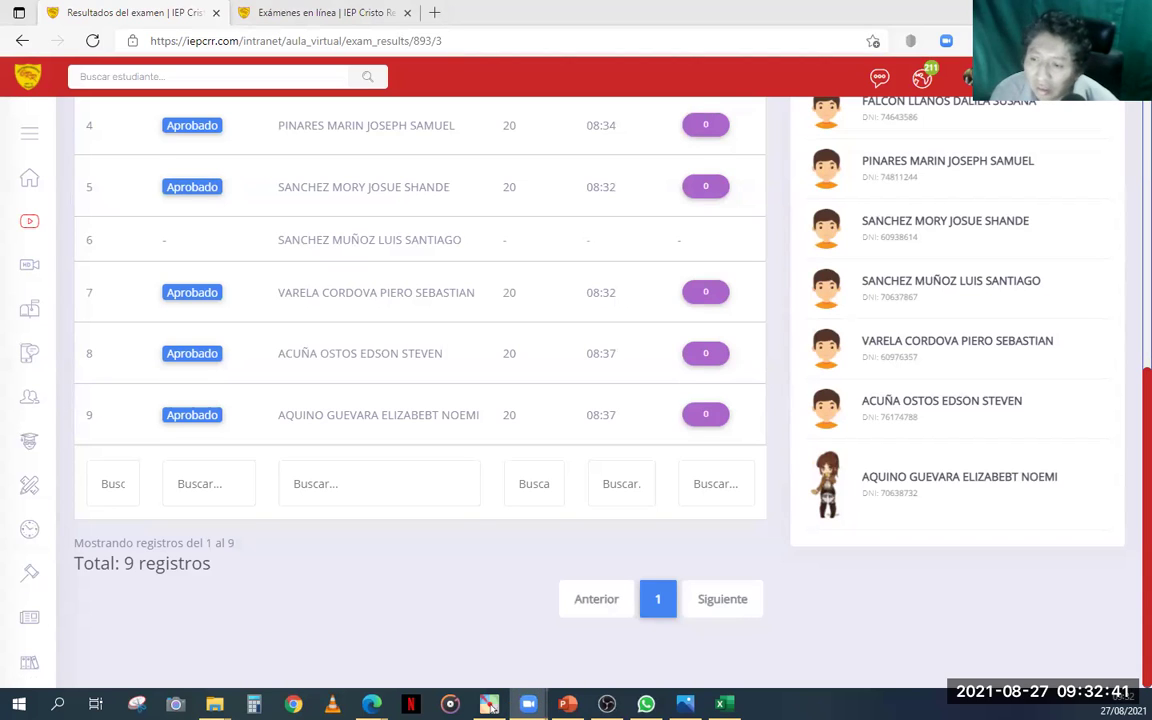
# Scroll to the top of the Diagnostico 03 results and go back to Exámenes en línea.
pyautogui.scroll(10, 375, 480)
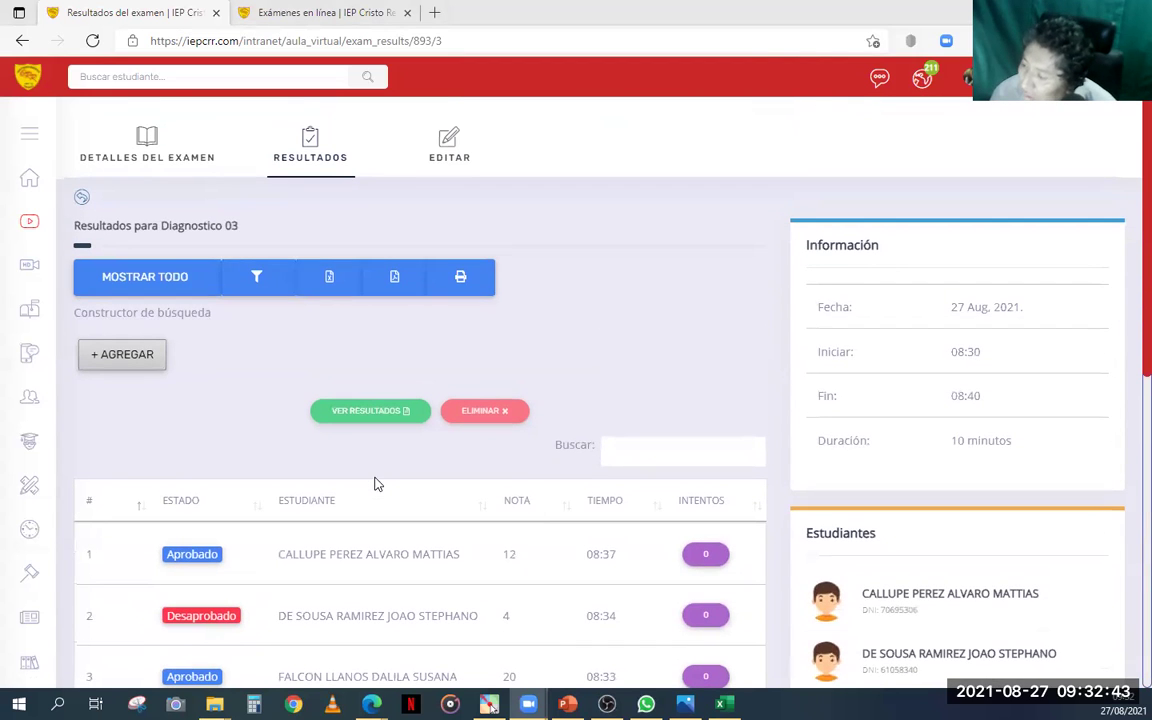
pyautogui.click(81, 198)
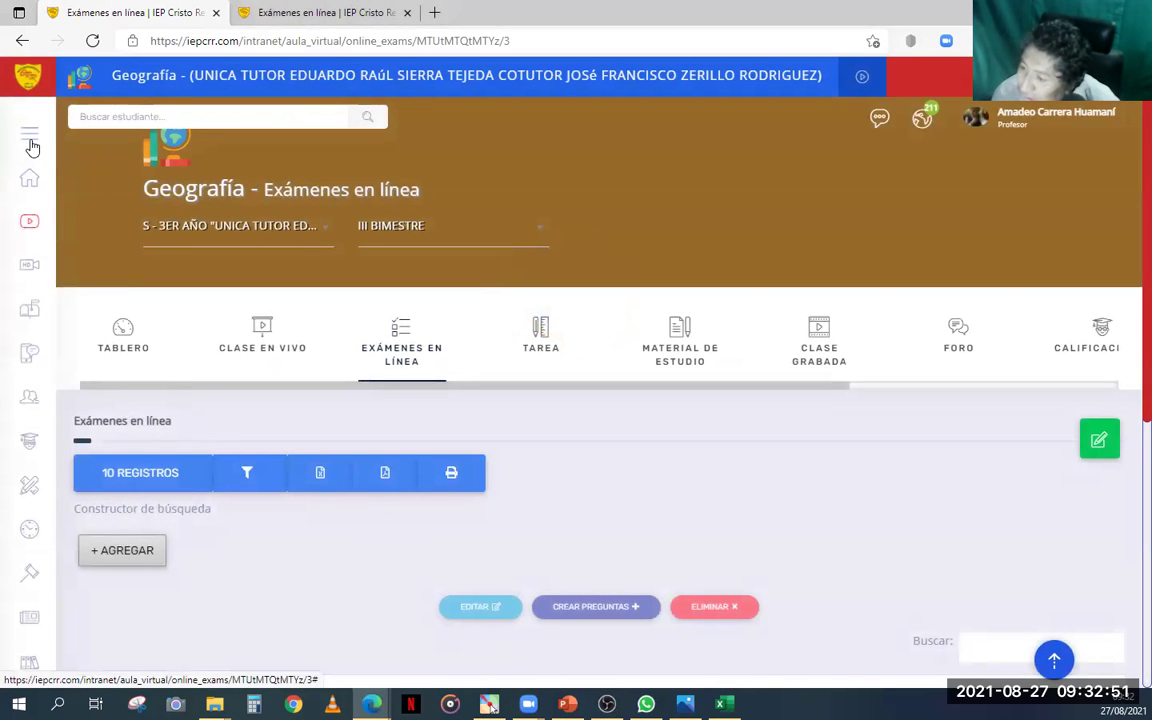
# Go to the CURSOS grade list and close the leftover online exams tab.
pyautogui.click(284, 10)
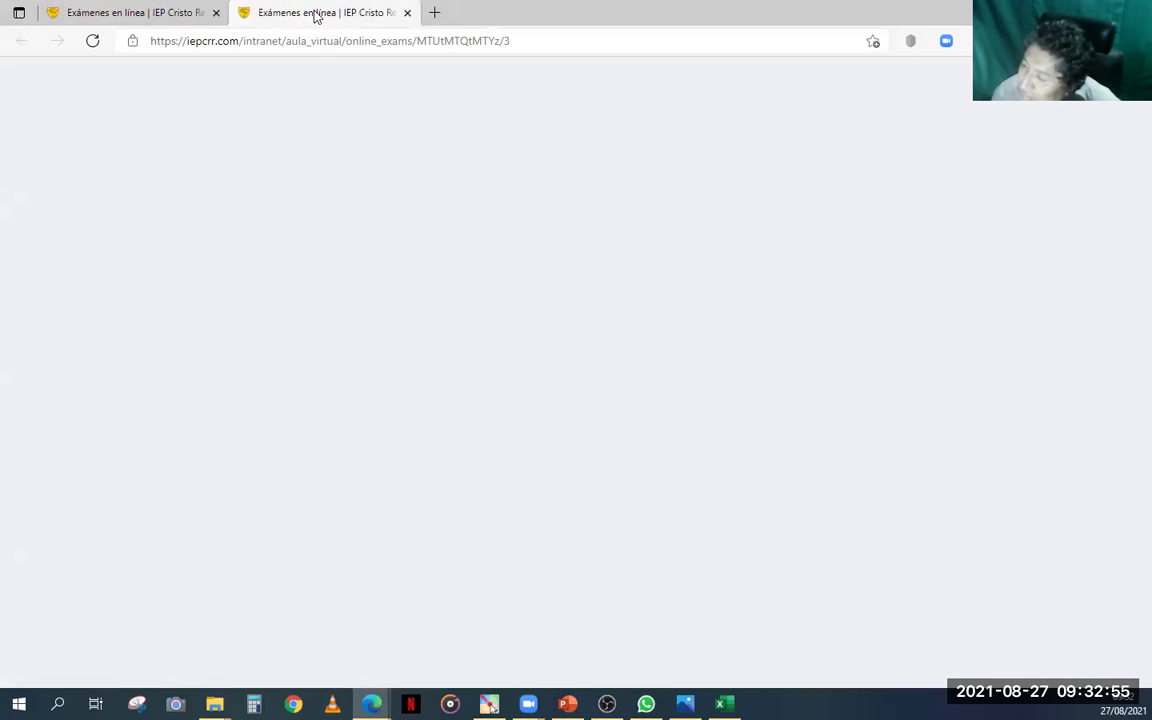
pyautogui.click(160, 9)
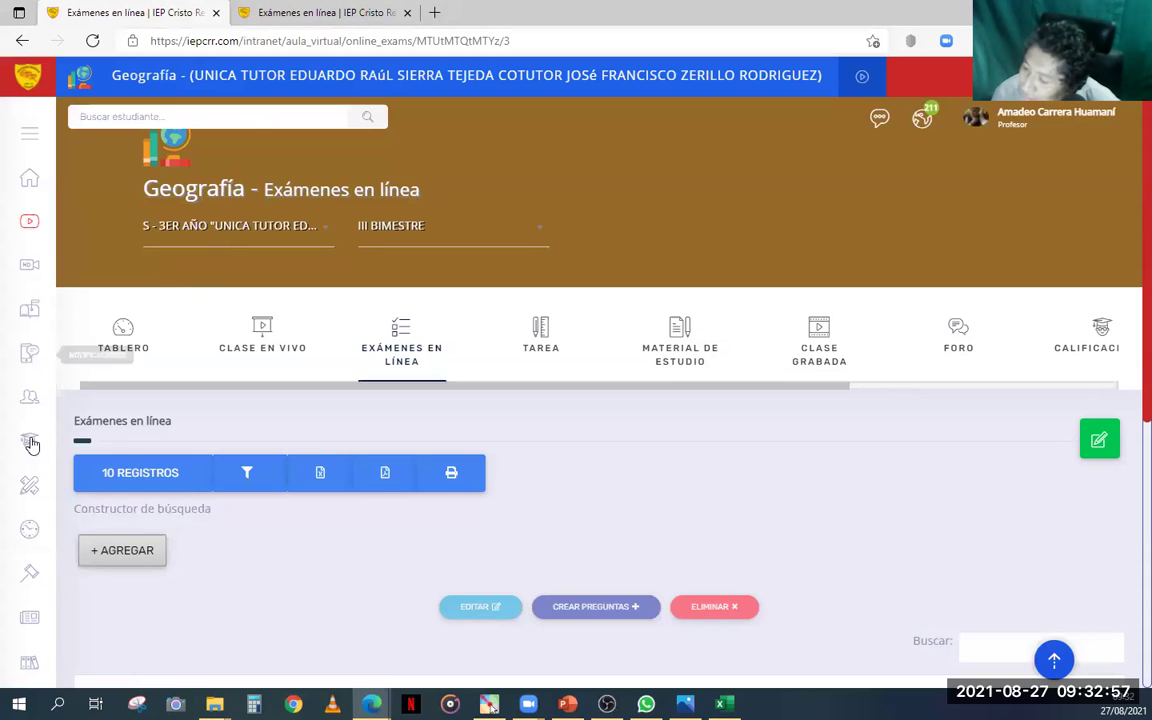
pyautogui.click(36, 492)
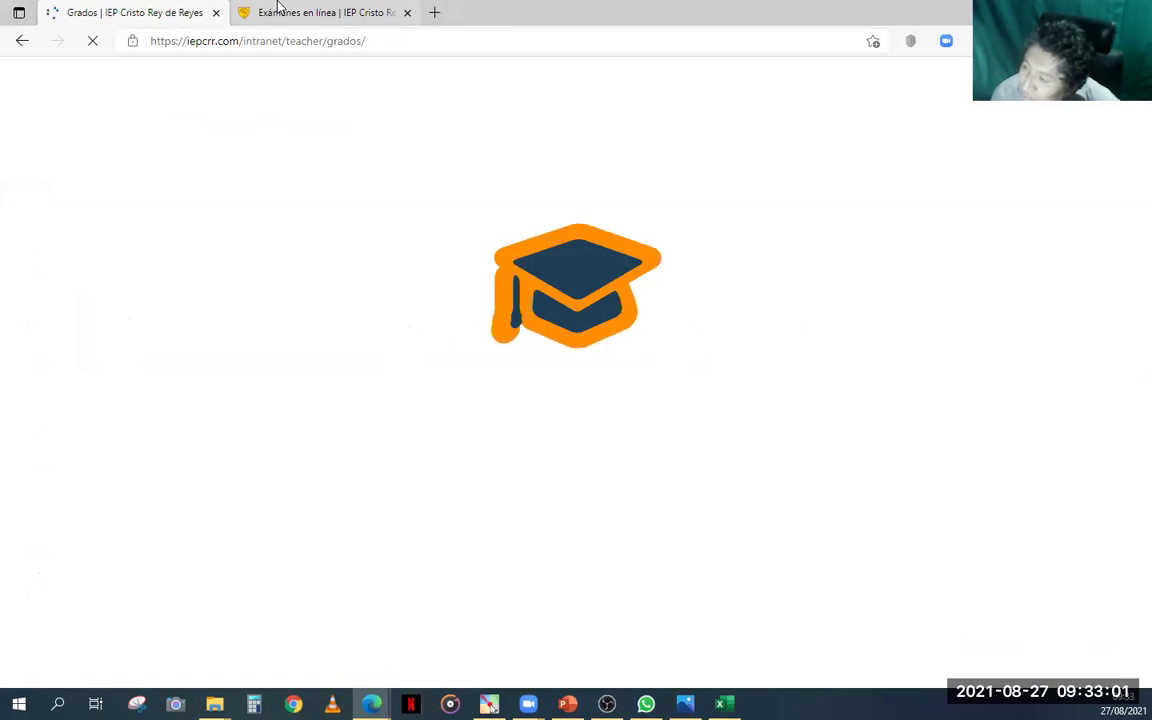
pyautogui.click(280, 10)
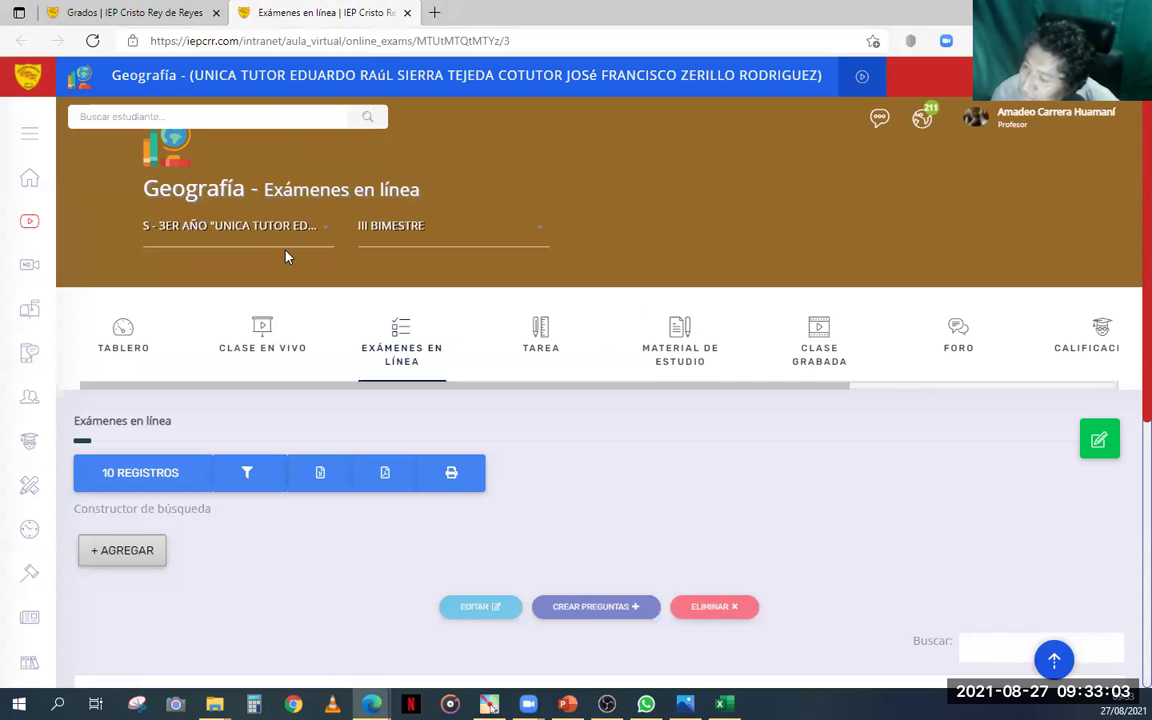
pyautogui.click(407, 12)
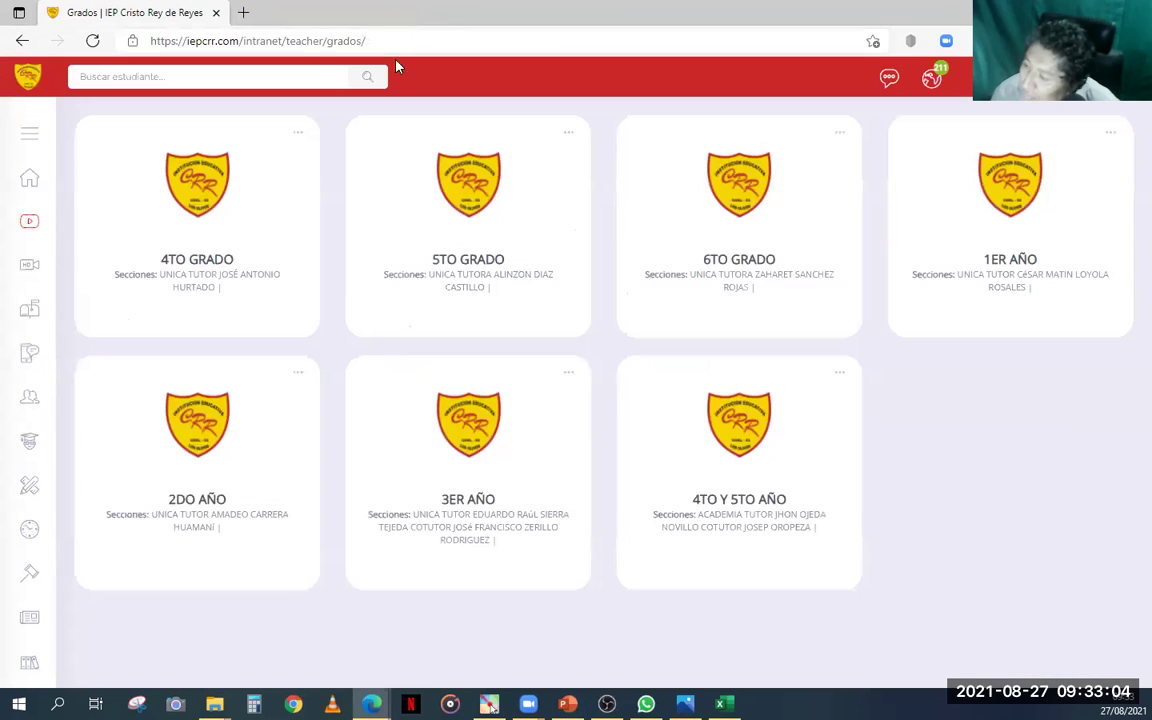
# Open 4TO Y 5TO AÑO in a new tab, then Geografía's EXÁMENES EN LÍNEA list.
pyautogui.rightClick(714, 500)
pyautogui.click(740, 249)
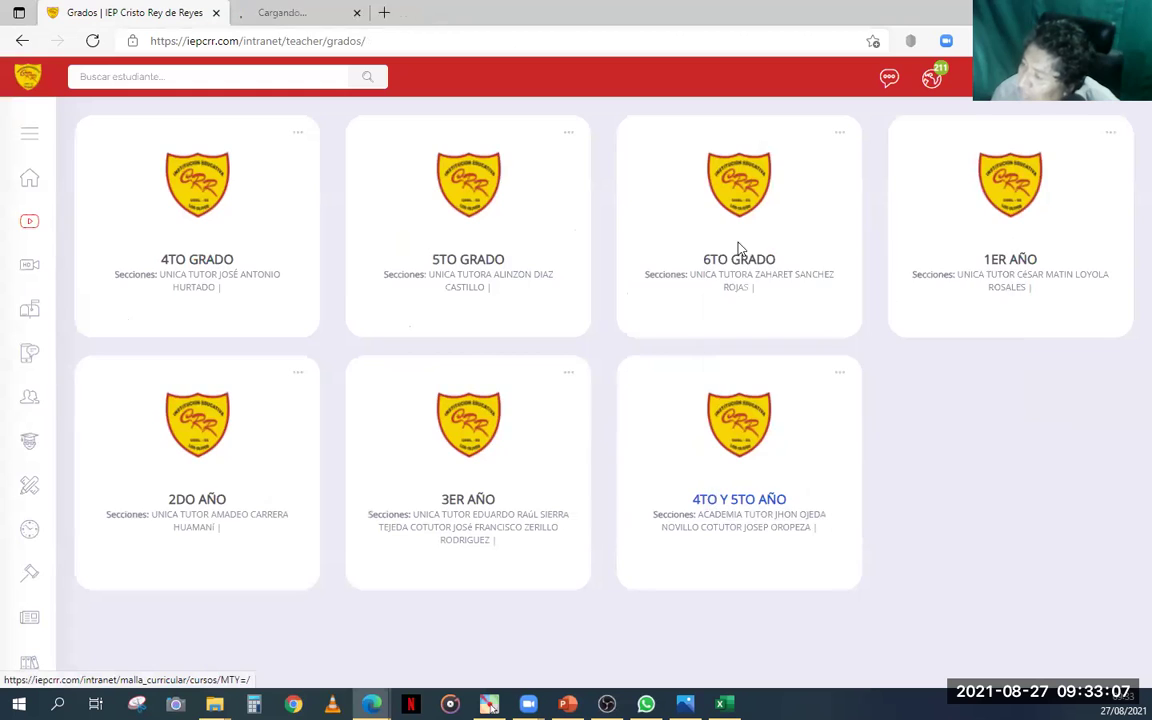
pyautogui.click(292, 12)
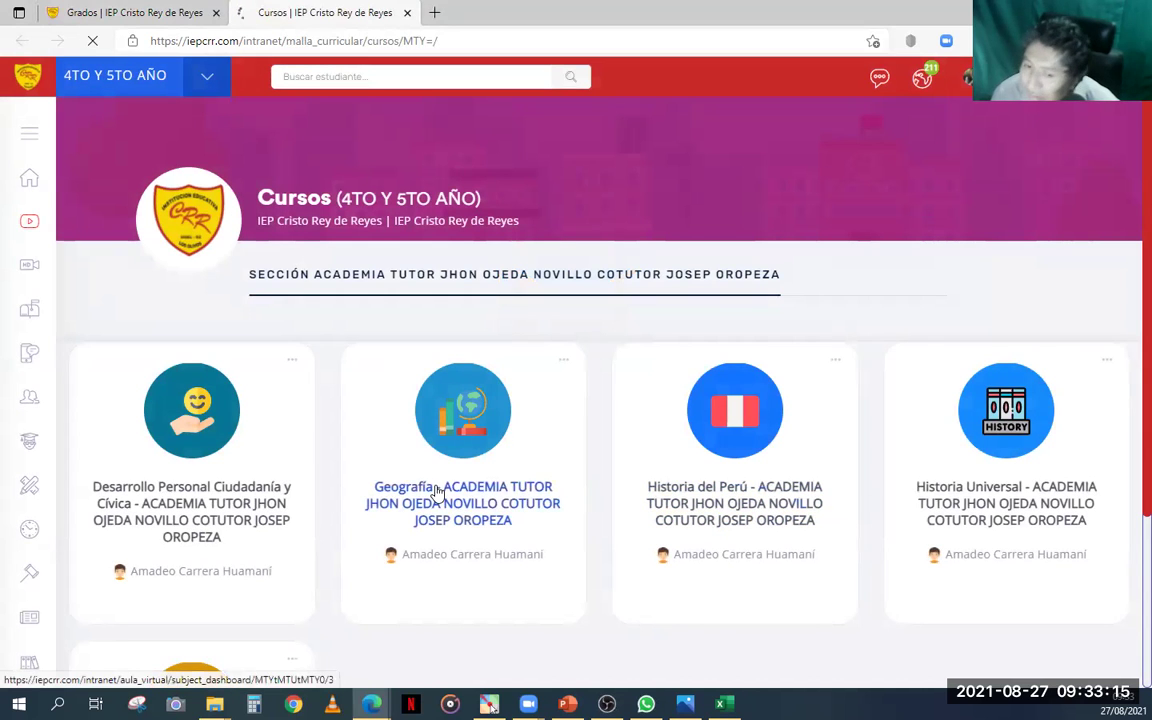
pyautogui.click(386, 487)
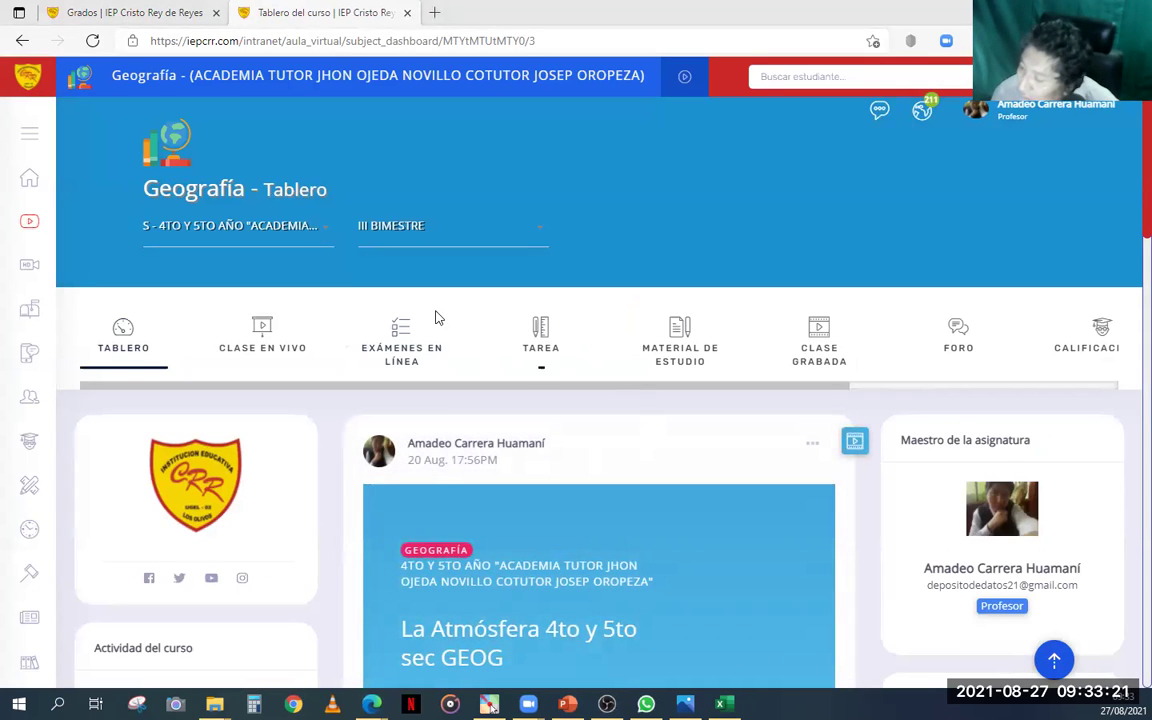
pyautogui.click(412, 346)
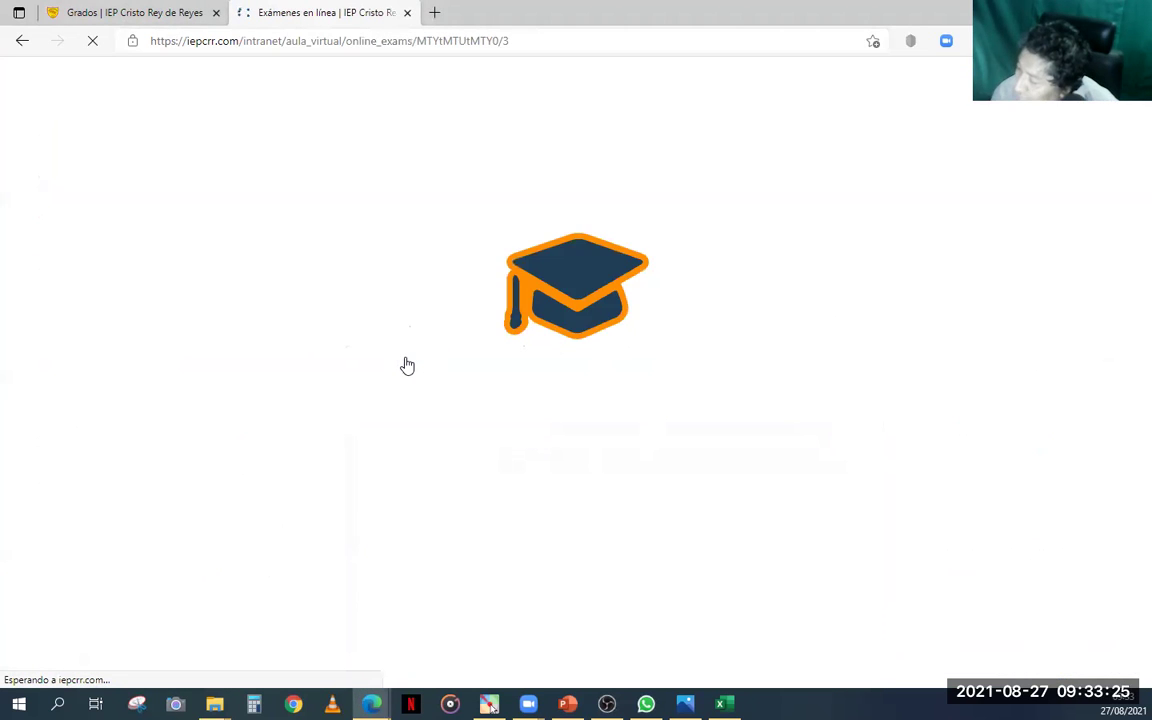
pyautogui.scroll(-2, 398, 460)
pyautogui.scroll(1, 388, 425)
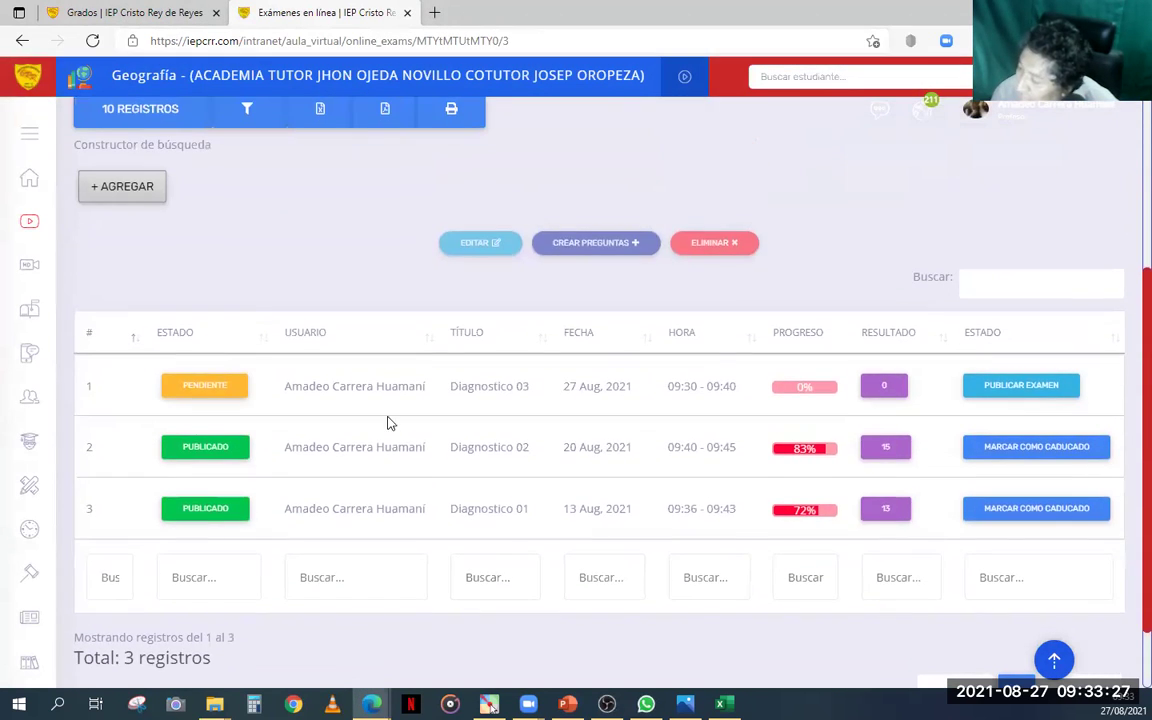
# Edit Diagnostico 03, setting Hora de inicio to 09:33 and Hora límite to 09:42.
pyautogui.click(388, 382)
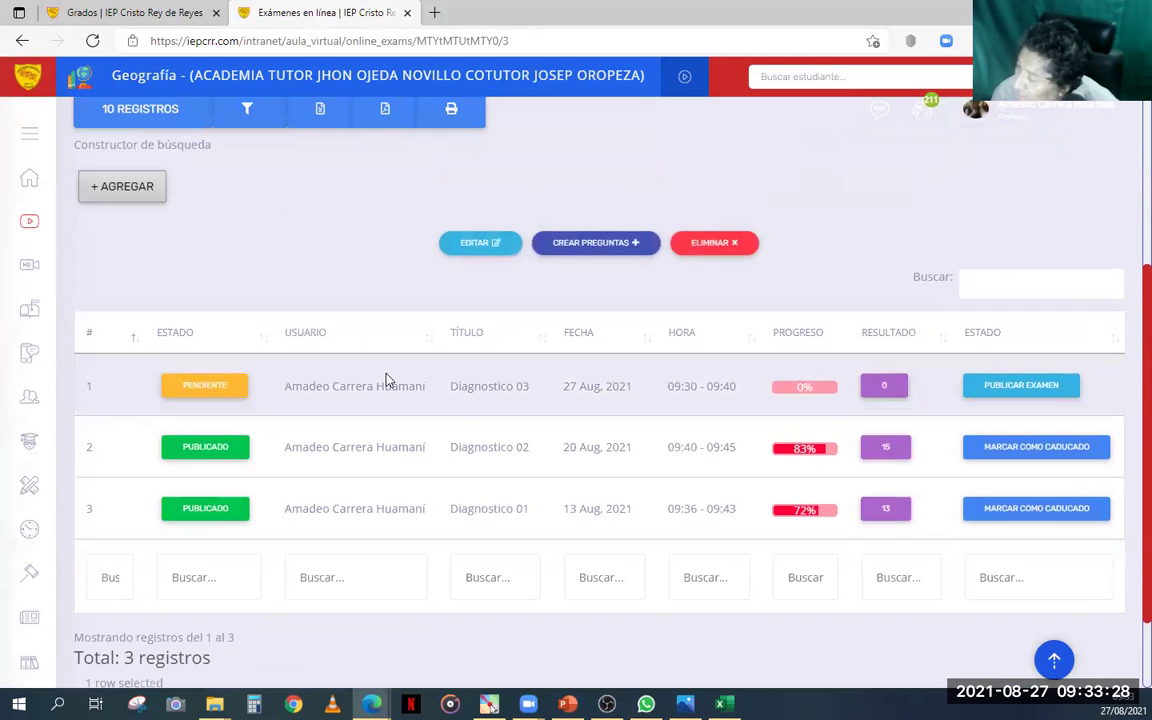
pyautogui.click(475, 246)
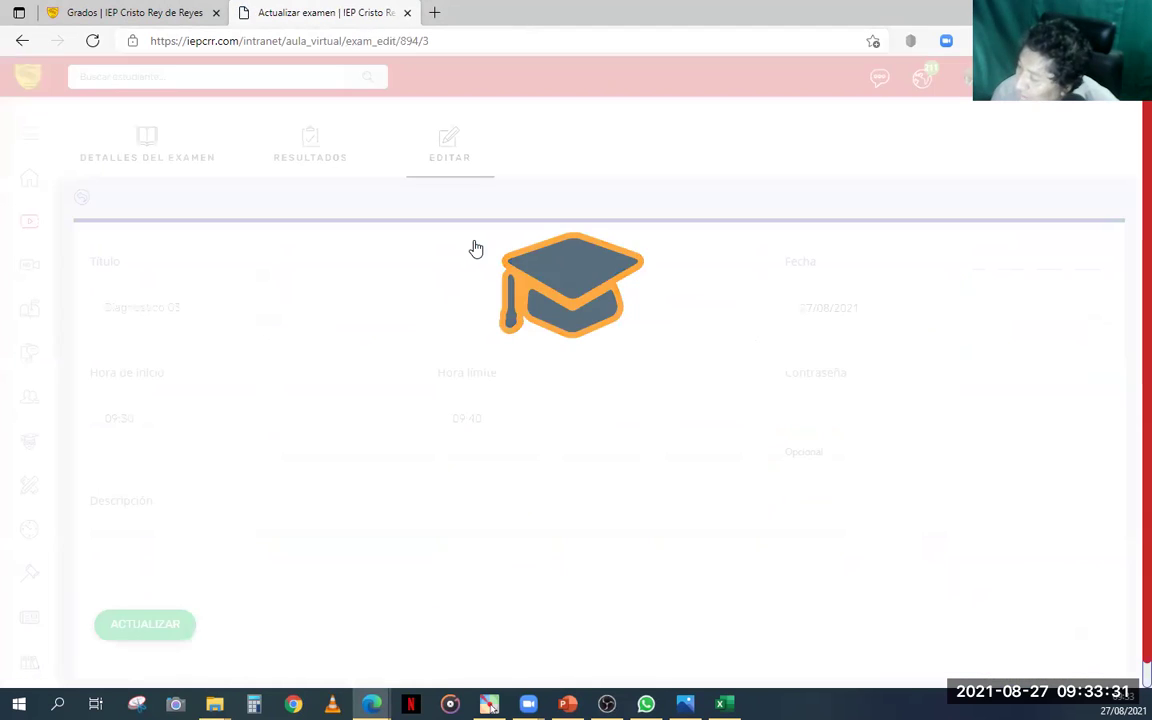
pyautogui.click(158, 420)
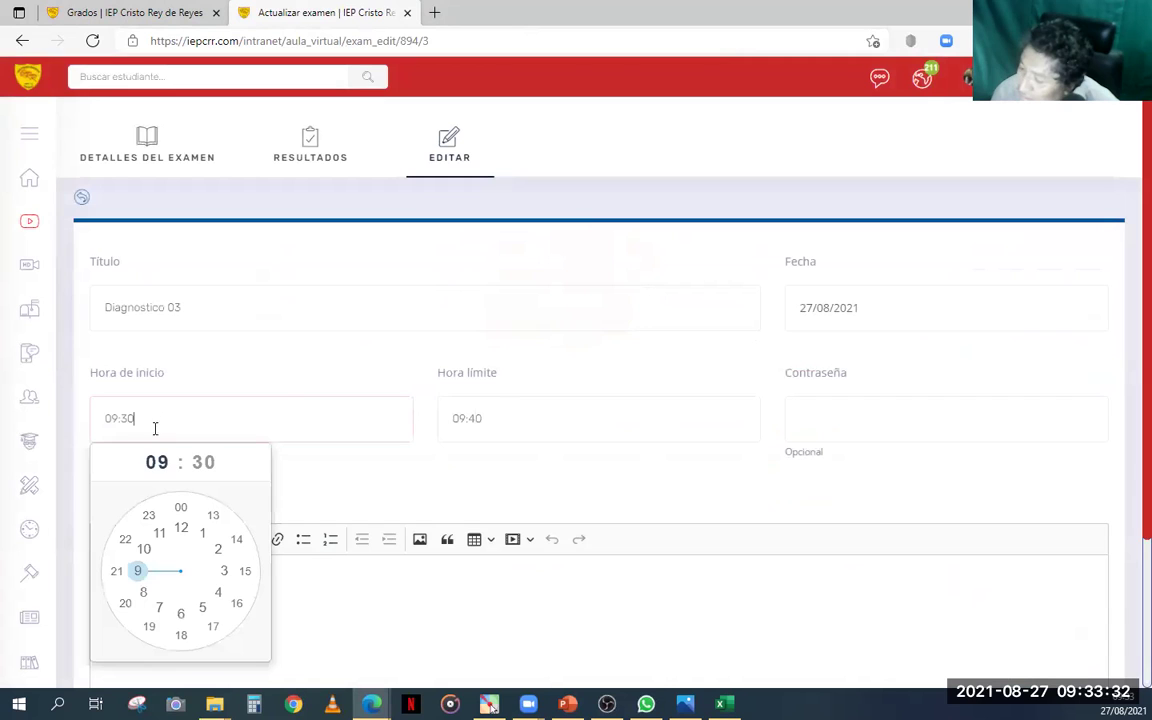
pyautogui.click(139, 574)
pyautogui.click(175, 633)
pyautogui.moveTo(174, 633); pyautogui.dragTo(162, 630)
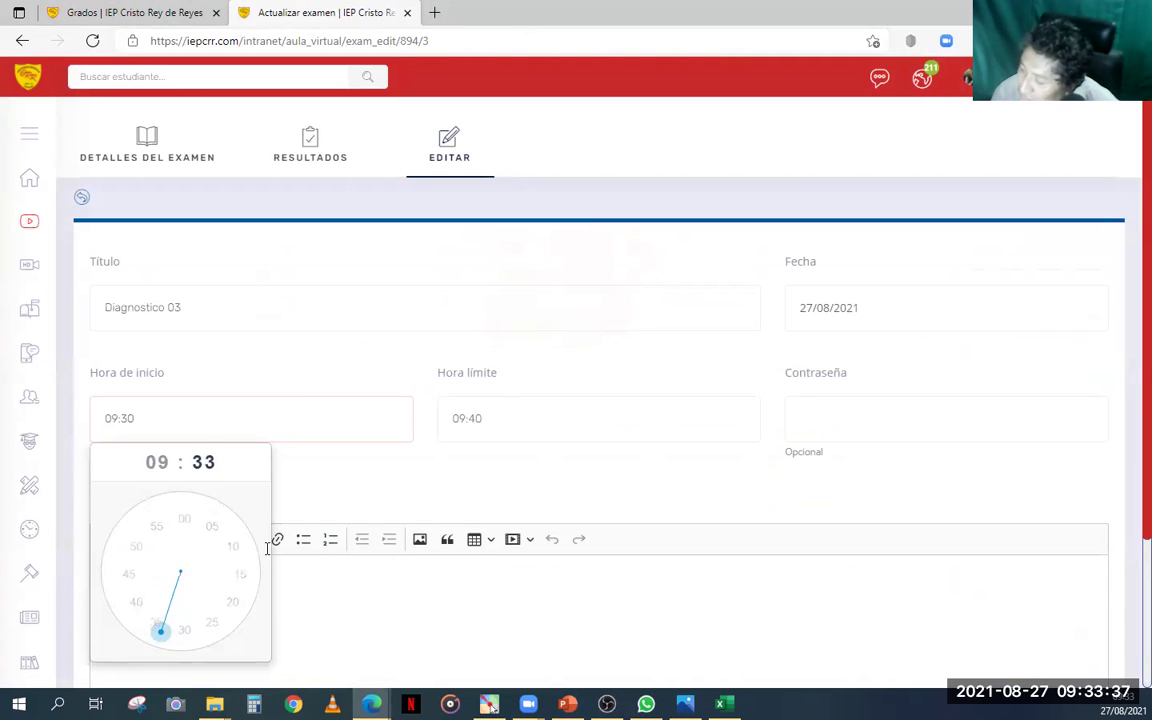
pyautogui.click(476, 400)
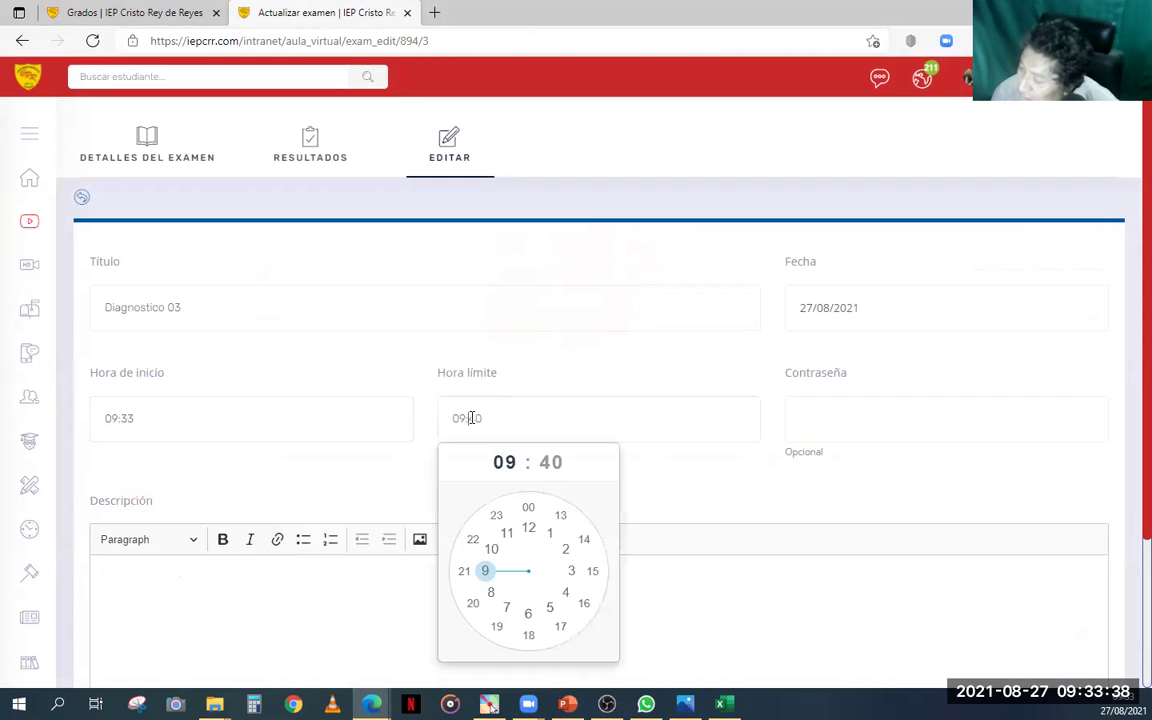
pyautogui.click(488, 572)
pyautogui.moveTo(488, 597); pyautogui.dragTo(465, 588)
# Save the new times with ACTUALIZAR, dismiss the confirmation and return to the exams list.
pyautogui.click(369, 595)
pyautogui.scroll(-2, 365, 597)
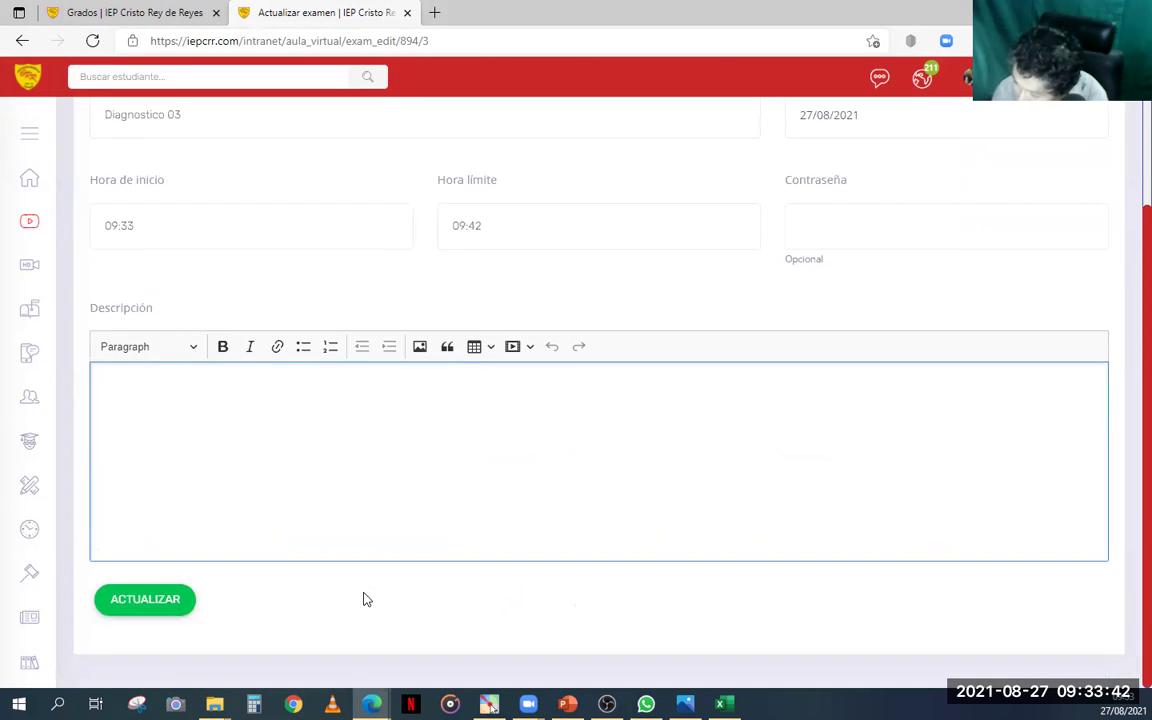
pyautogui.click(153, 601)
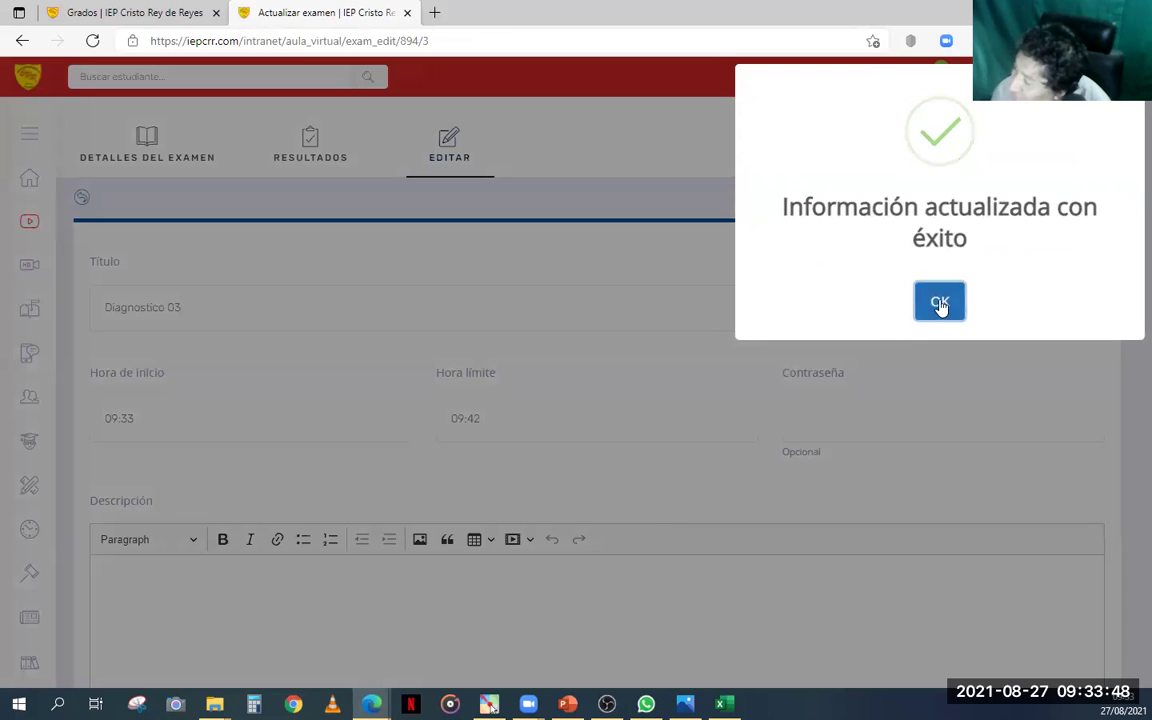
pyautogui.click(940, 303)
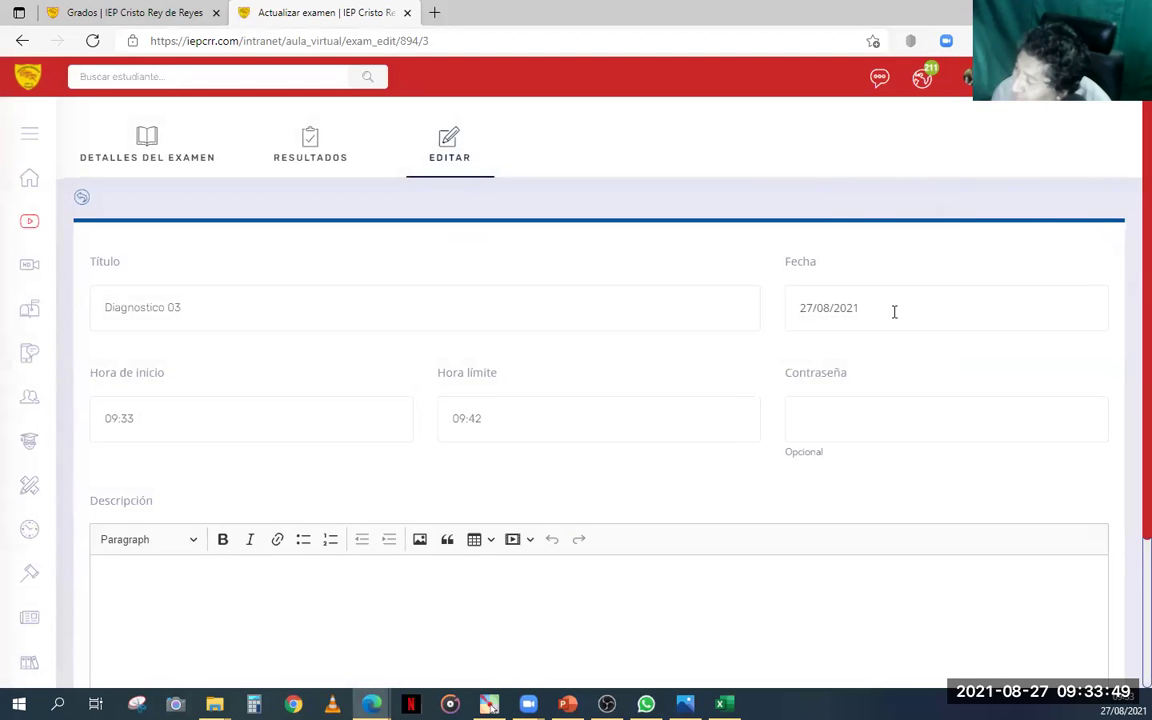
pyautogui.click(83, 199)
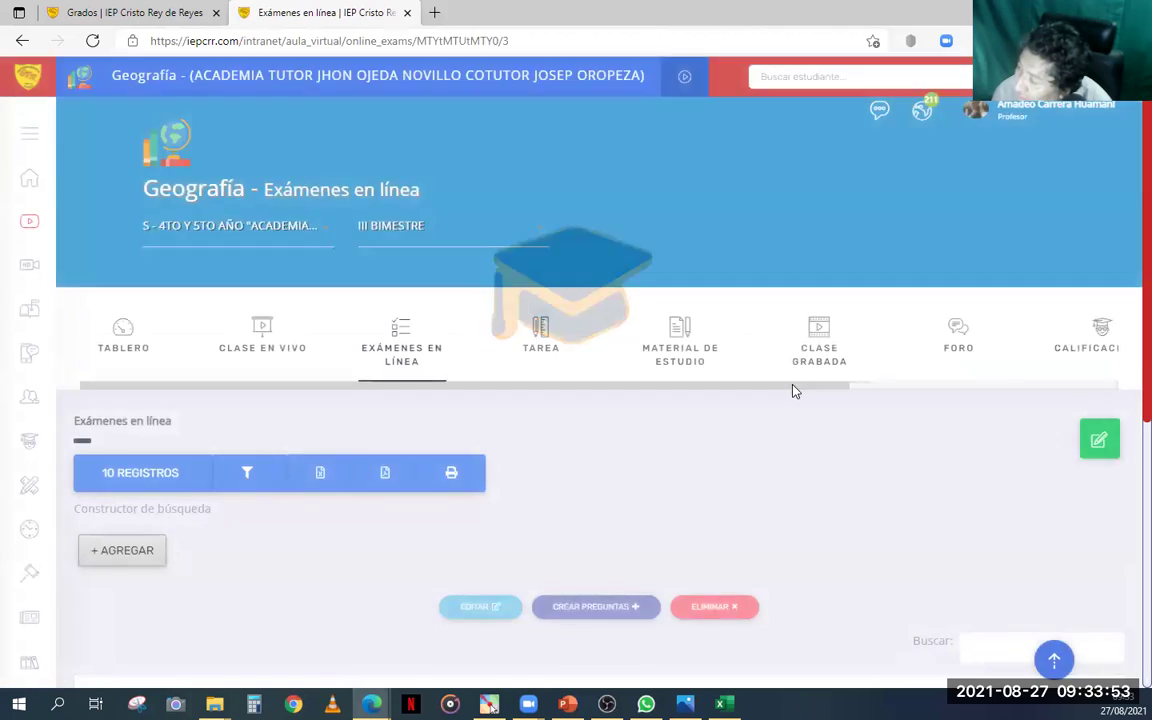
pyautogui.scroll(-3, 830, 440)
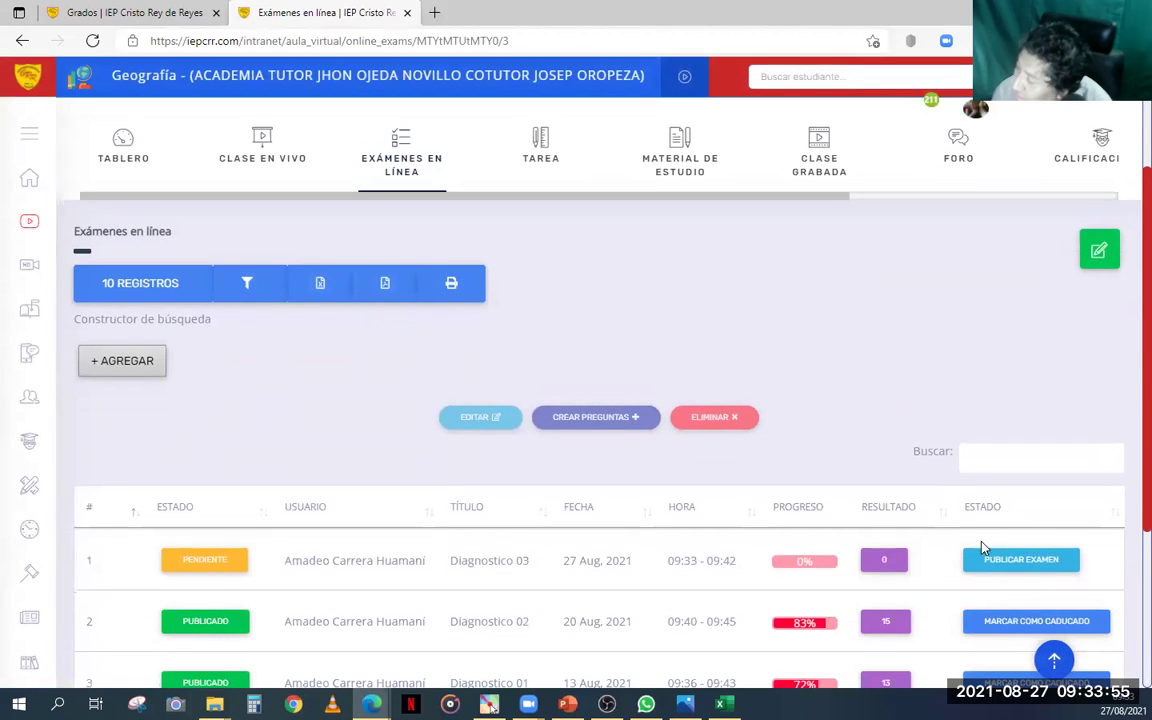
# Publish the Diagnostico 03 exam, confirm it, then open its Resultado page.
pyautogui.click(985, 558)
pyautogui.click(617, 471)
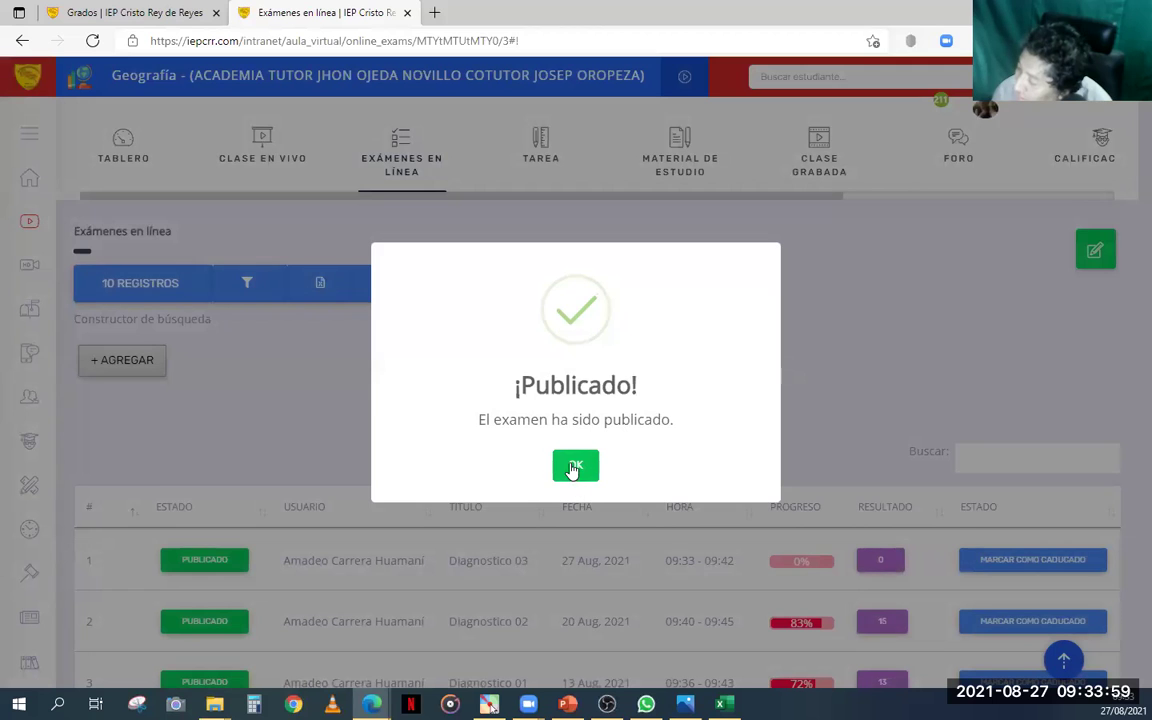
pyautogui.click(575, 467)
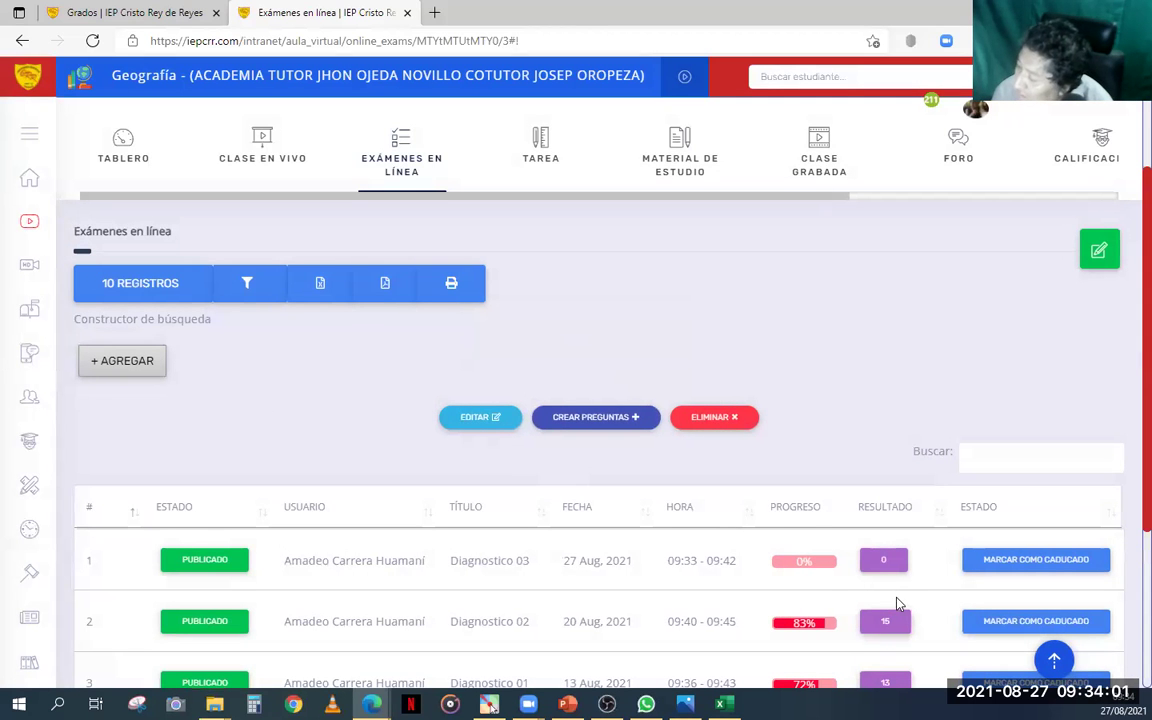
pyautogui.click(884, 560)
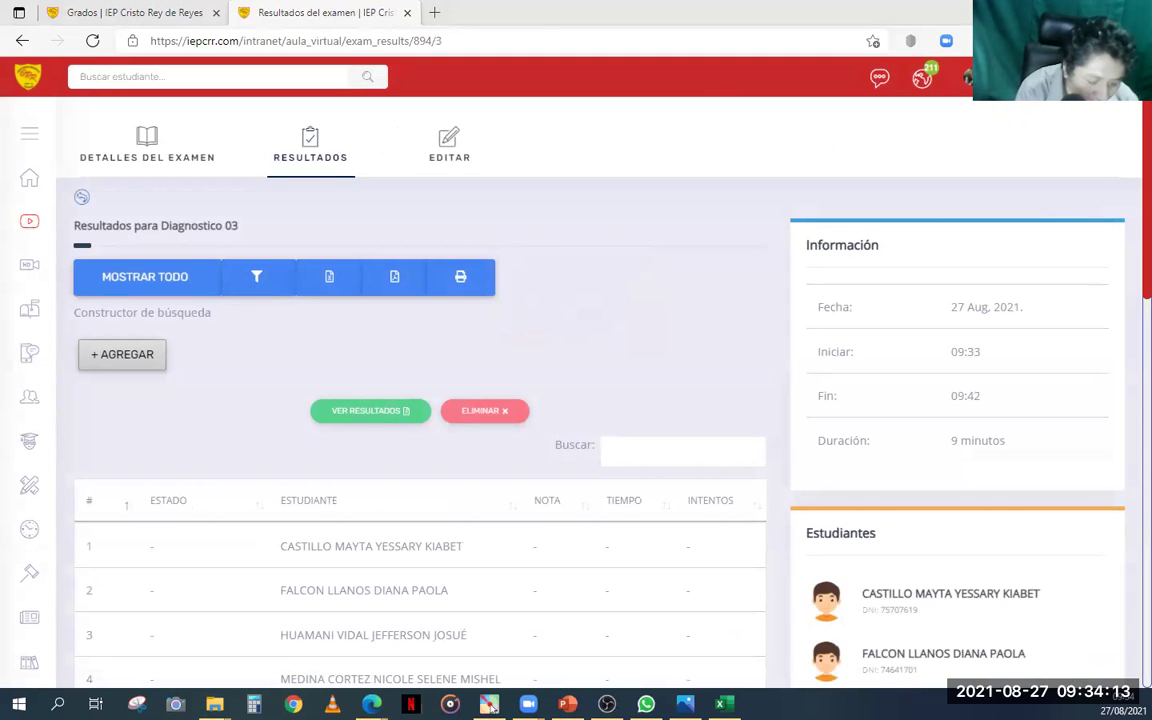
pyautogui.click(489, 704)
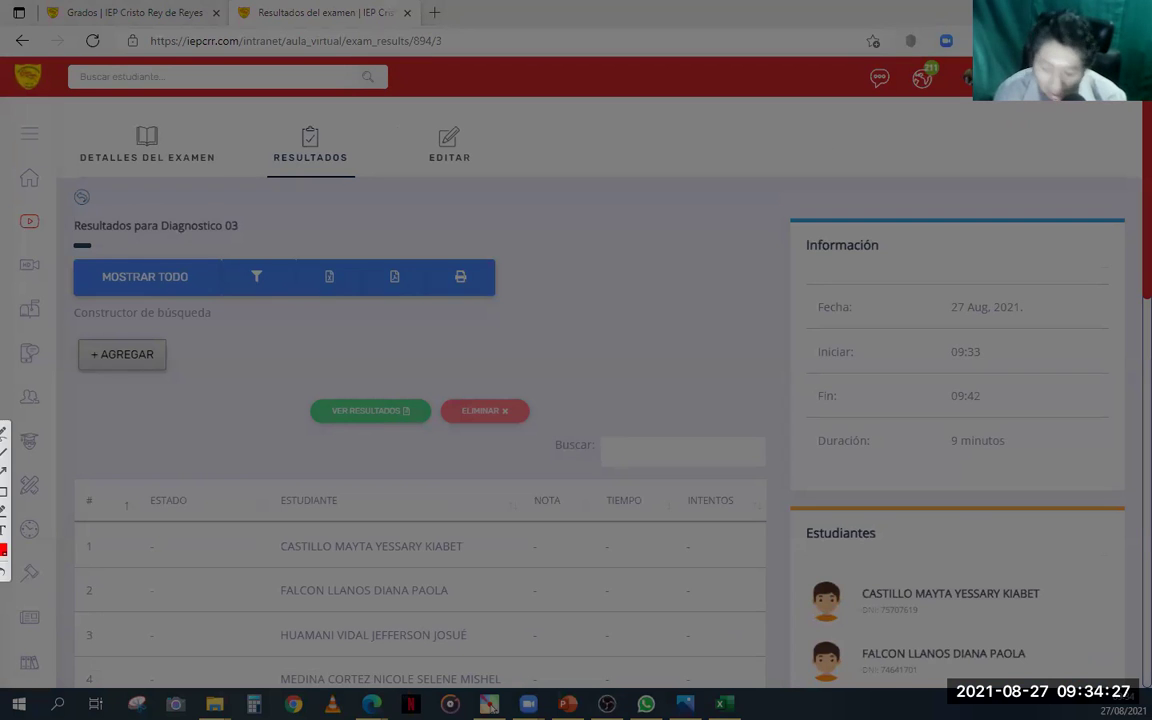
pyautogui.press('Escape')
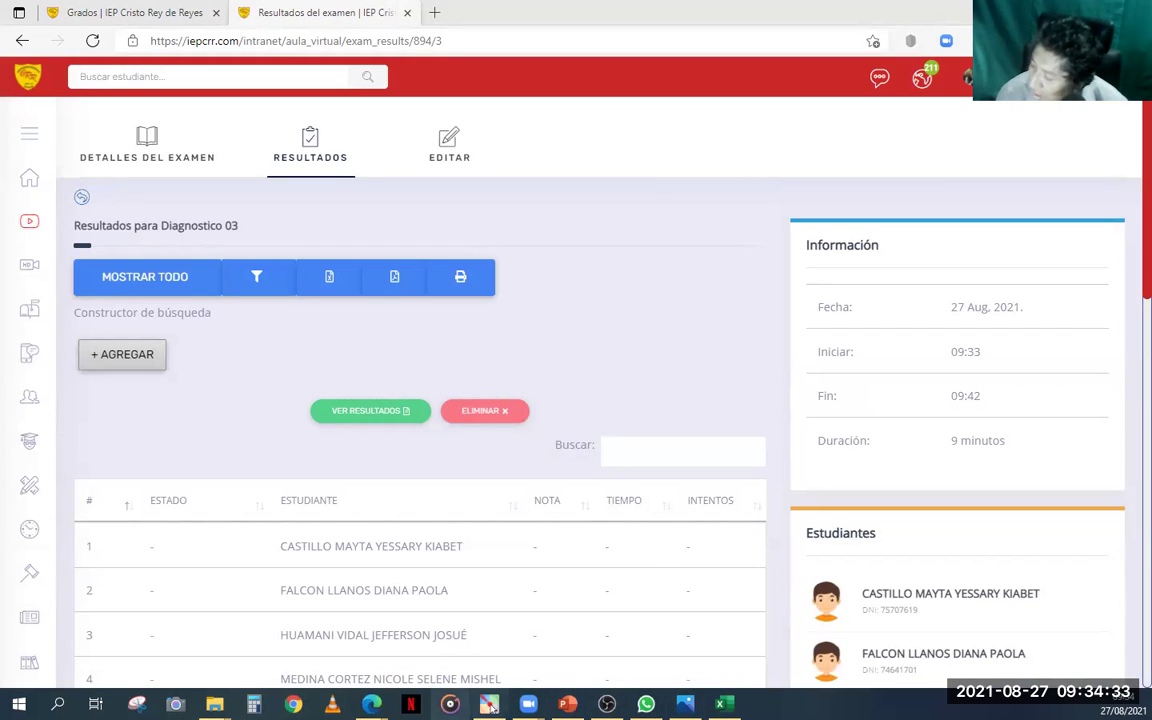
pyautogui.moveTo(491, 706)
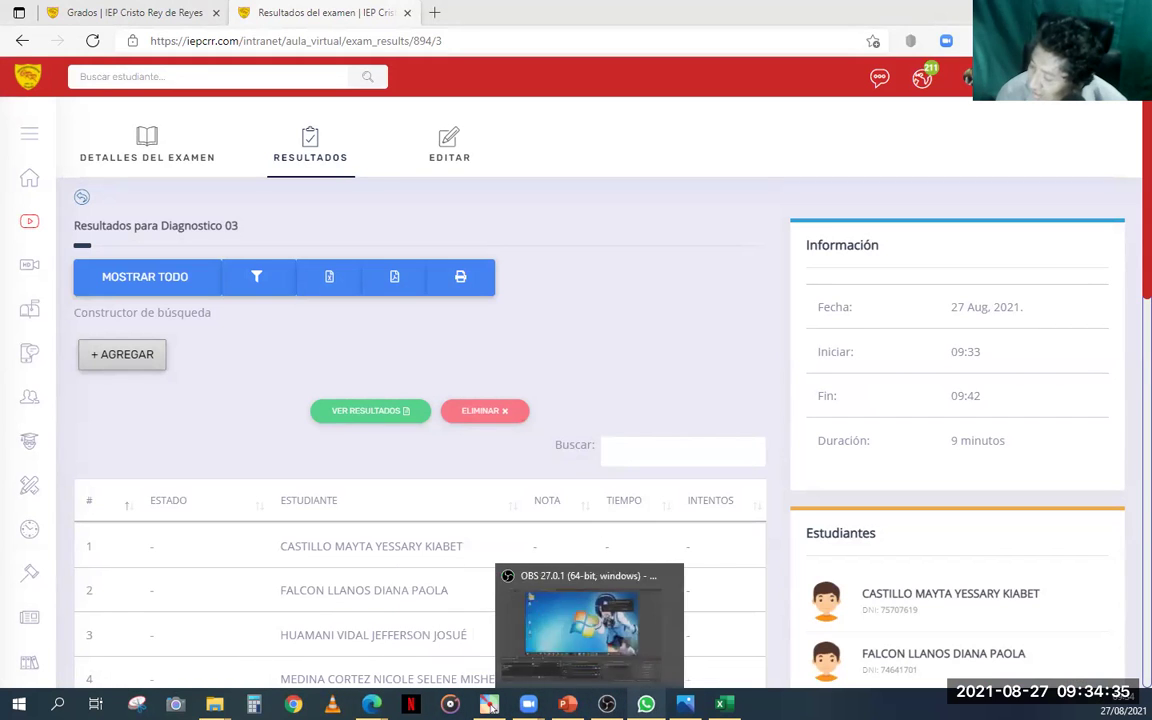
pyautogui.moveTo(685, 706)
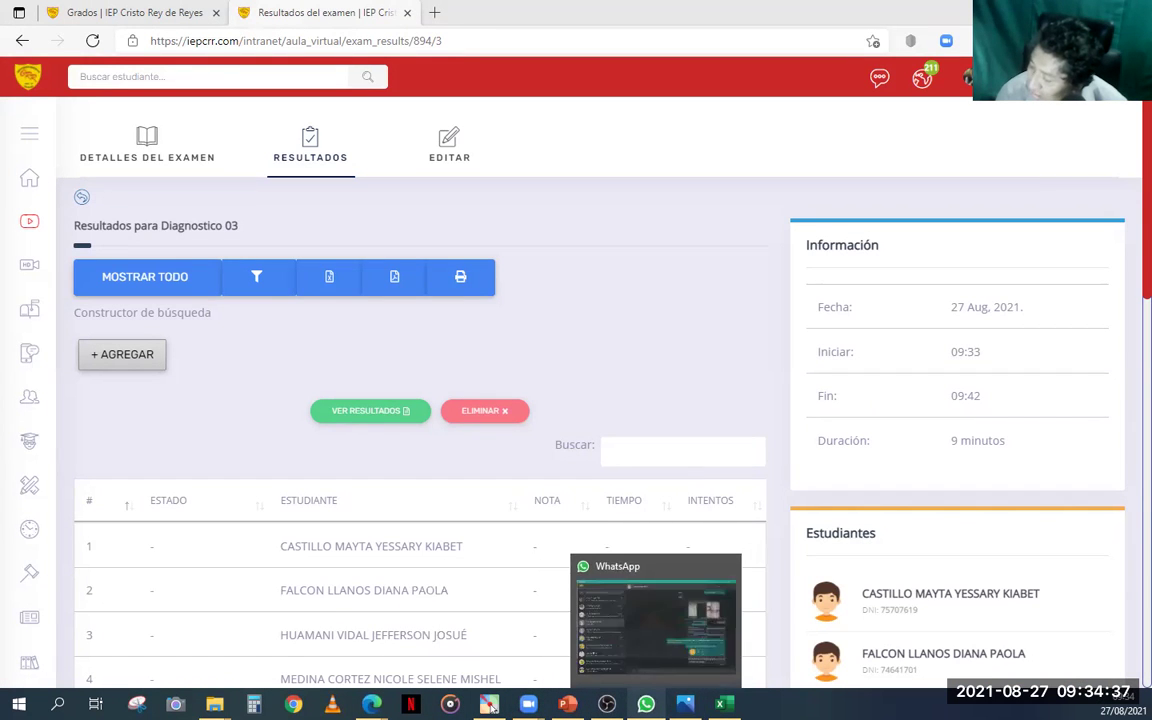
# Bring up WhatsApp and open the 4to y 5to de secundaria group chat.
pyautogui.click(646, 704)
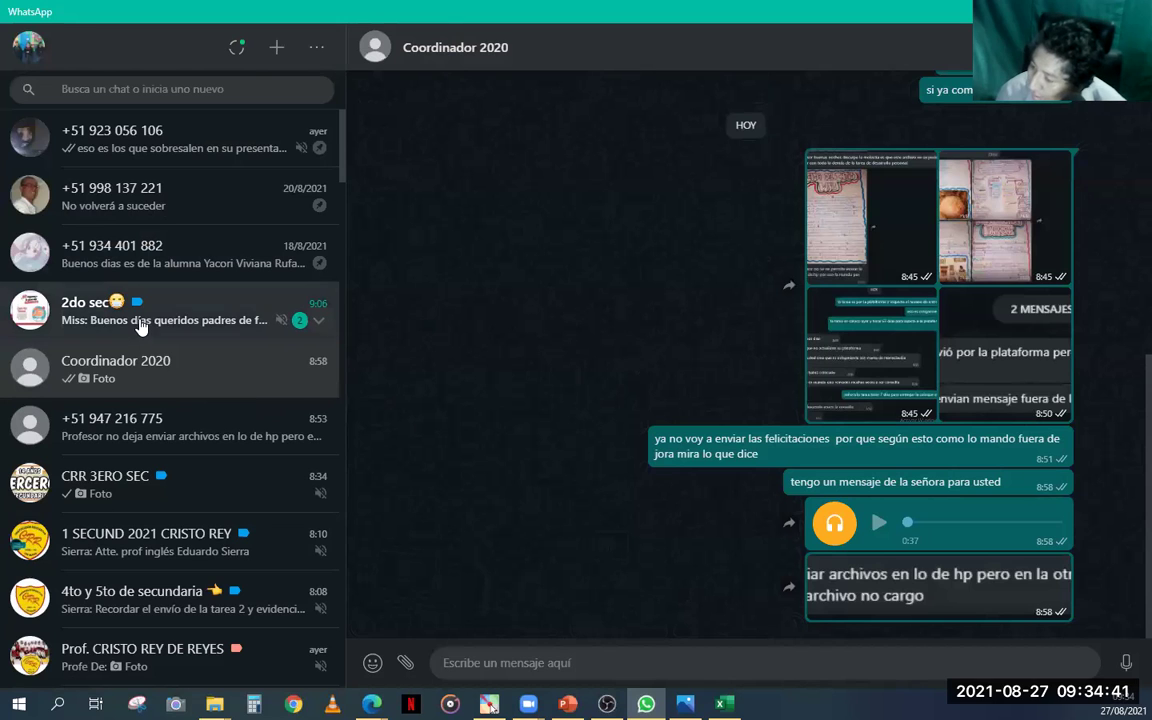
pyautogui.click(70, 322)
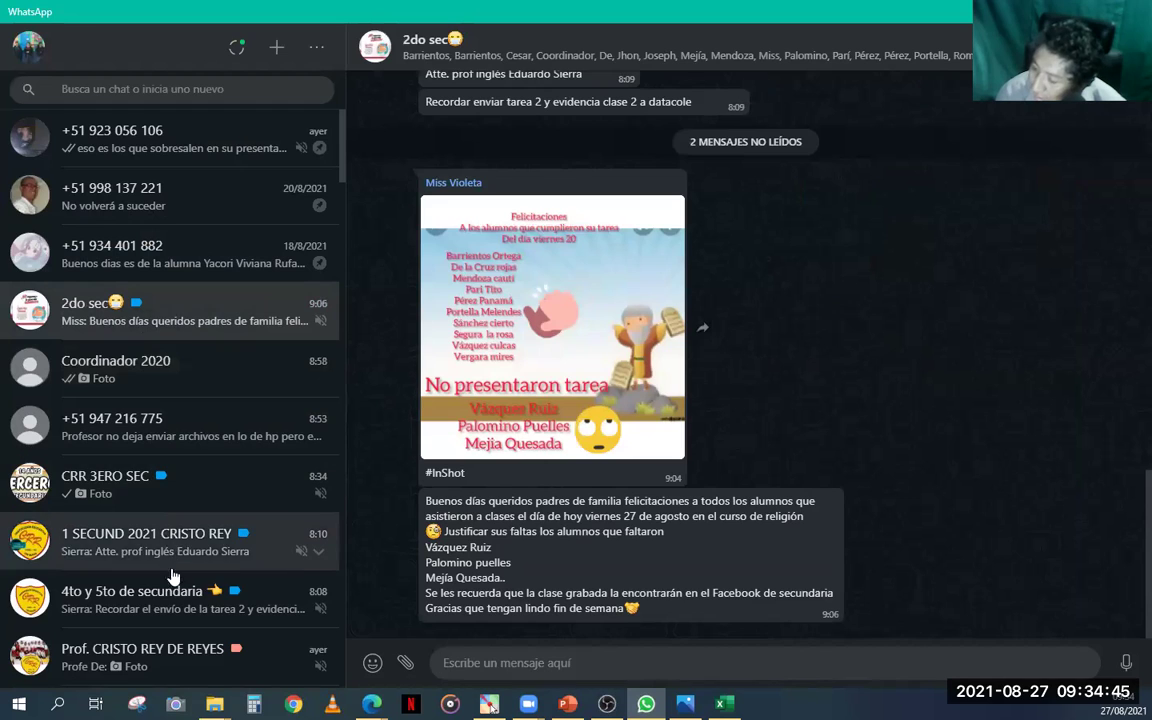
pyautogui.click(300, 605)
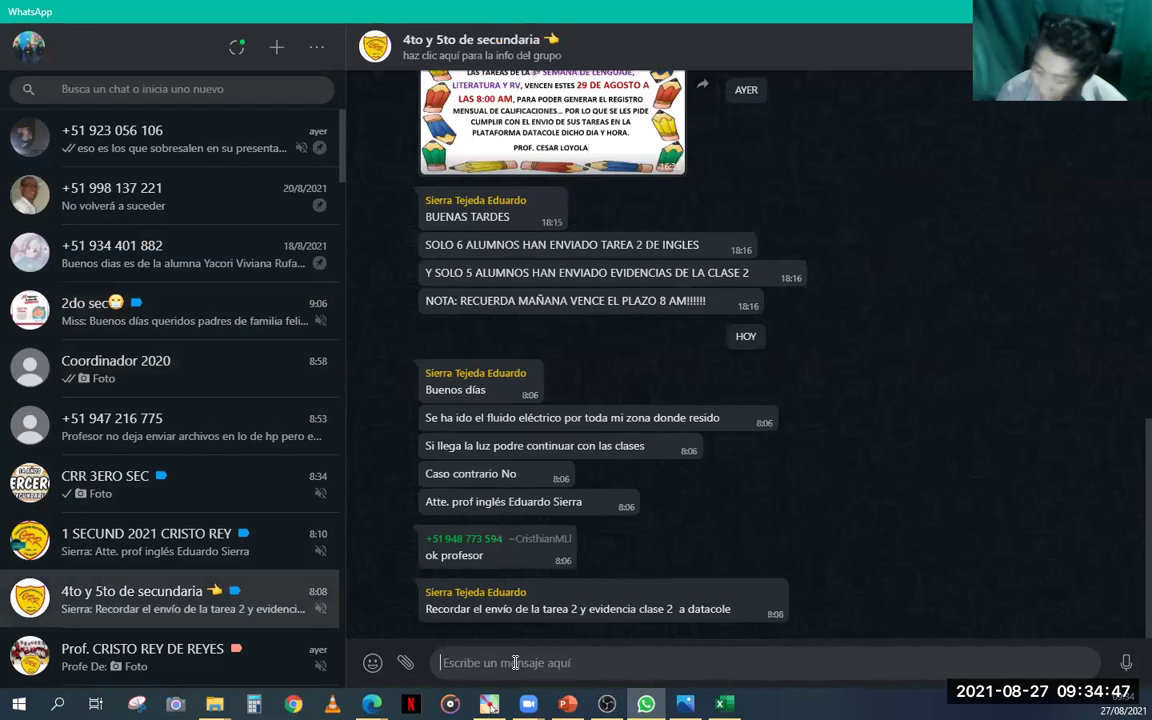
# Send 'asistencia' to the group and paste the participant-list screenshot.
pyautogui.write('a')
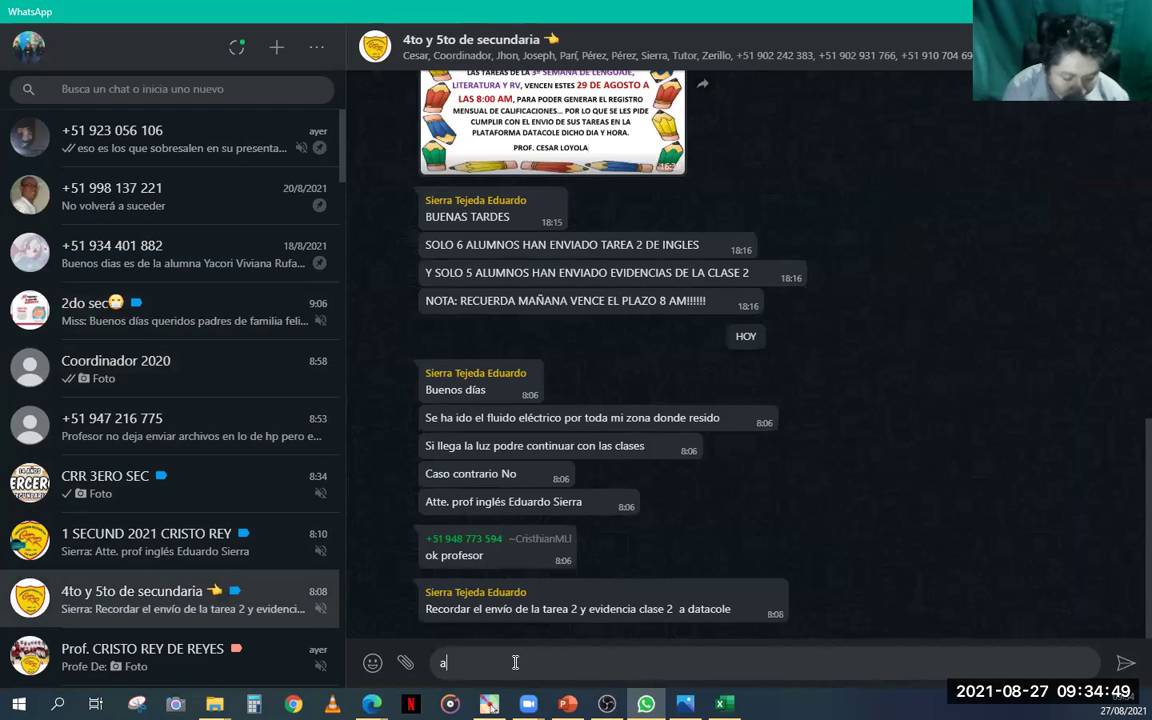
pyautogui.write('sistencia')
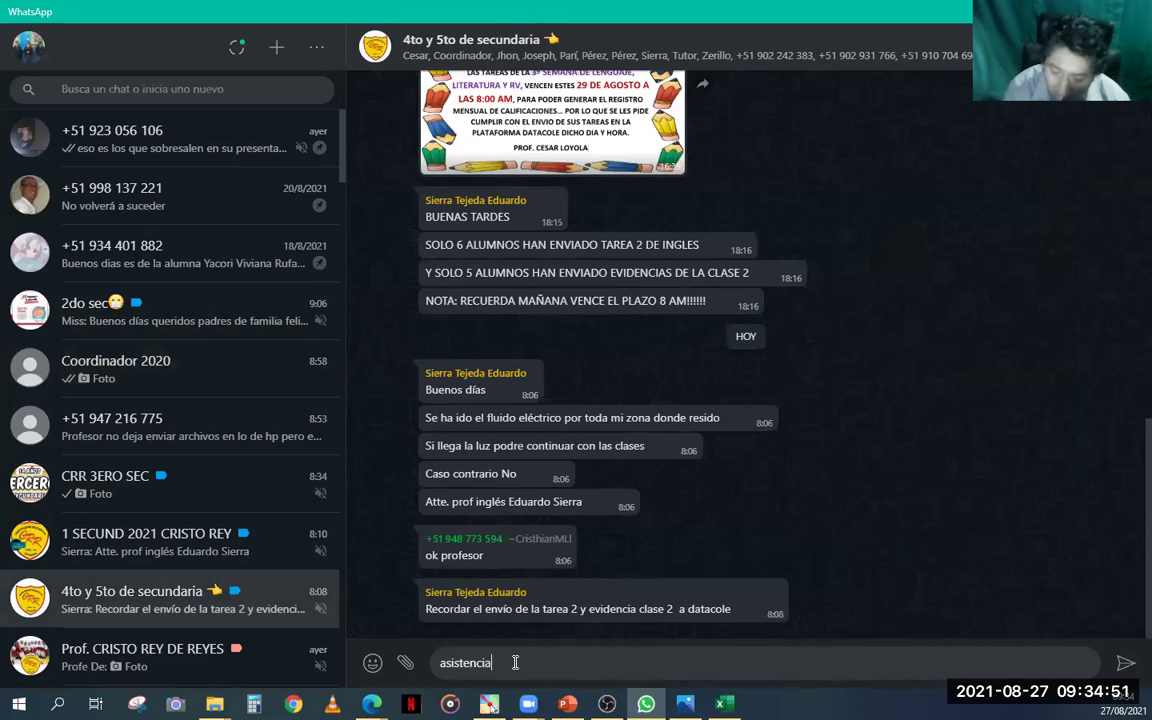
pyautogui.press('Return')
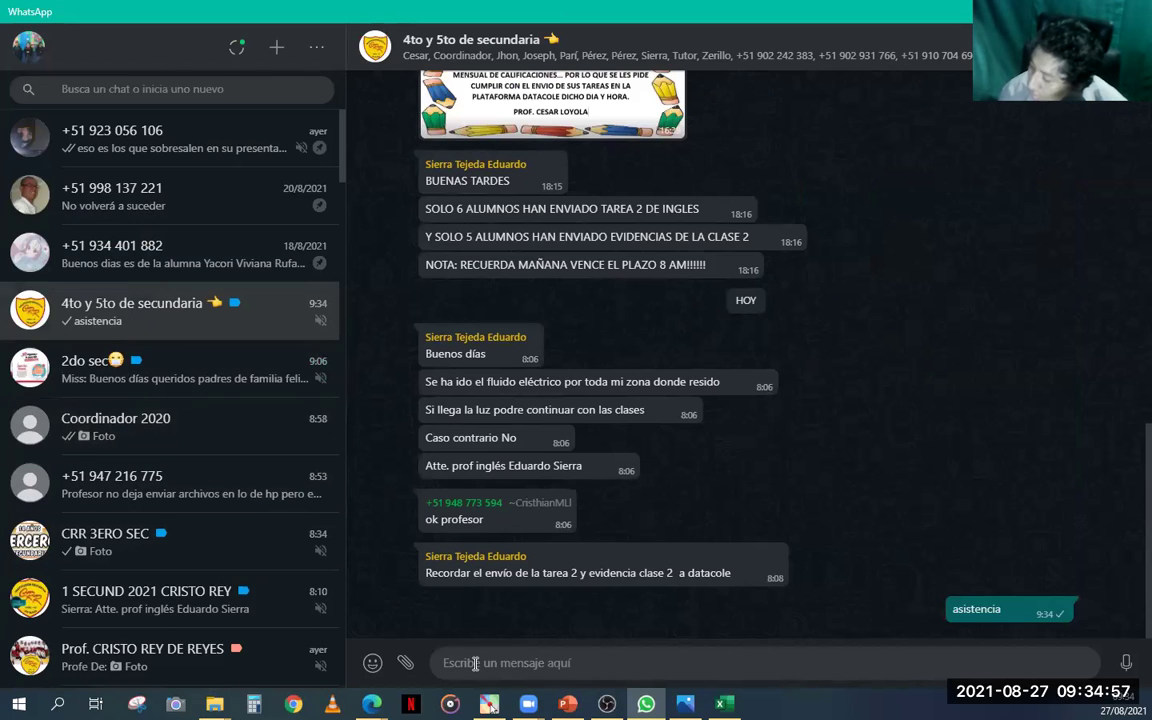
pyautogui.hotkey('ctrl', 'v')
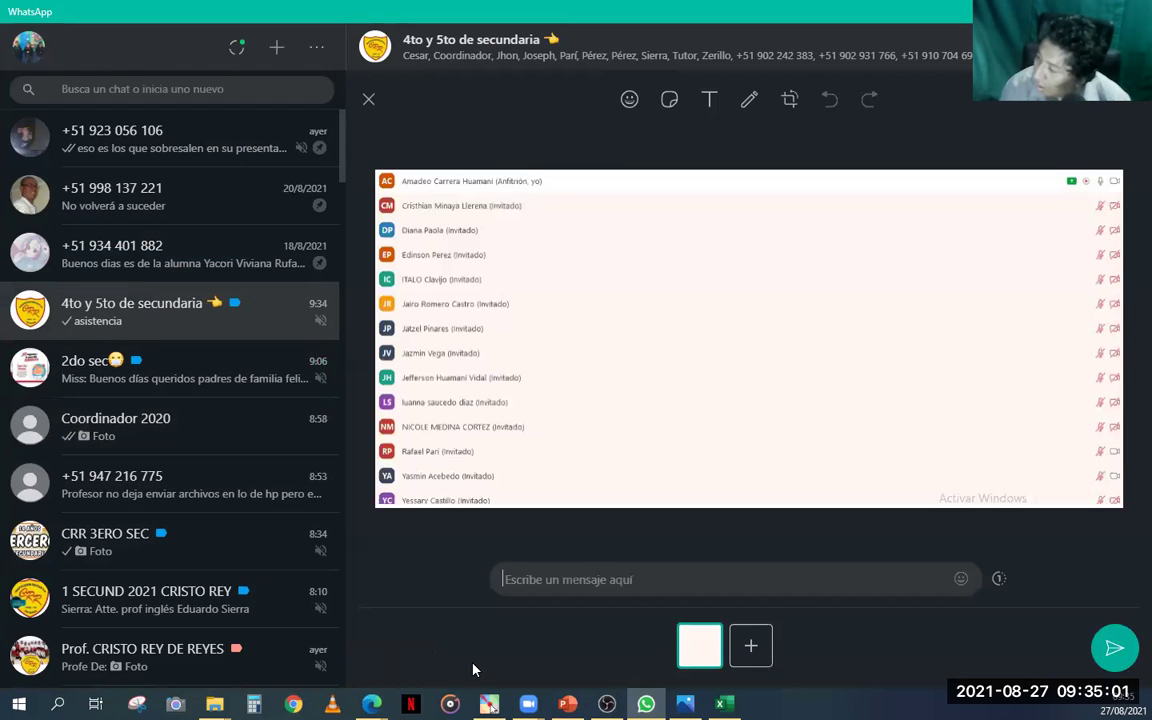
# Send the pasted participant-list screenshot as a photo to the 4to y 5to group.
pyautogui.press('Return')
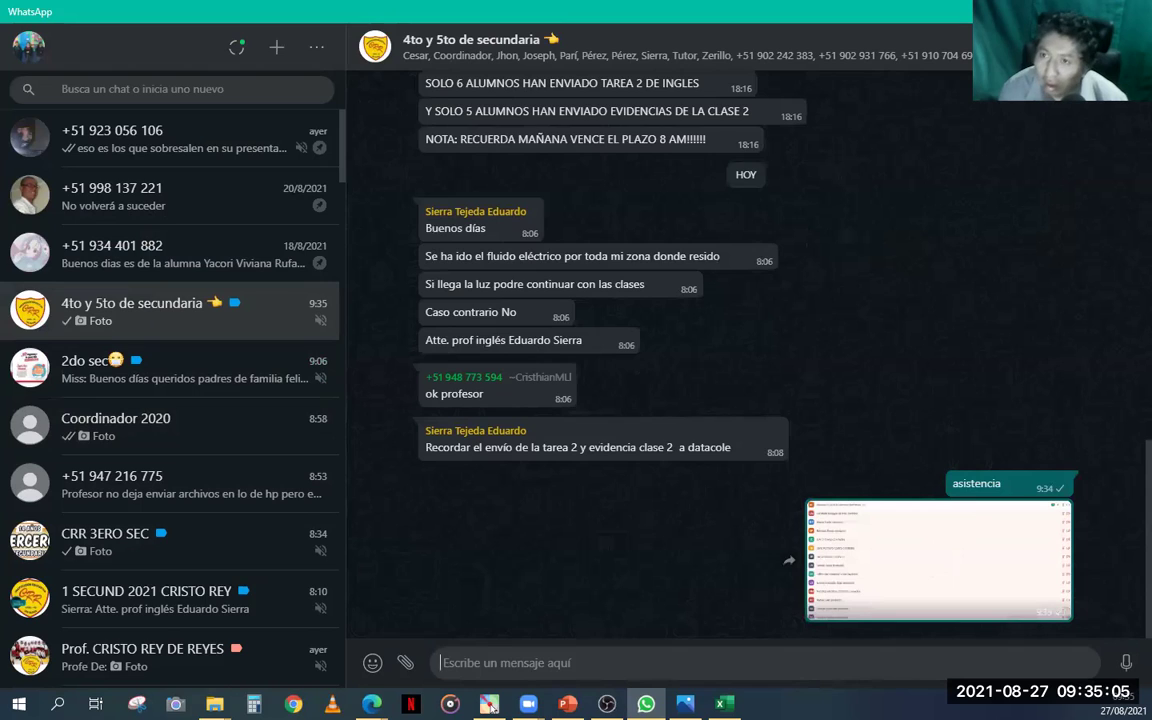
pyautogui.hotkey('alt', 'Tab')
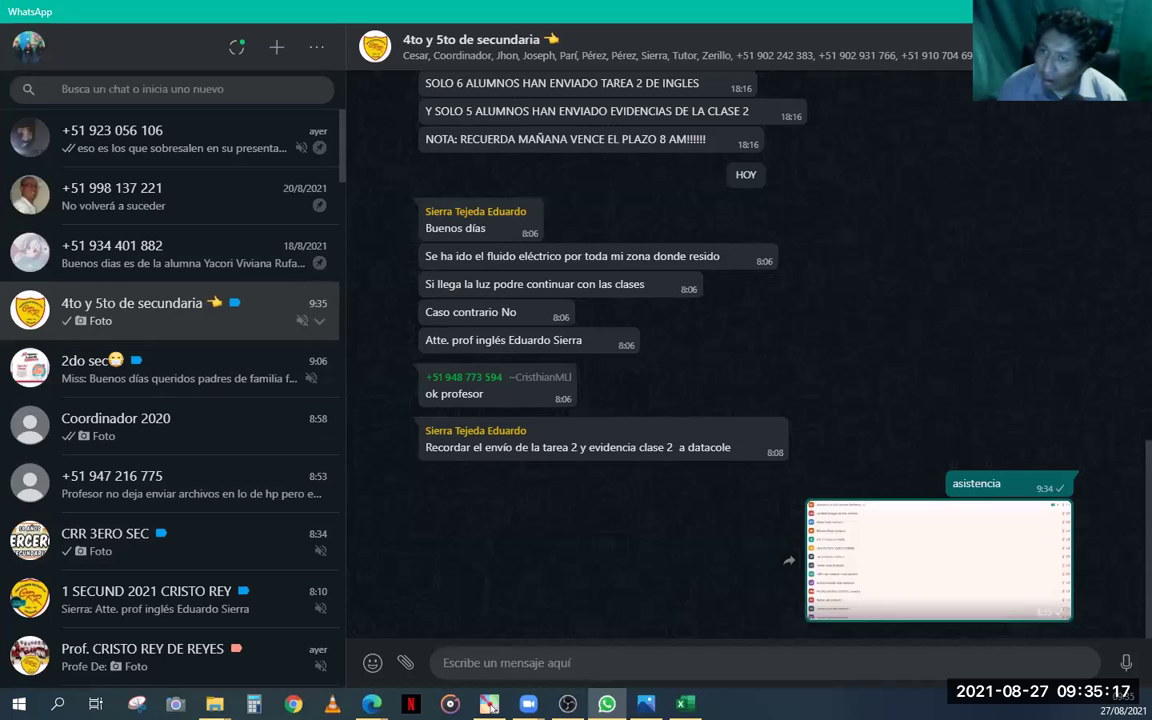
pyautogui.hotkey('alt', 'Tab')
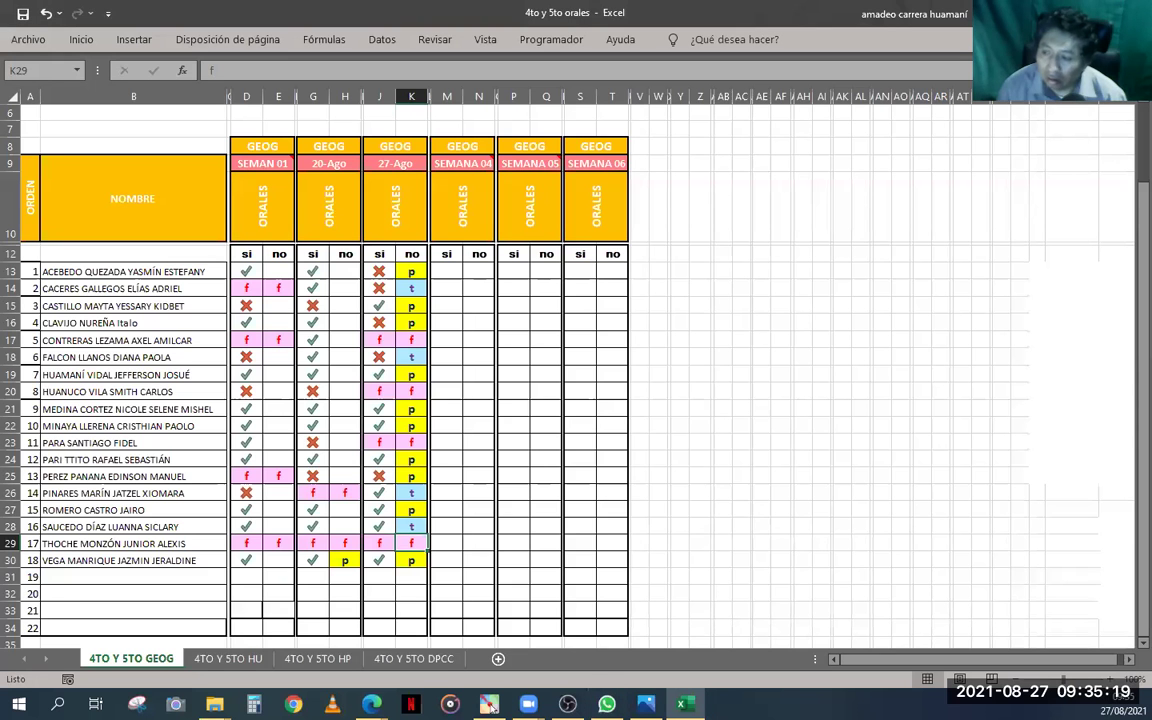
pyautogui.hotkey('alt', 'Tab')
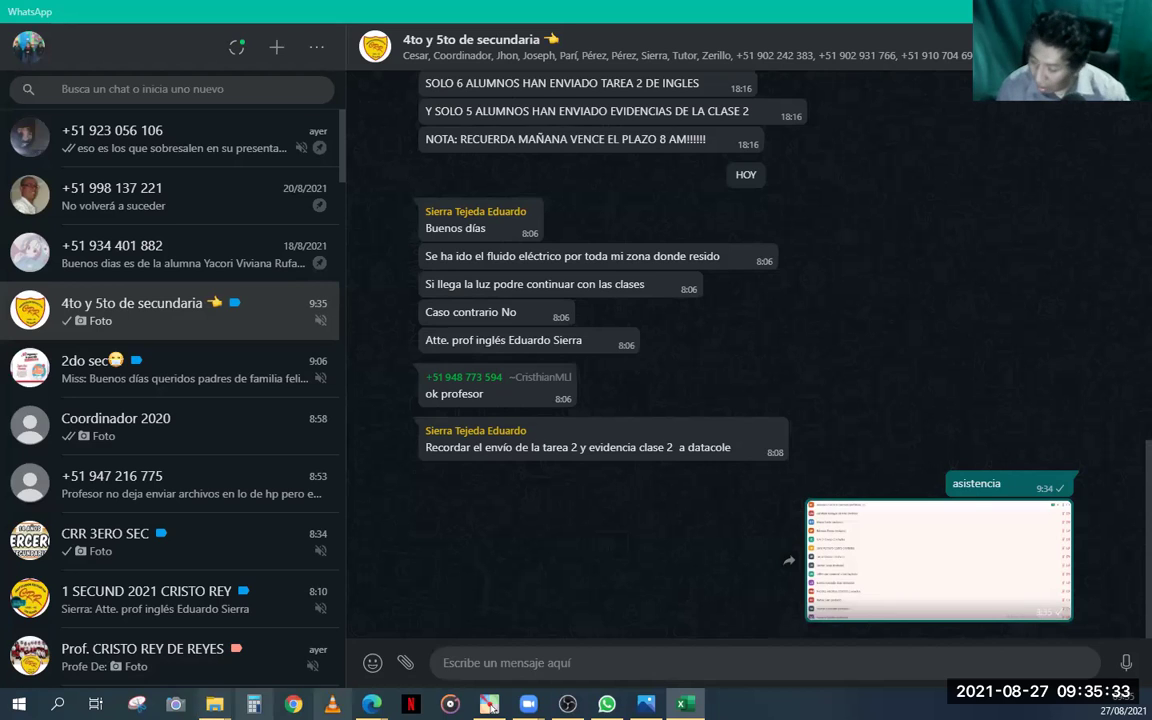
pyautogui.click(507, 662)
# Post 'hoy viernes 27 faltaron' followed by the absent student's name in the group.
pyautogui.write('h')
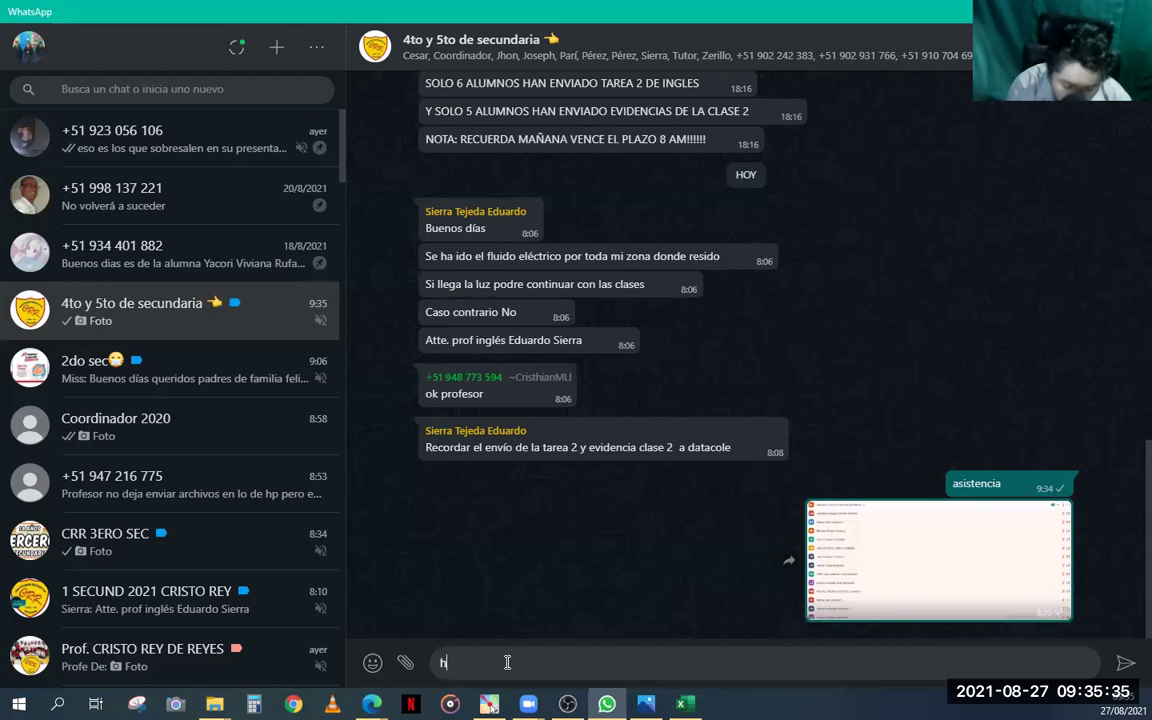
pyautogui.write('oy viernes')
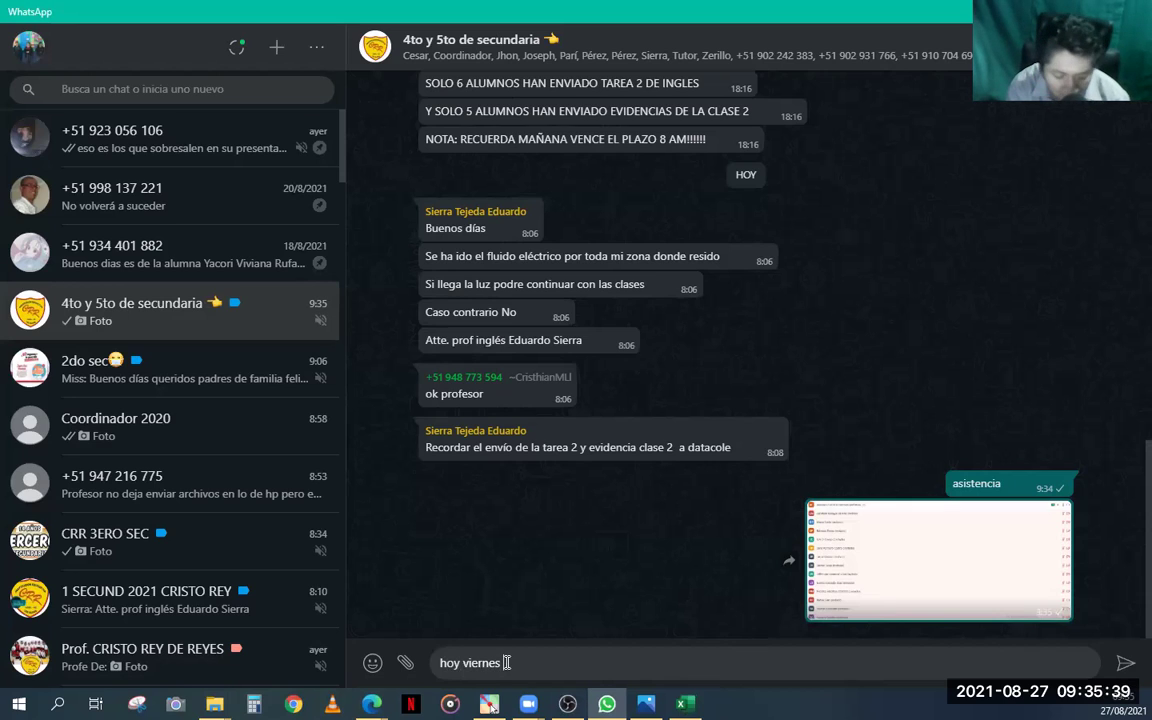
pyautogui.write(' 27')
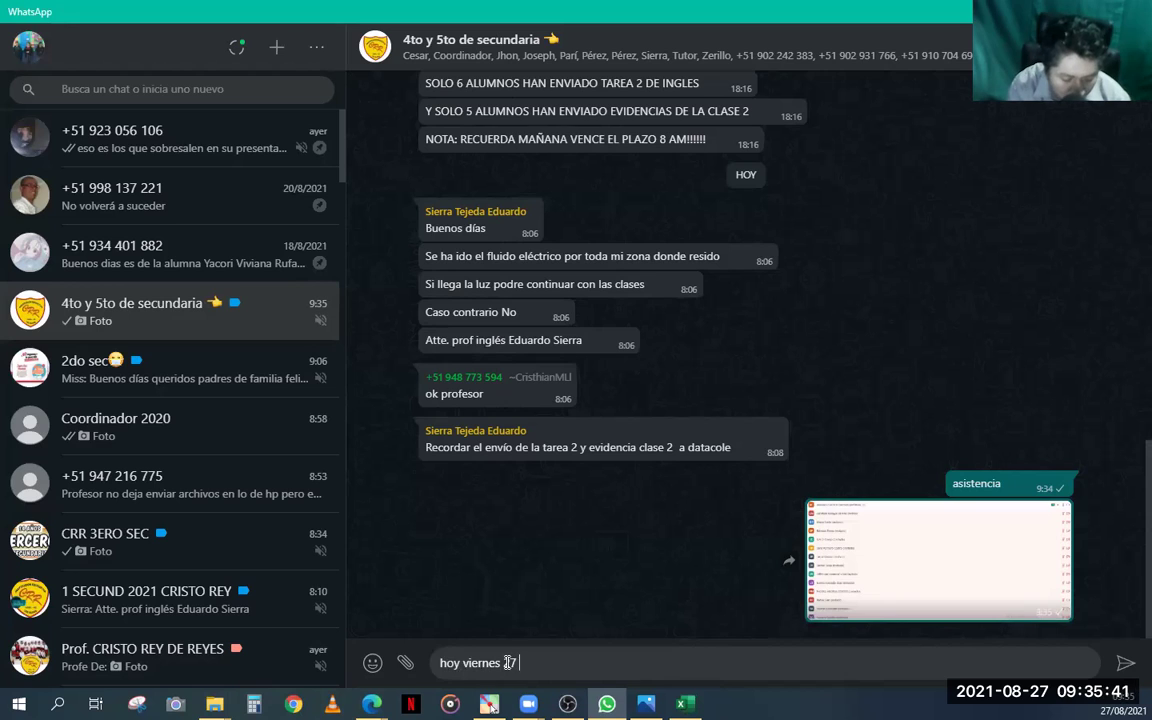
pyautogui.write(' faltaron')
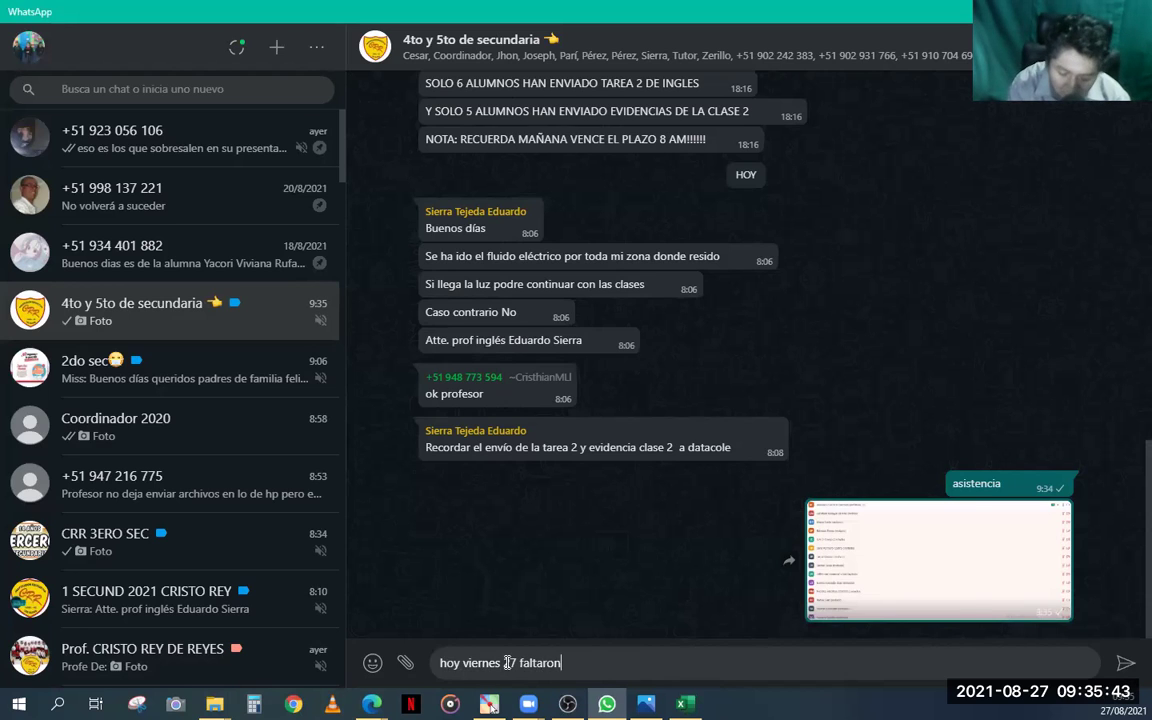
pyautogui.press('Return')
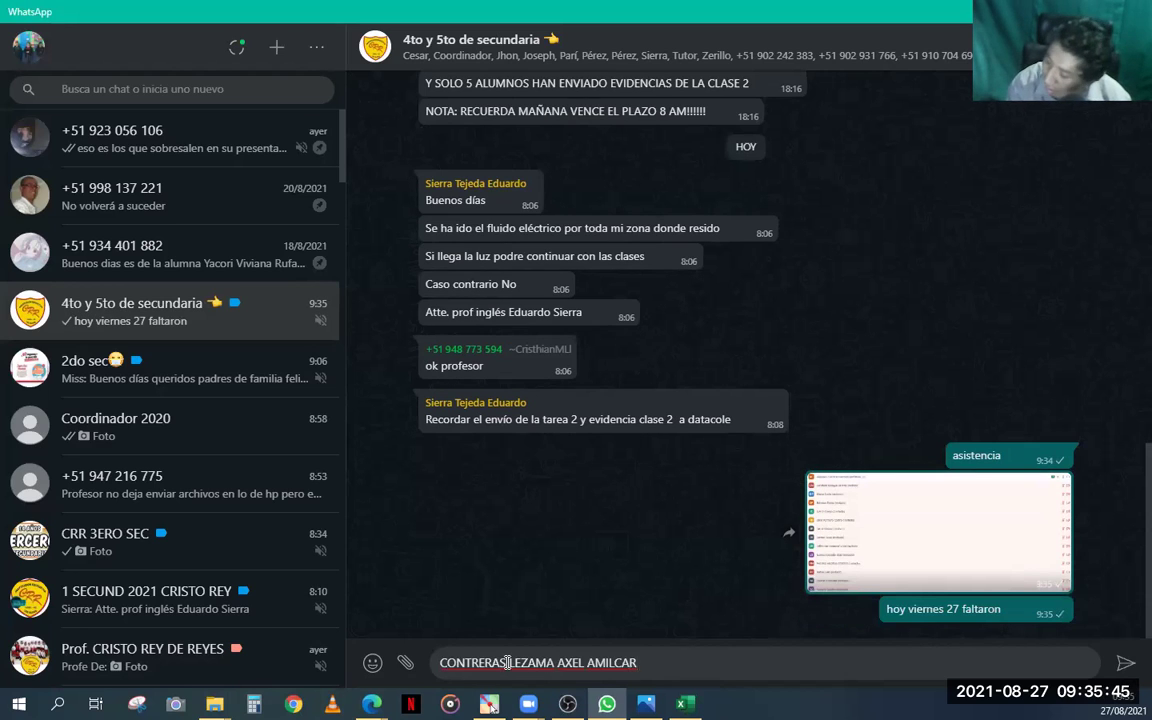
pyautogui.press('Return')
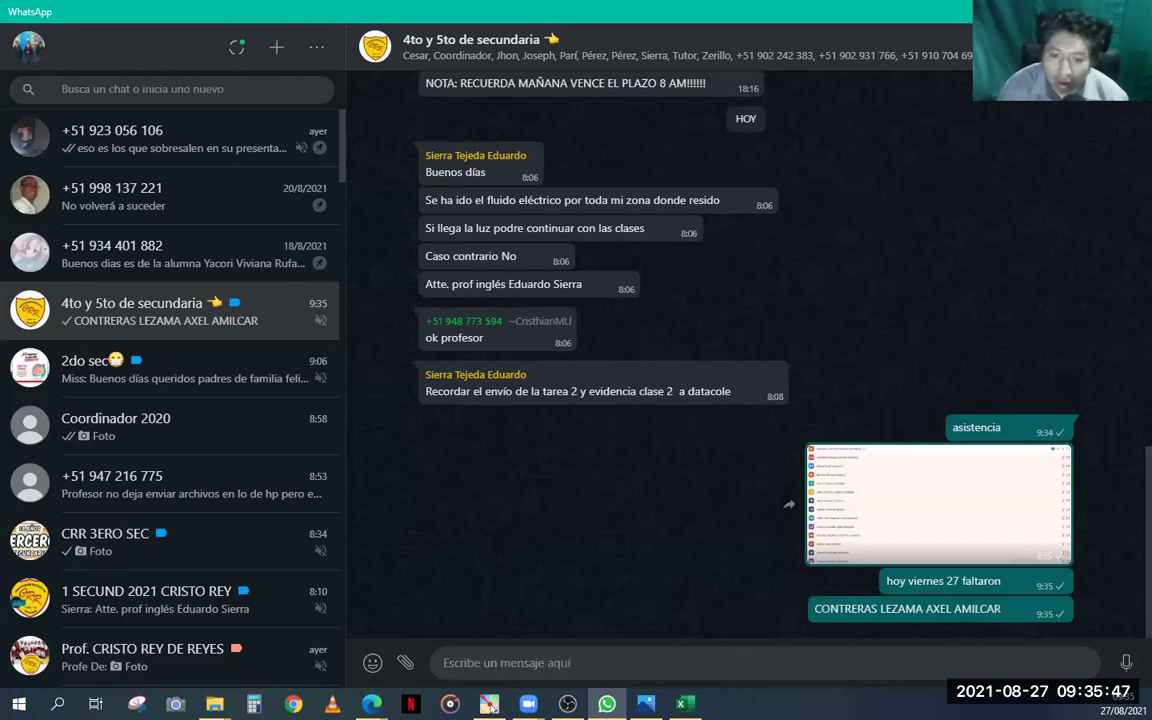
pyautogui.hotkey('alt', 'Tab')
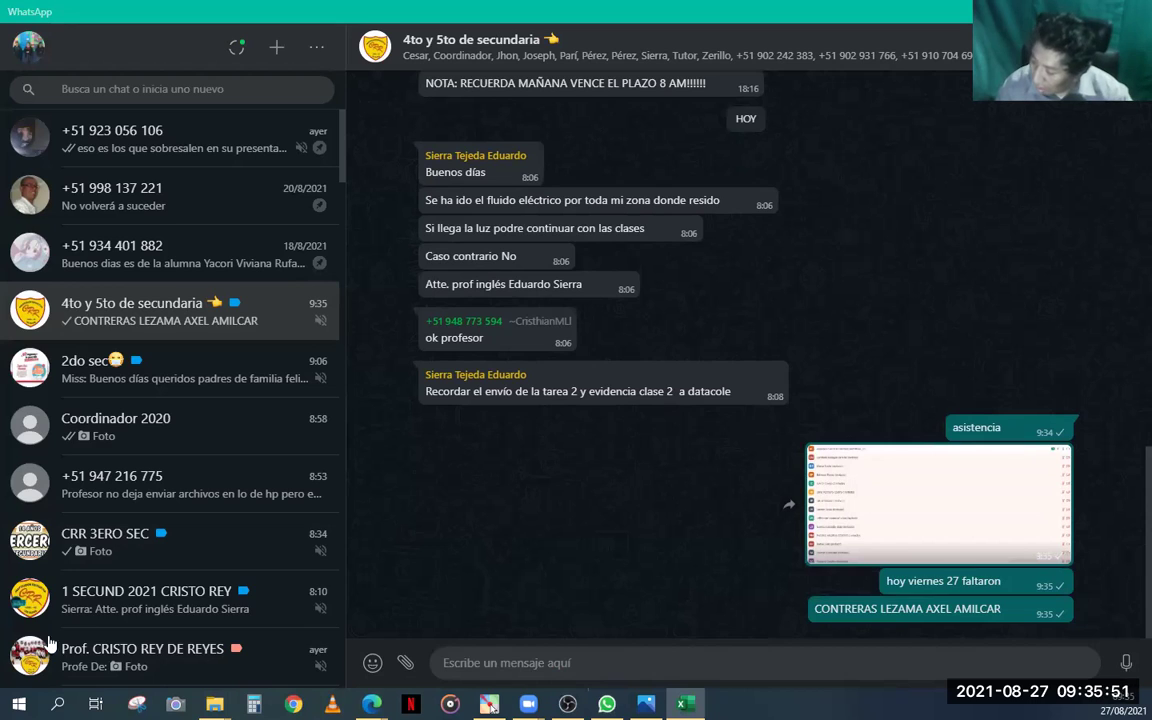
pyautogui.click(468, 661)
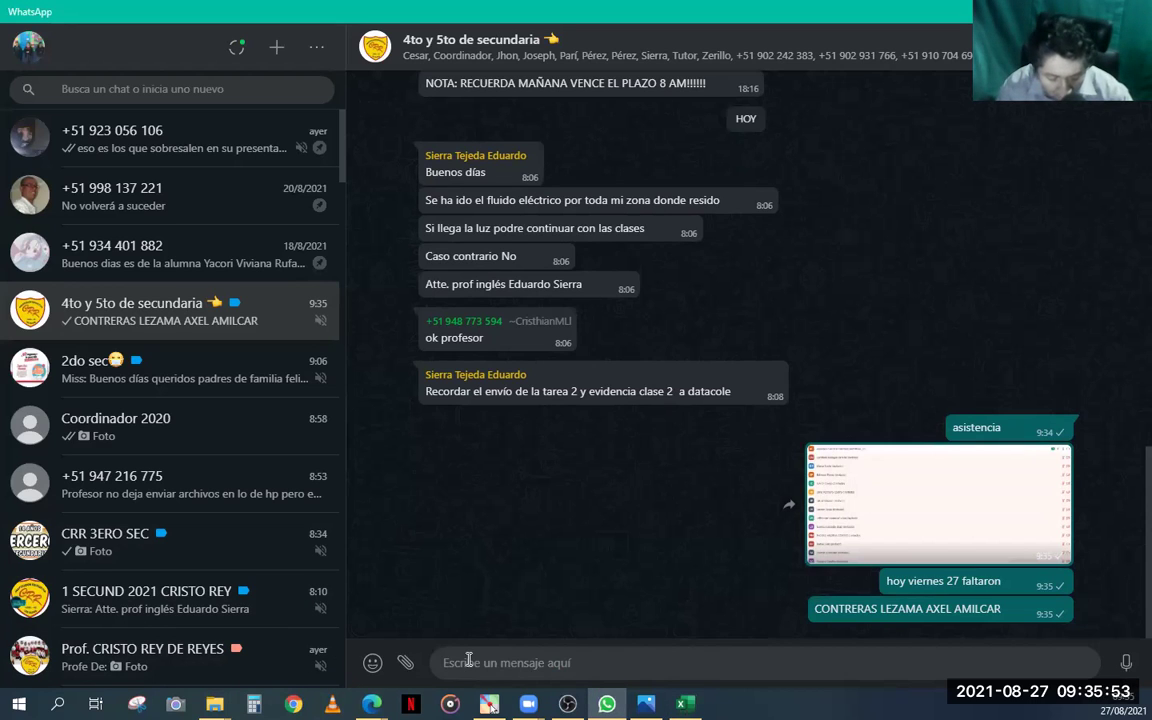